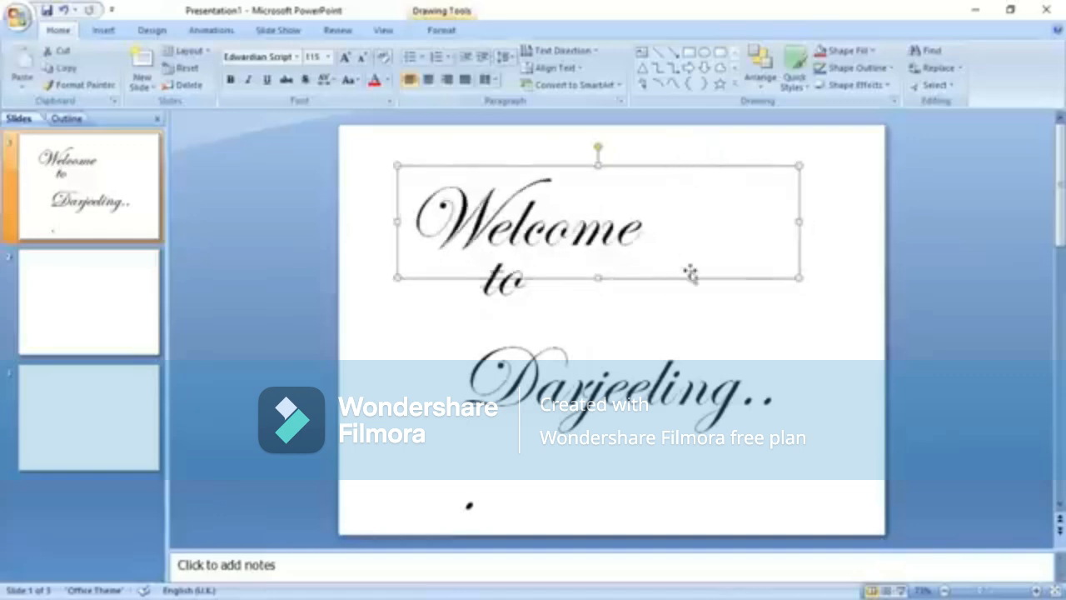
Shift the 'to' line further right so the title lines step diagonally.
click(519, 289)
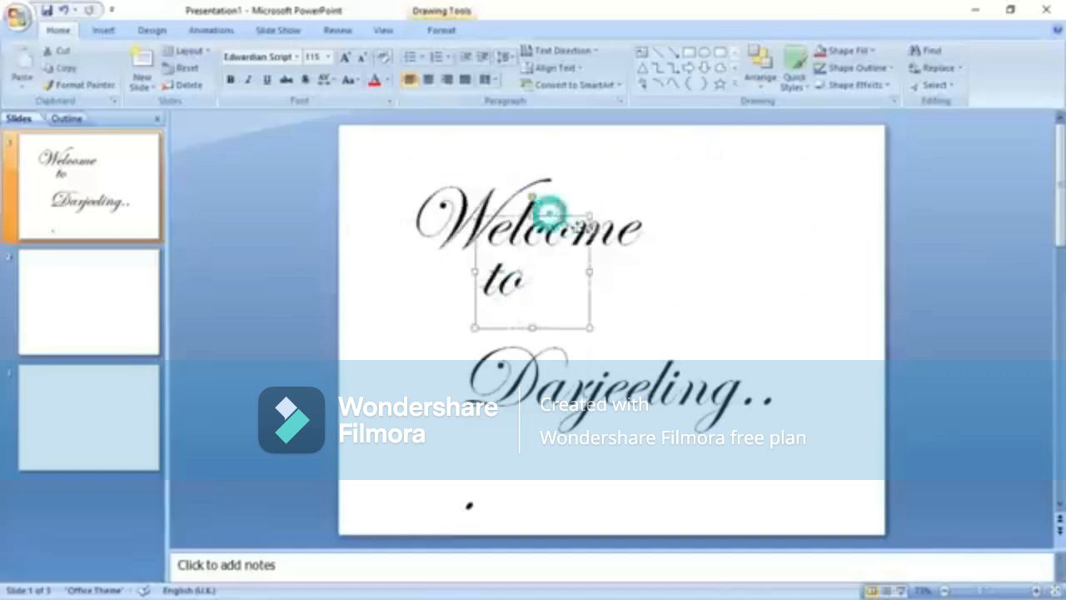
drag(547, 209, 649, 231)
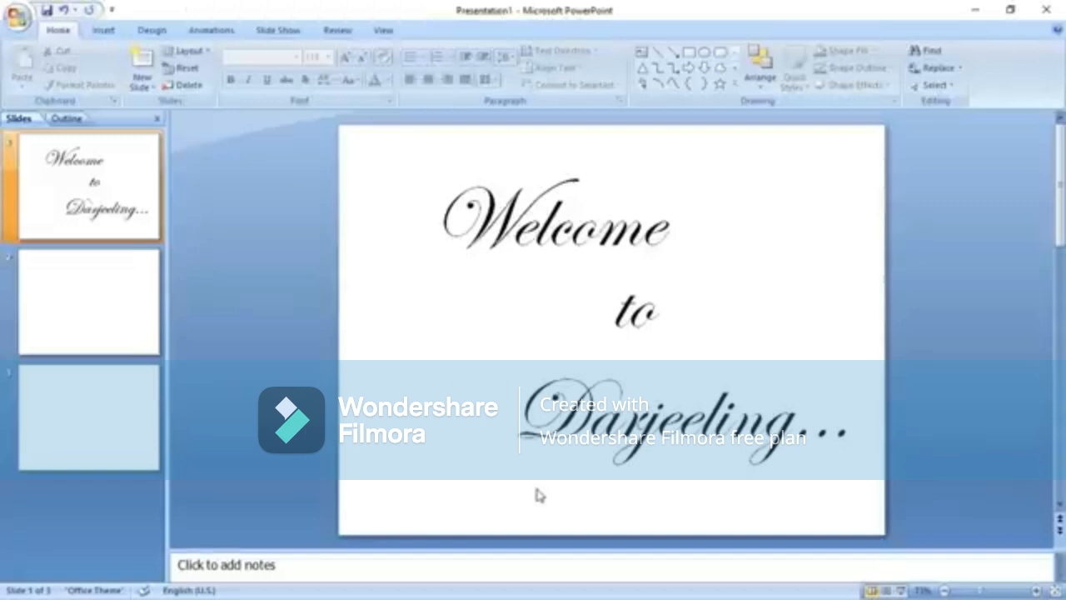
click(154, 31)
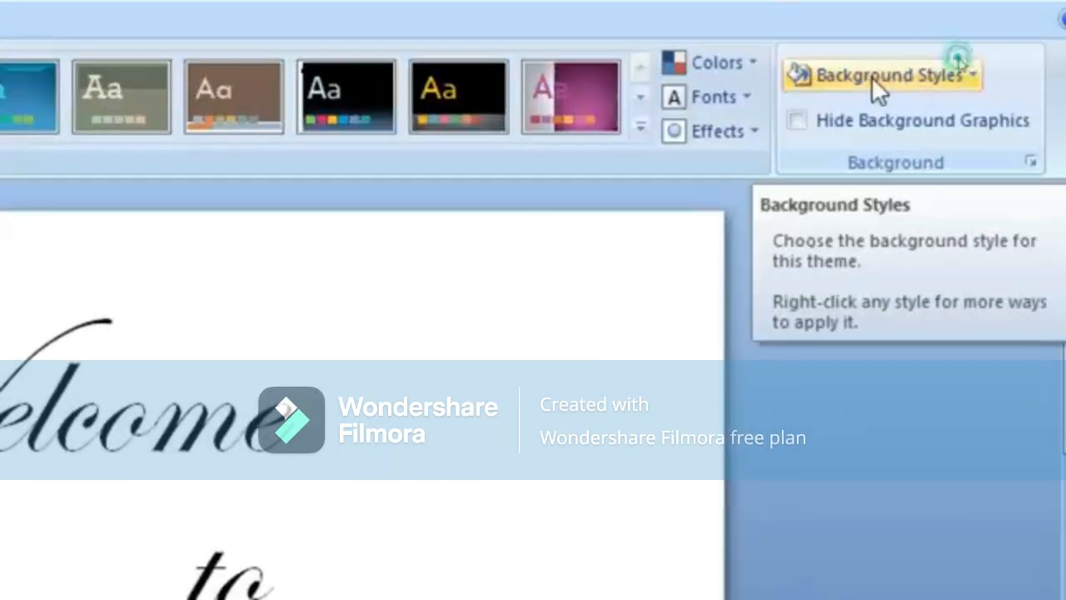
Switch the slide background to a picture or texture fill and browse for a background picture.
click(871, 76)
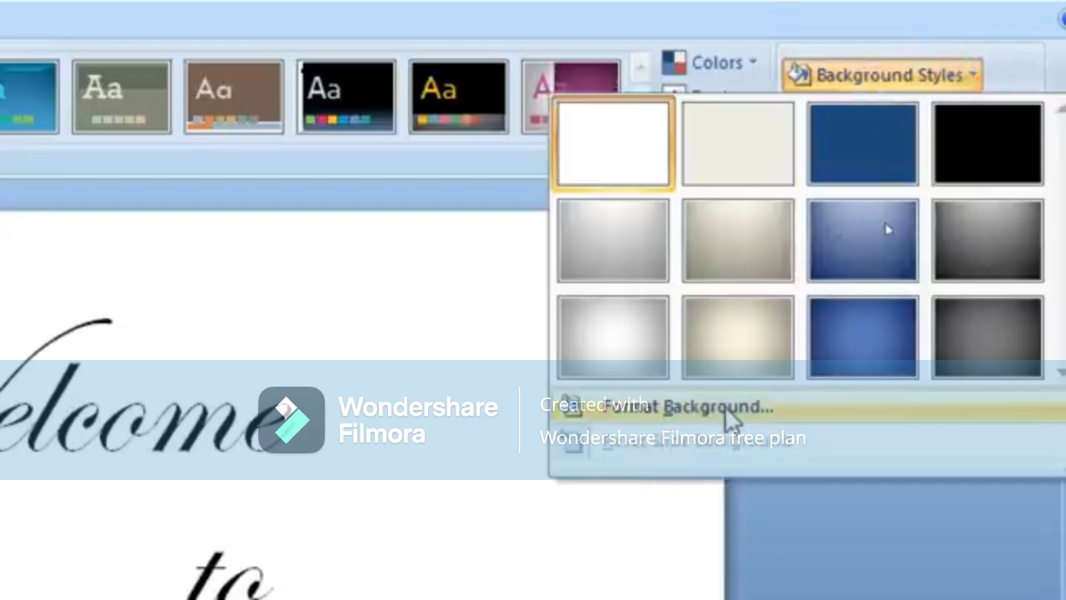
click(724, 405)
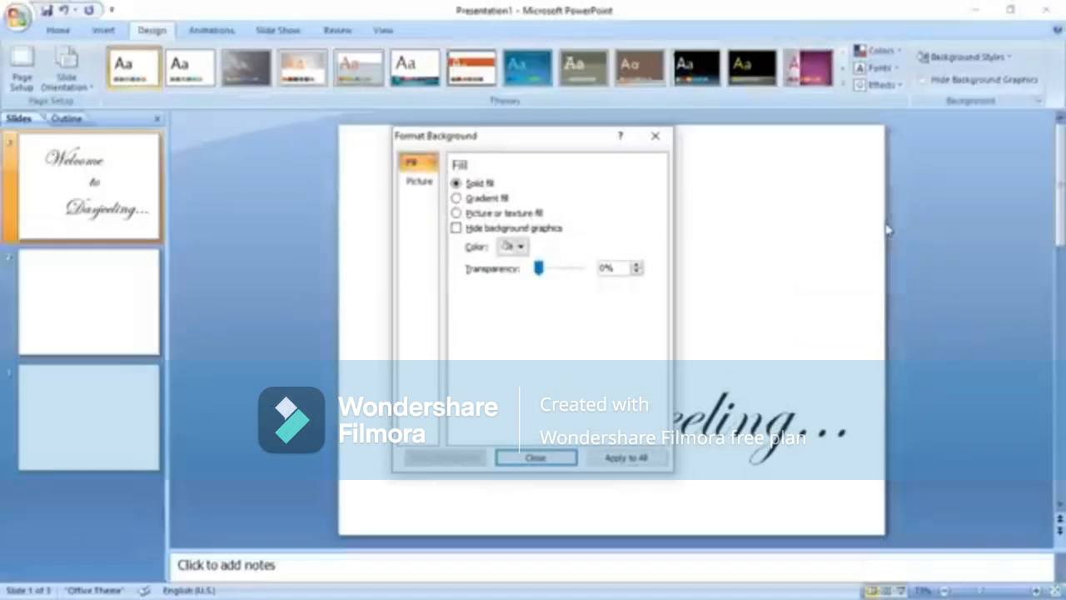
drag(542, 145, 773, 148)
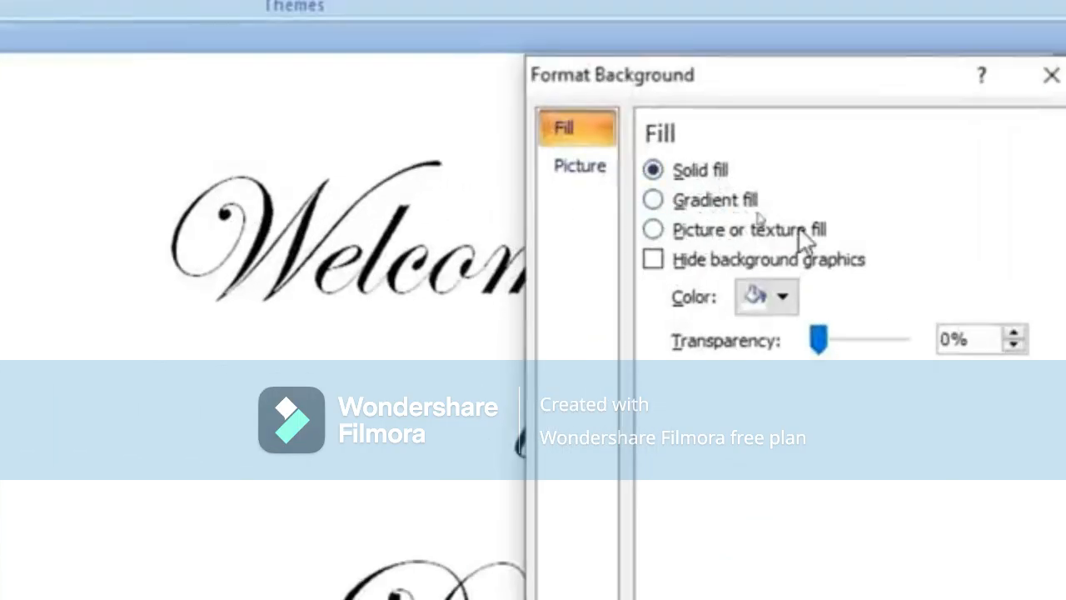
click(656, 231)
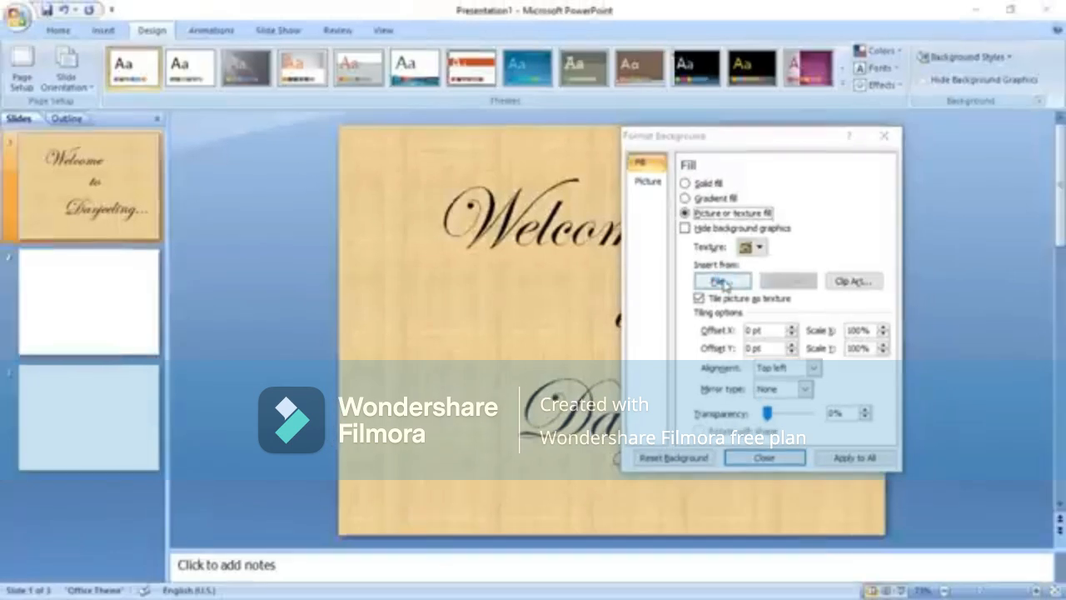
click(731, 366)
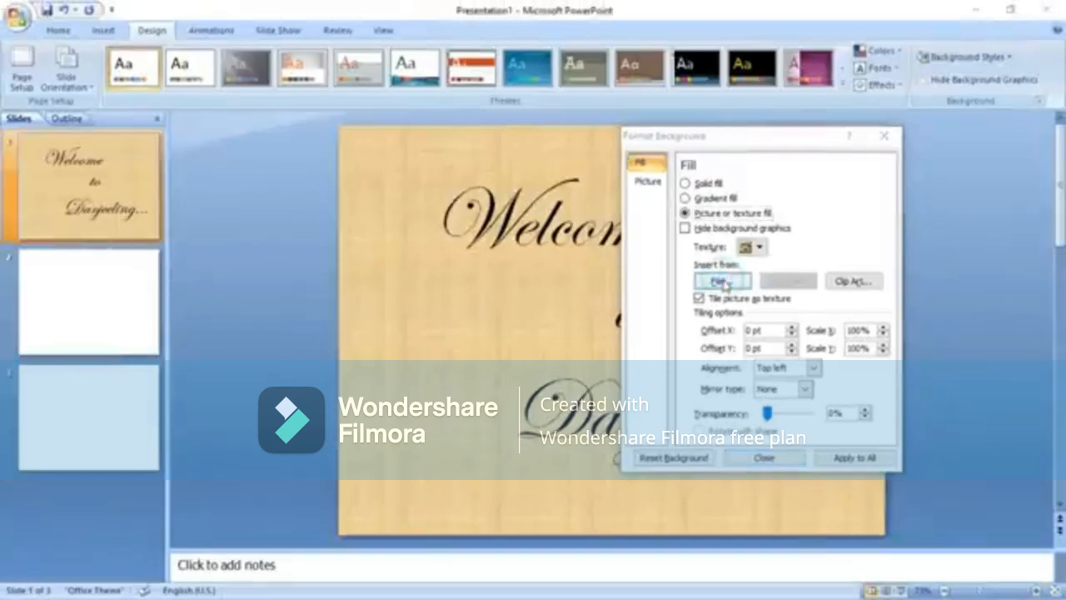
drag(786, 169, 660, 121)
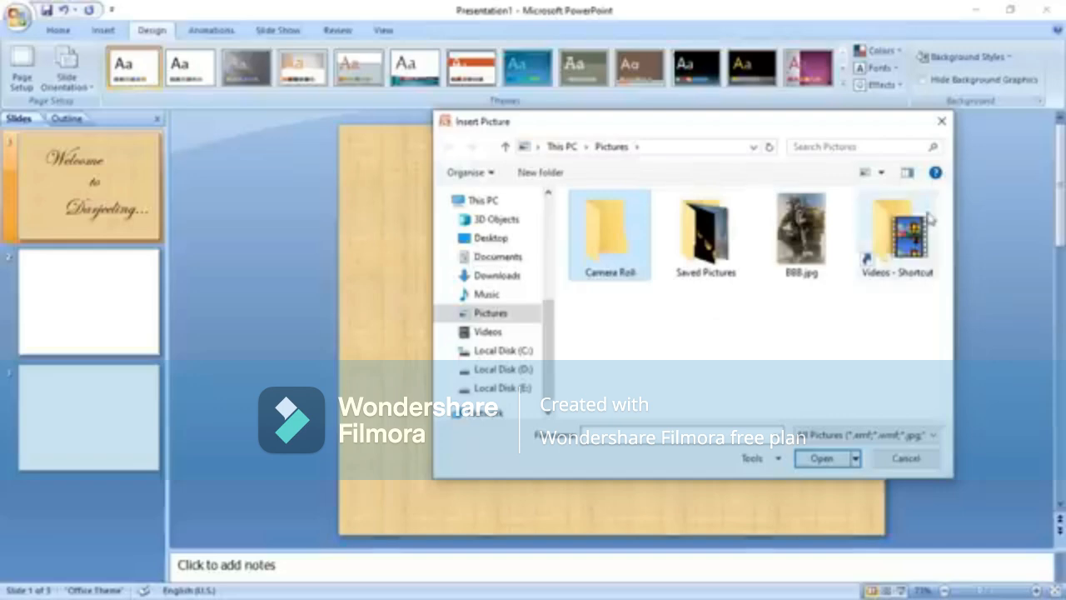
Insert background1.jpg from the Desktop's Darjeeling folder as the title slide background.
click(485, 238)
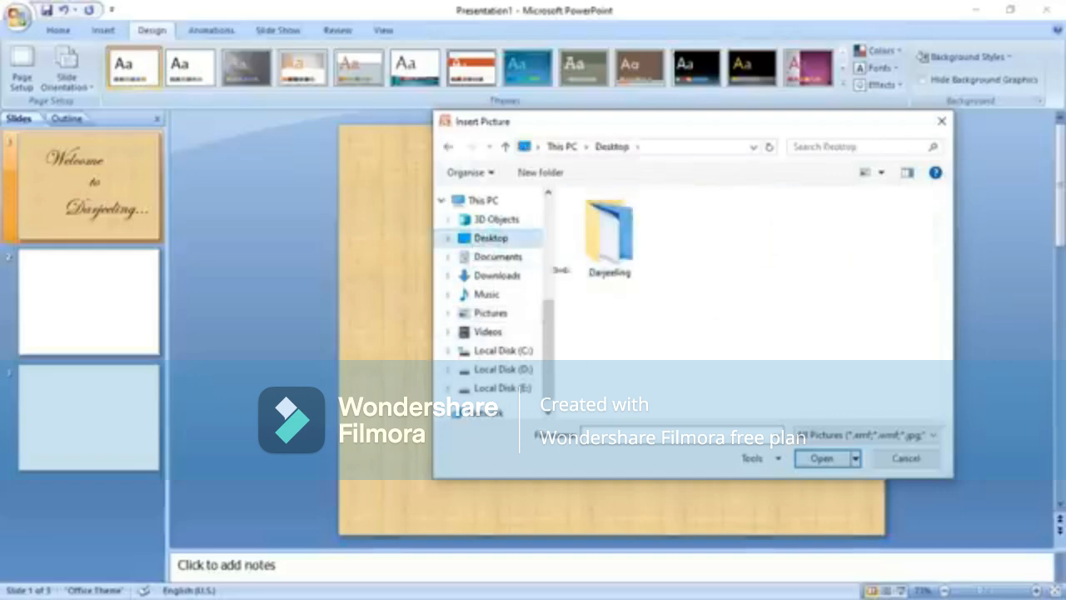
double_click(618, 238)
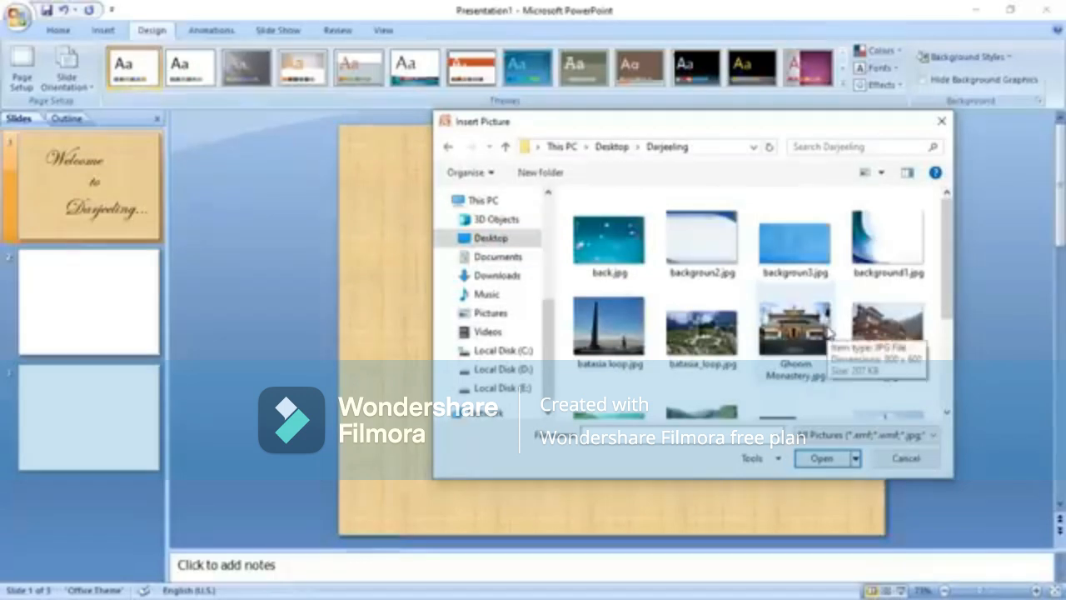
click(885, 244)
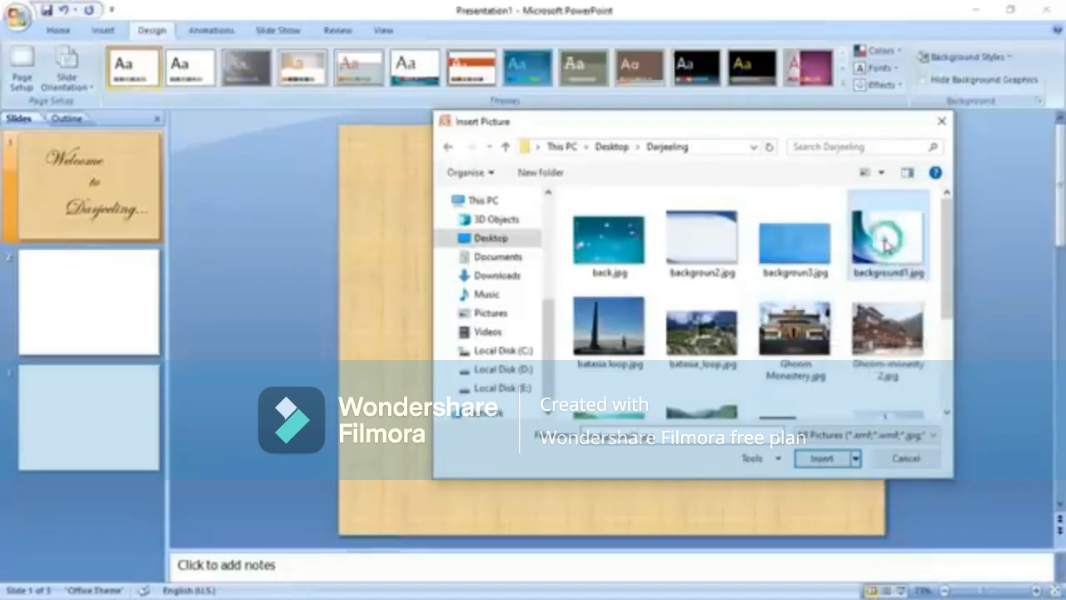
click(822, 458)
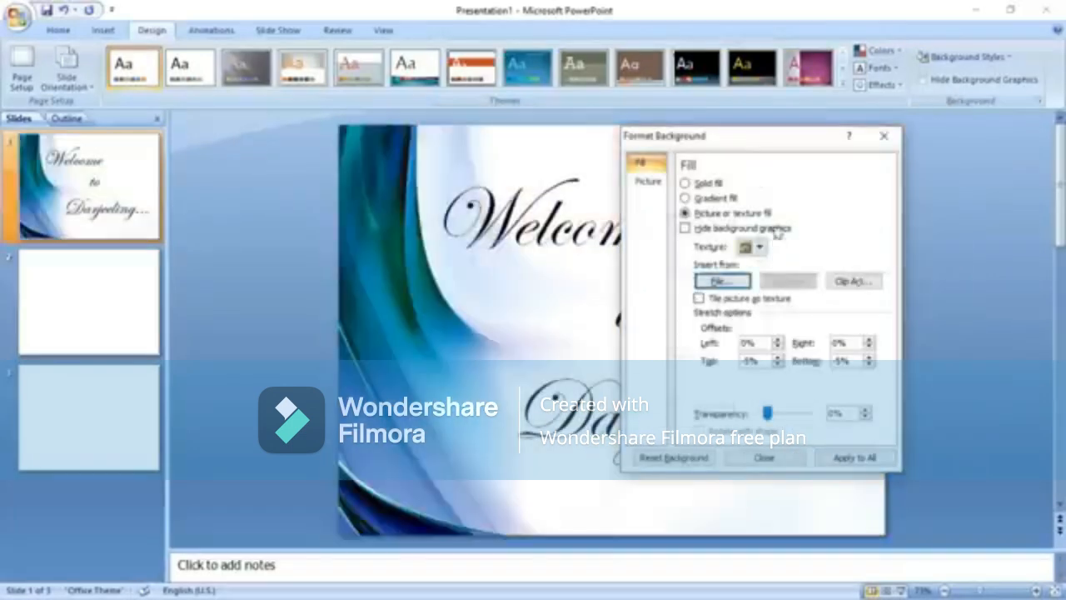
drag(754, 152, 881, 159)
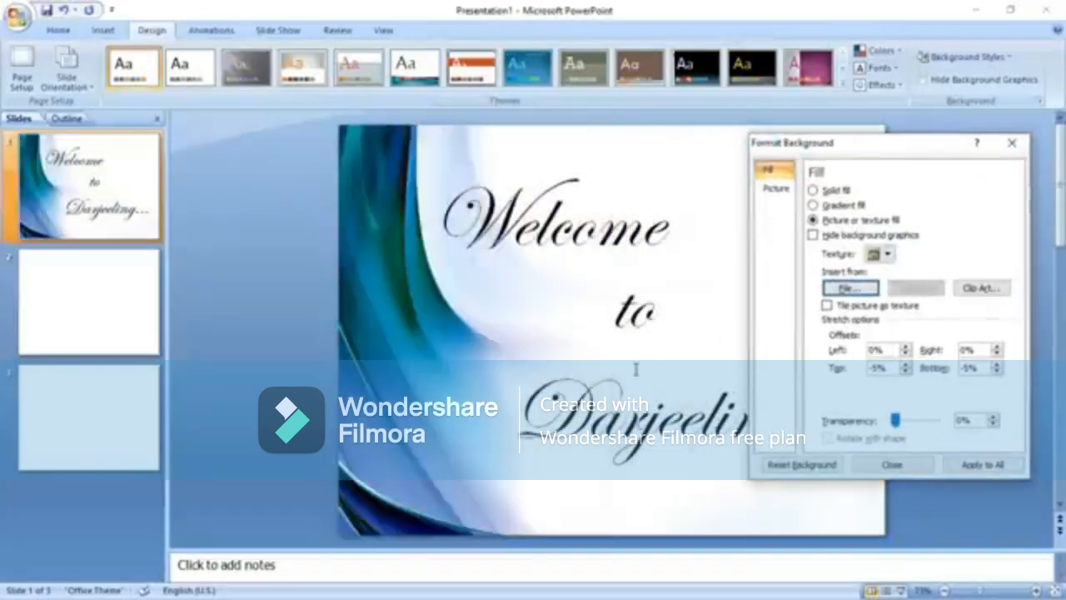
click(883, 463)
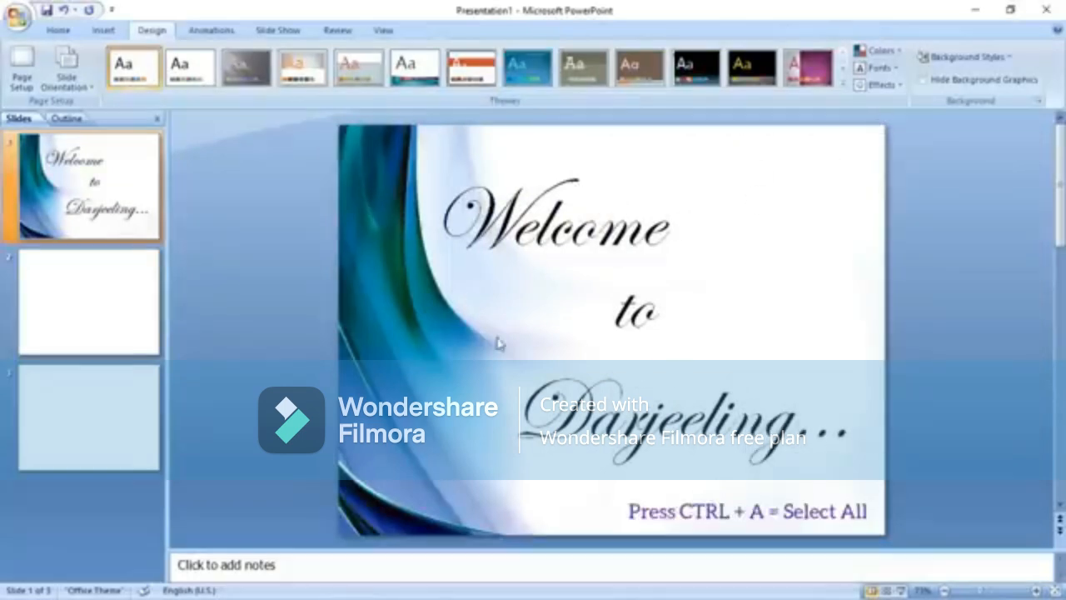
Nudge all three title lines slightly to the right.
key(ctrl+a)
key(Right)
key(Right)
key(Right)
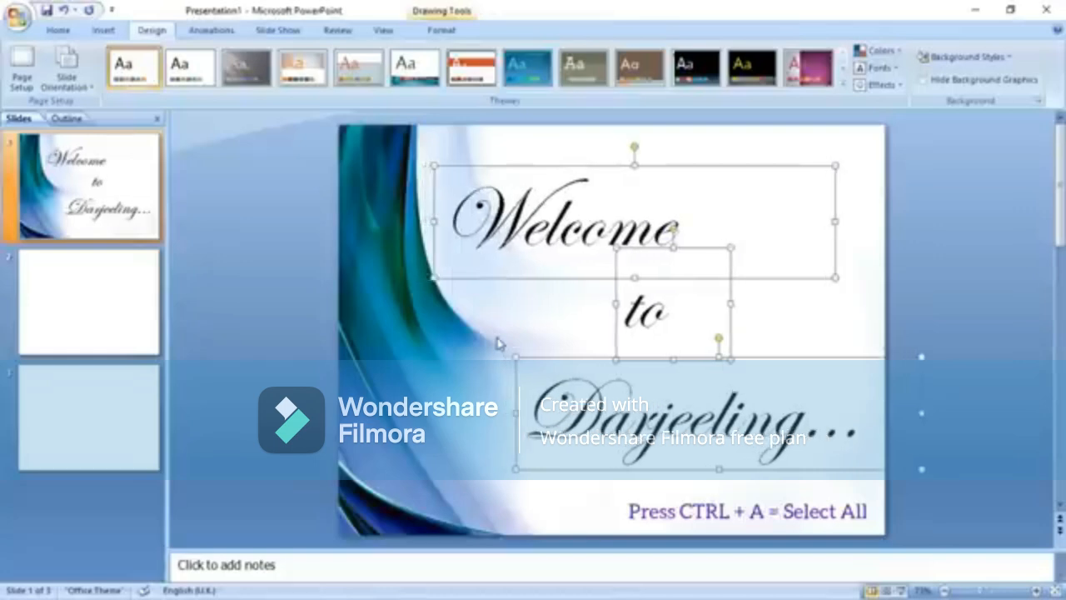
click(436, 369)
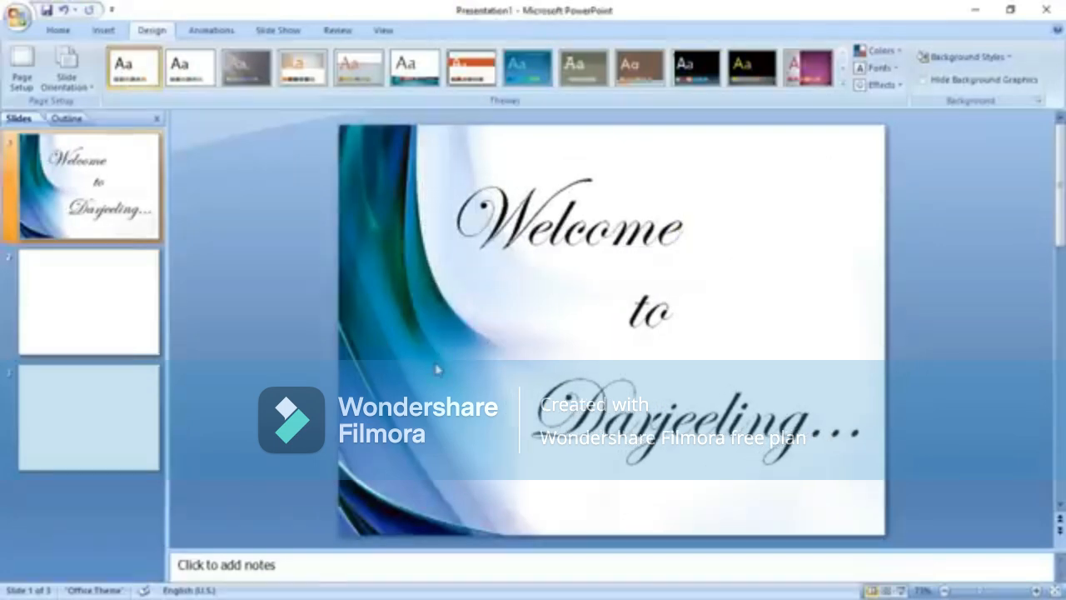
Change slide 2 to the Blank layout.
click(117, 306)
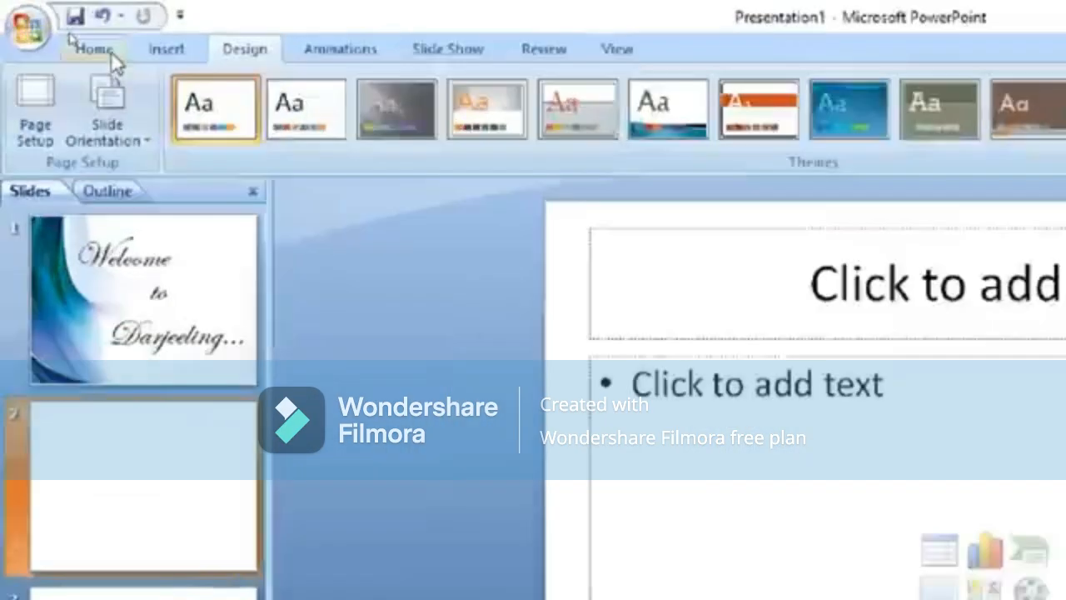
click(62, 30)
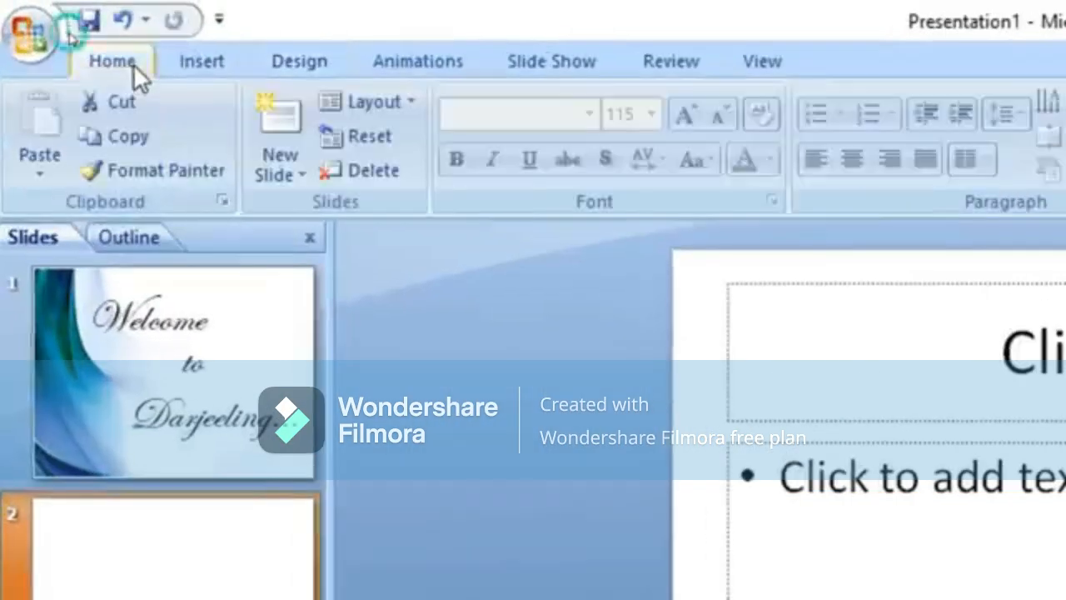
click(397, 108)
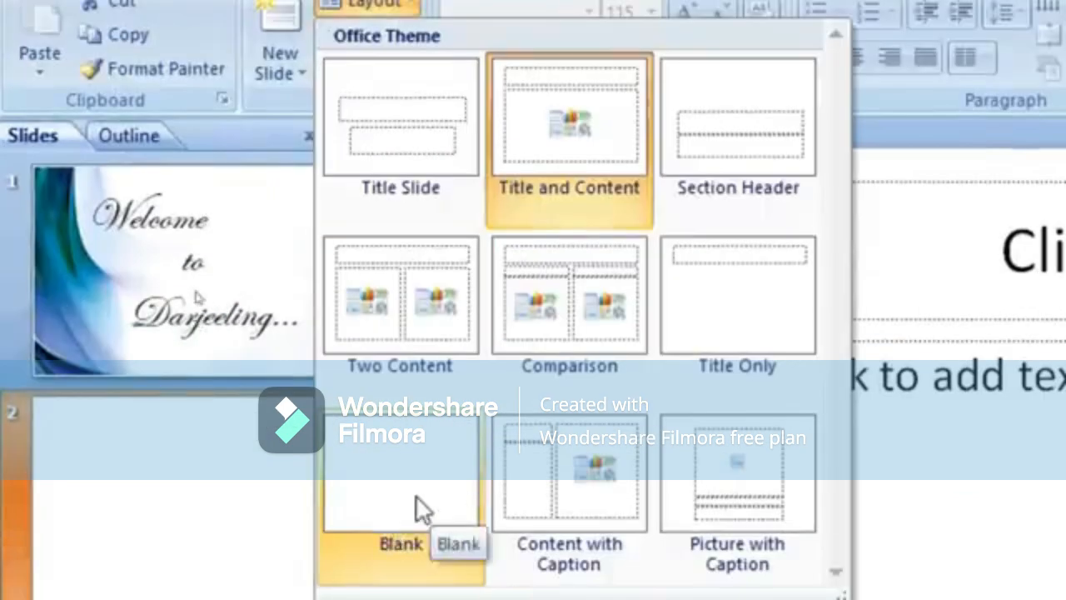
click(392, 470)
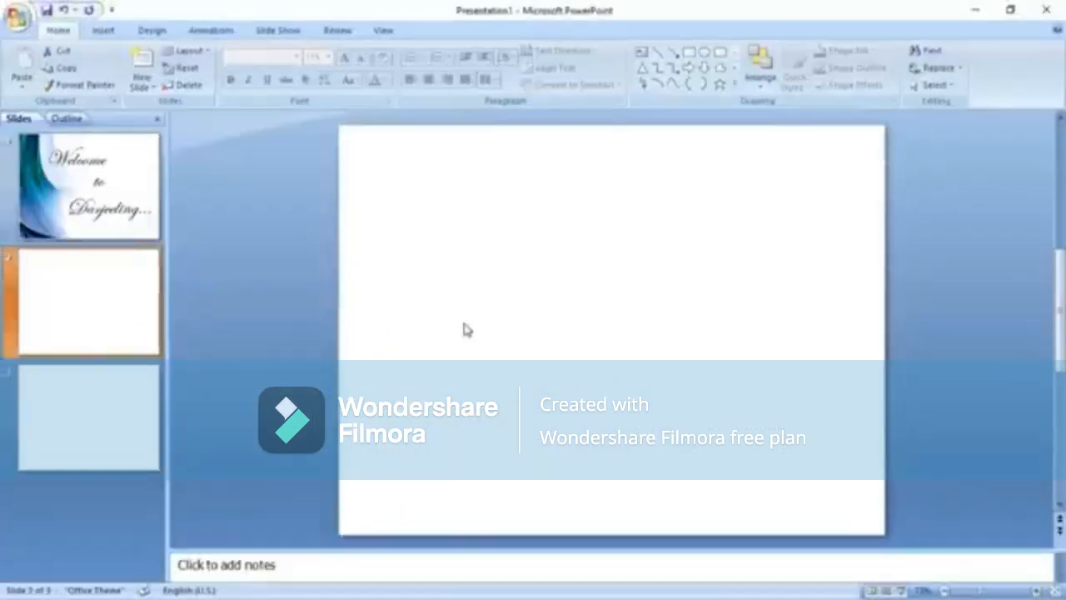
Add a 'Top 5 places in Darjeeling...' heading text box on slide 2, then minimize PowerPoint.
click(641, 52)
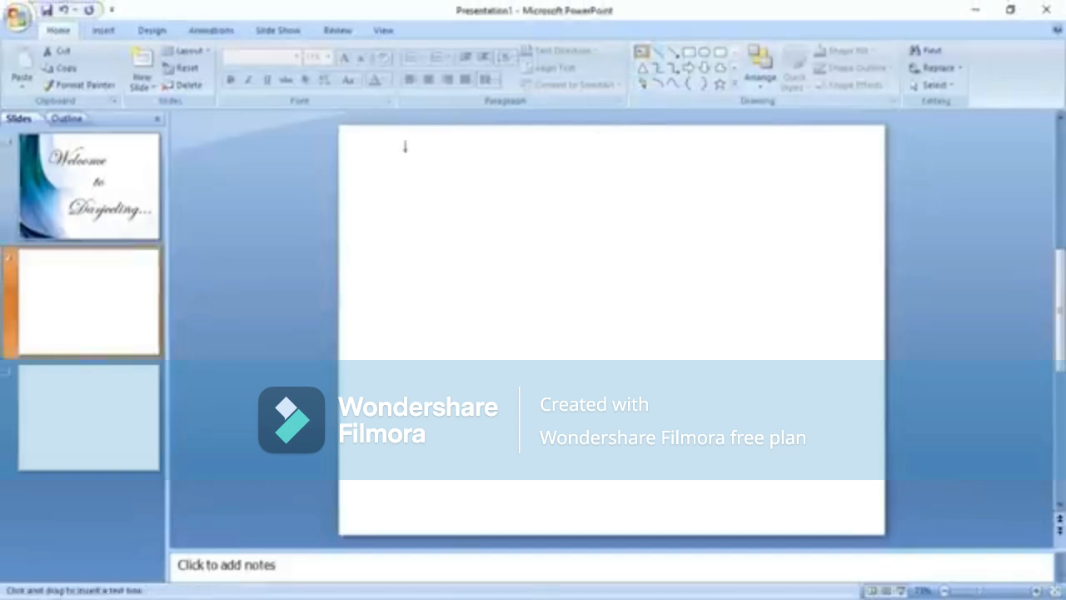
drag(384, 147, 845, 175)
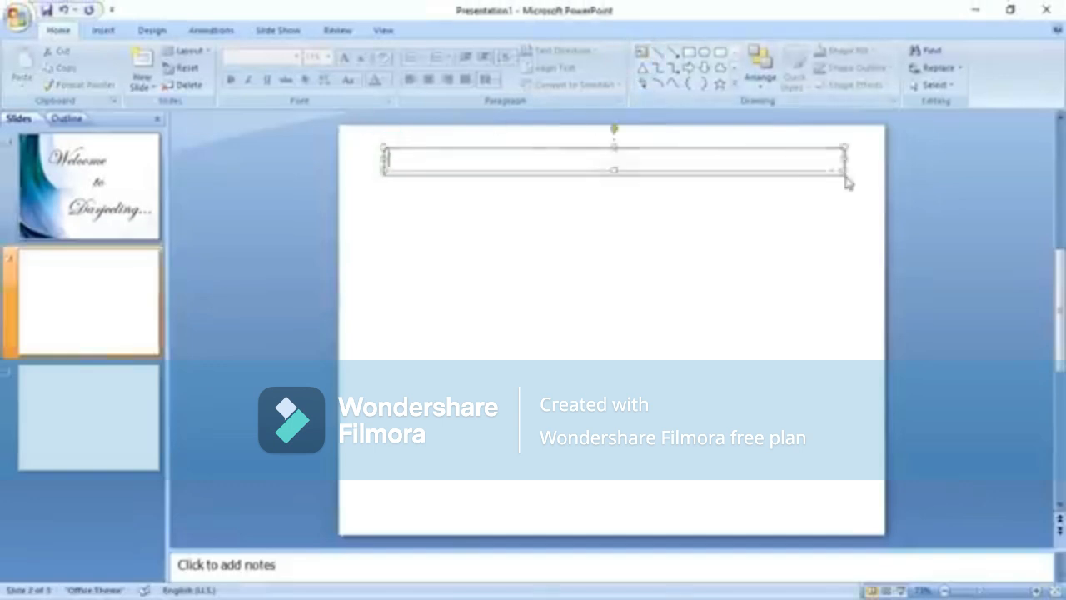
text(Top 5 places in Dar)
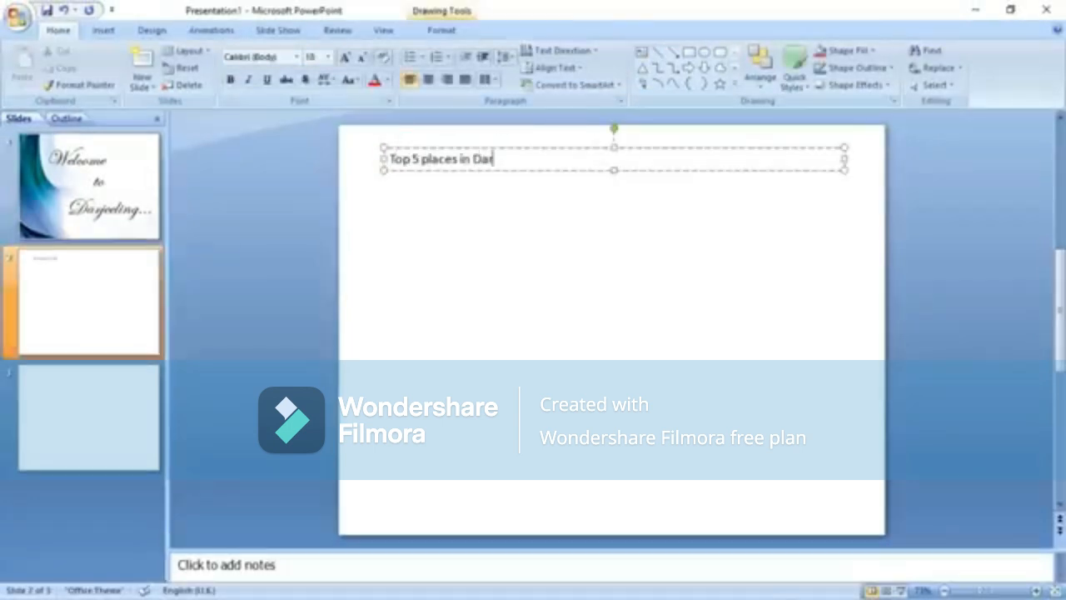
text(jeeling....)
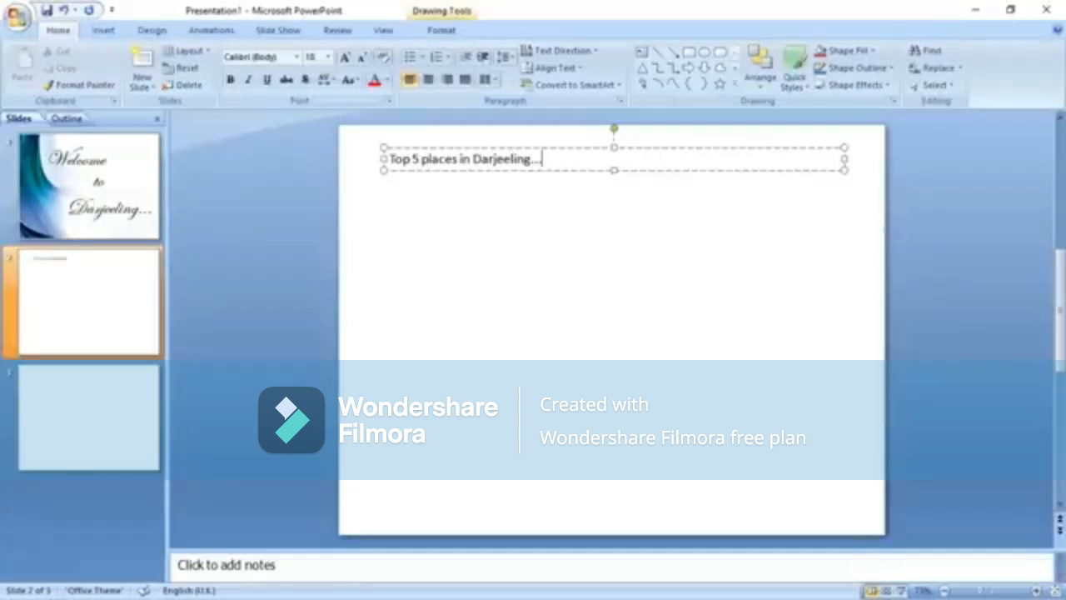
click(492, 248)
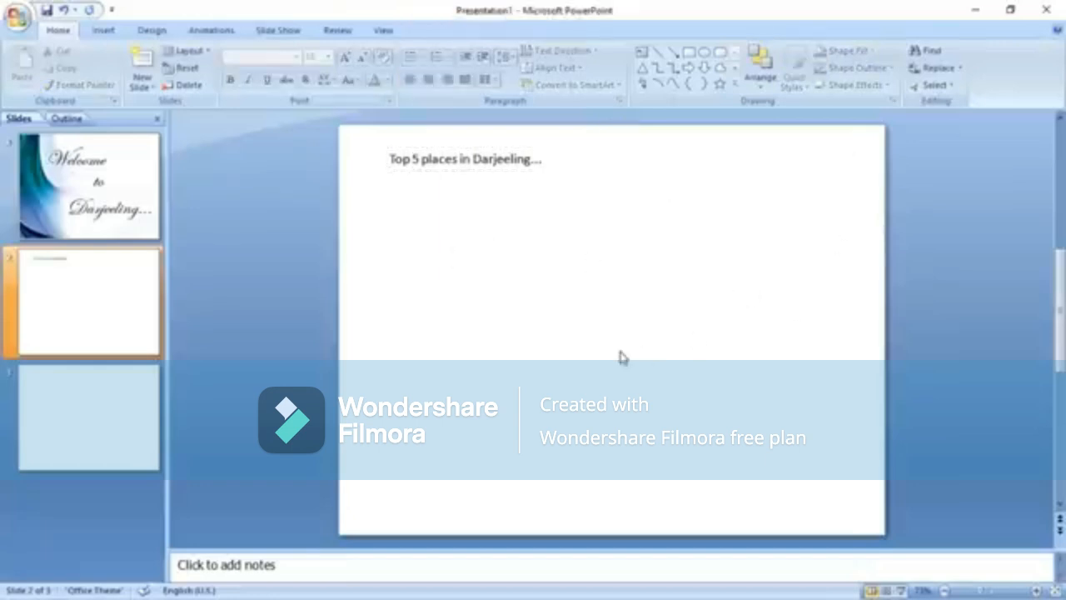
click(974, 10)
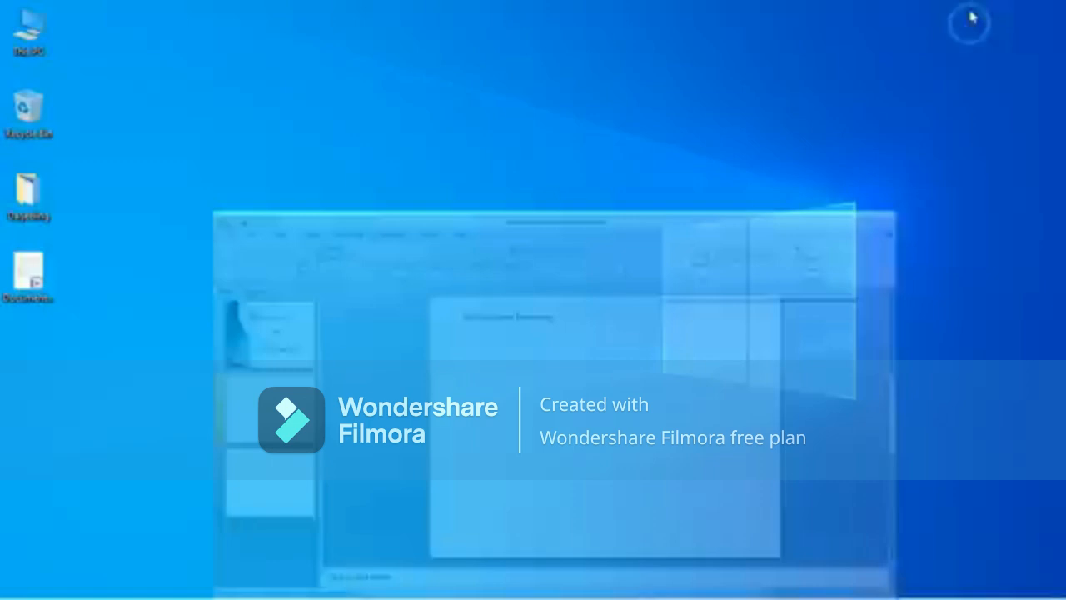
Open the Darjeeling places document from the desktop and scroll through it.
double_click(37, 280)
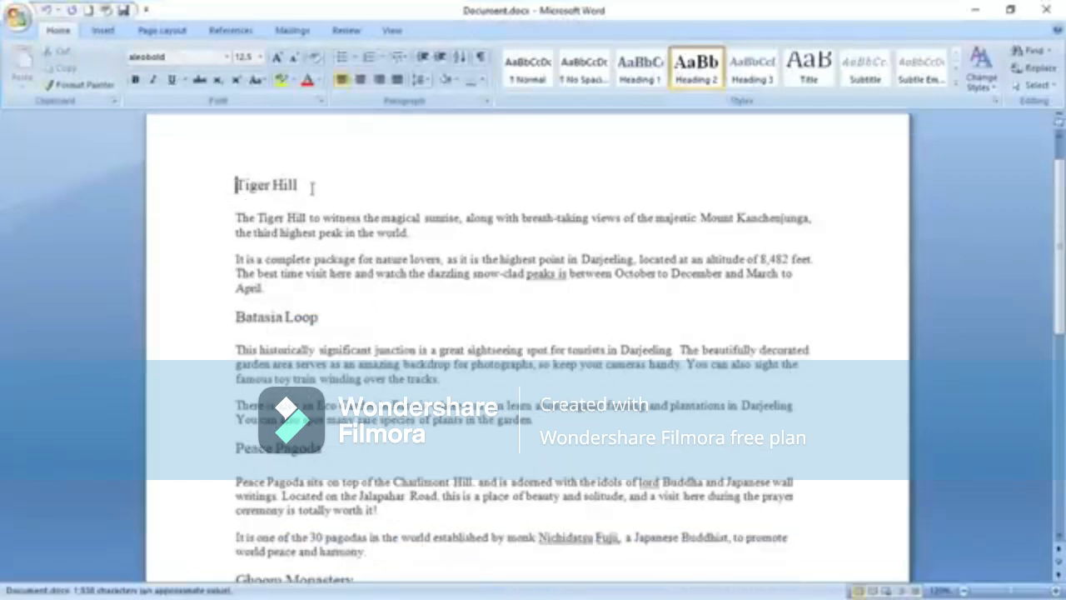
scroll(363, 325, down, 3)
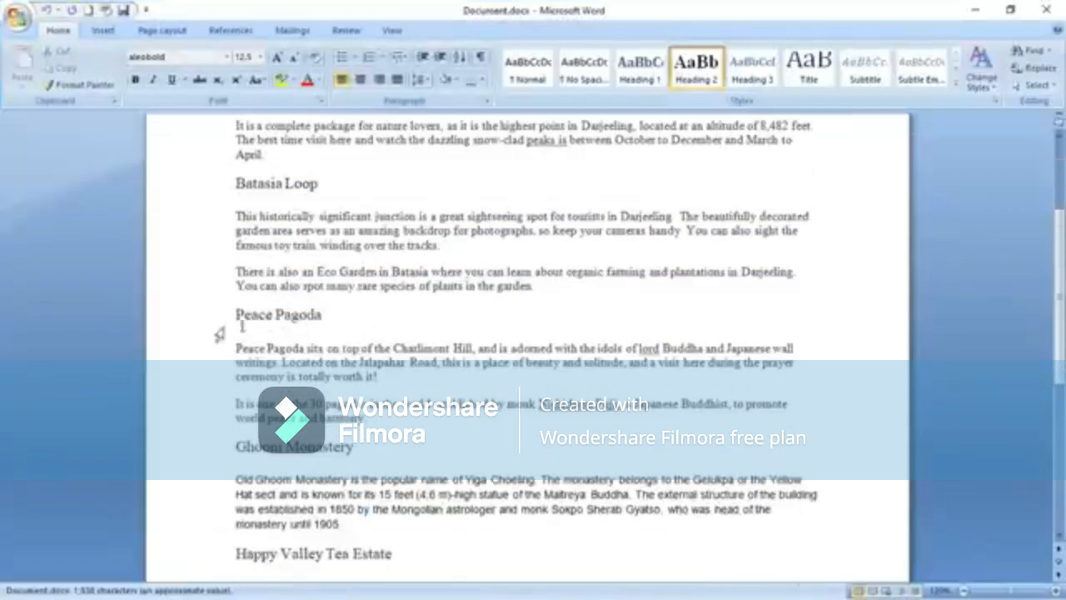
scroll(319, 317, down, 1)
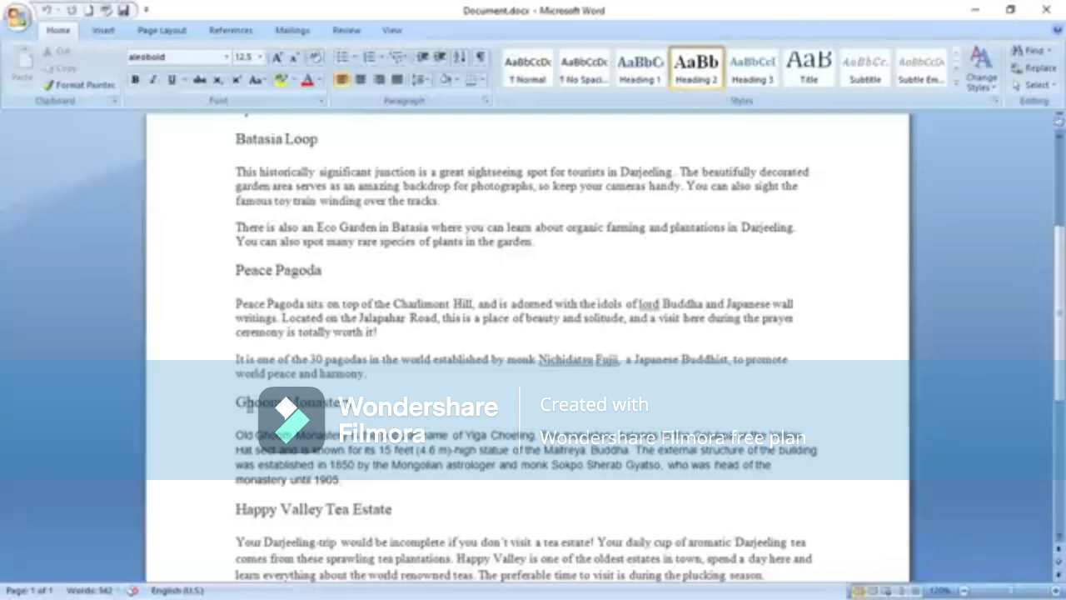
scroll(363, 404, down, 1)
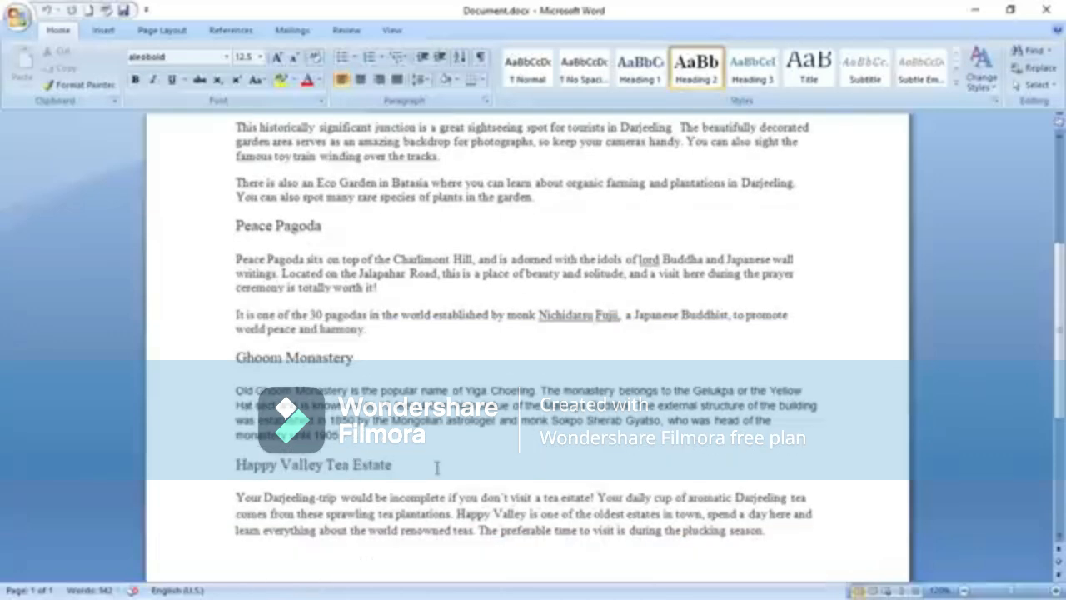
scroll(436, 468, up, 5)
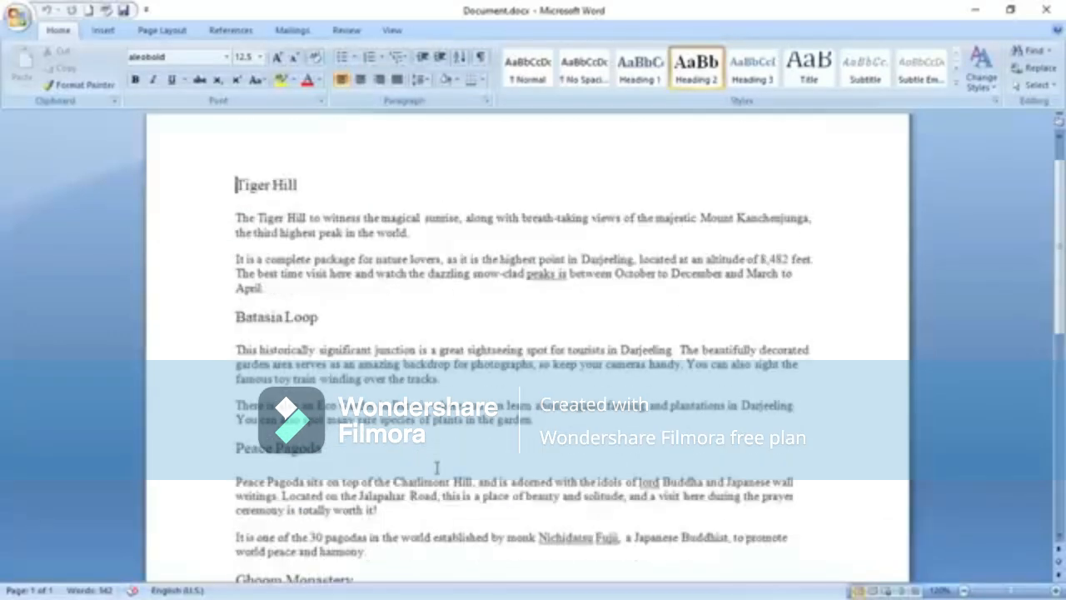
Copy the Tiger Hill heading and switch back to the presentation.
click(241, 184)
drag(236, 185, 334, 185)
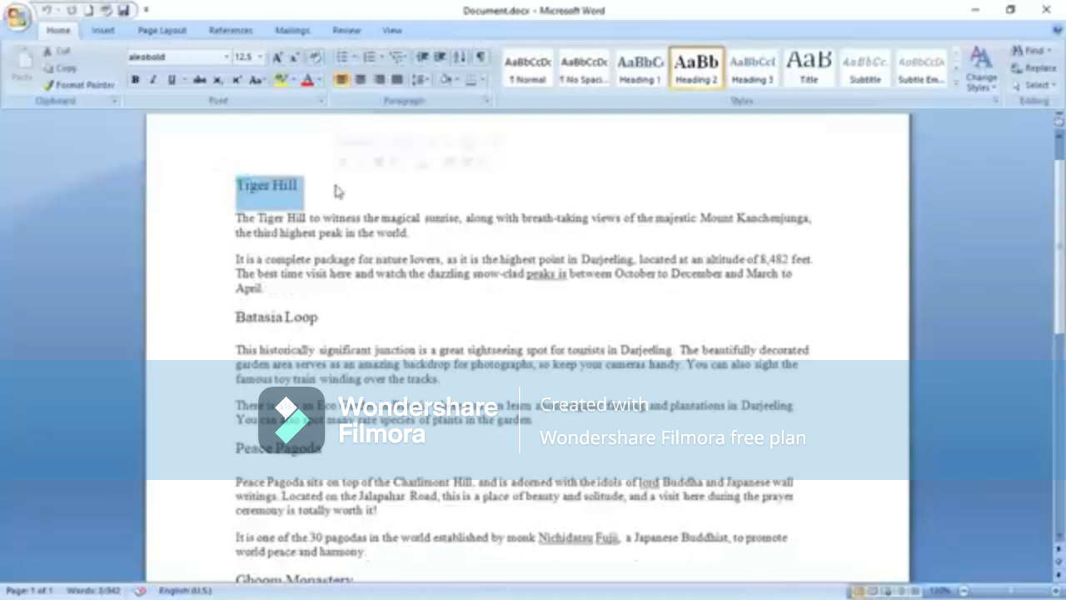
key(ctrl+c)
key(alt+Tab)
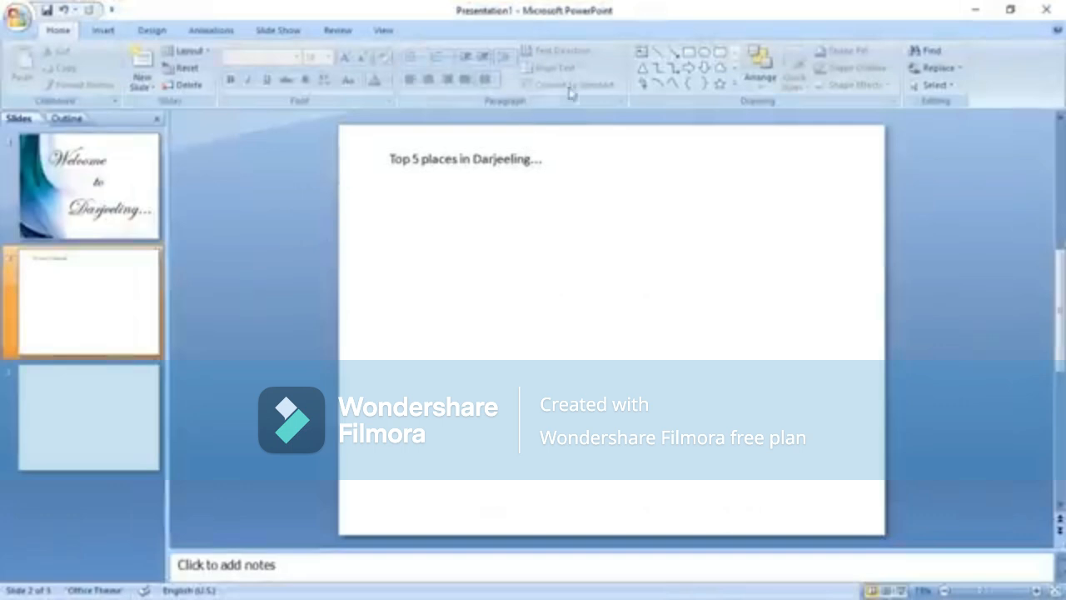
Draw a text box below the heading with arrow bullets.
click(639, 52)
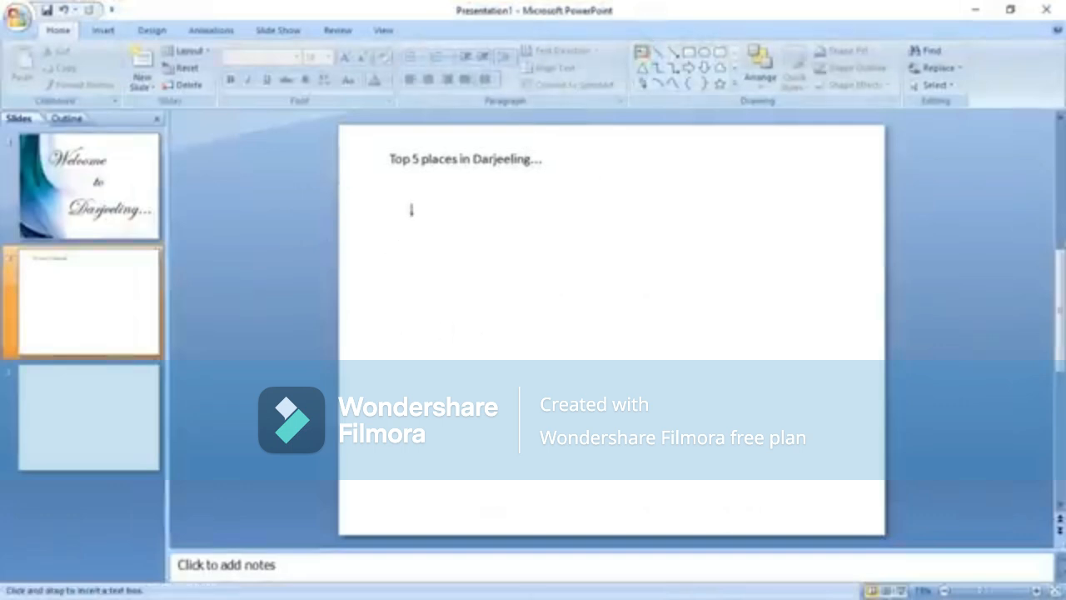
mouse_move(410, 210)
mouse_down()
mouse_move(658, 409)
mouse_move(804, 483)
mouse_up()
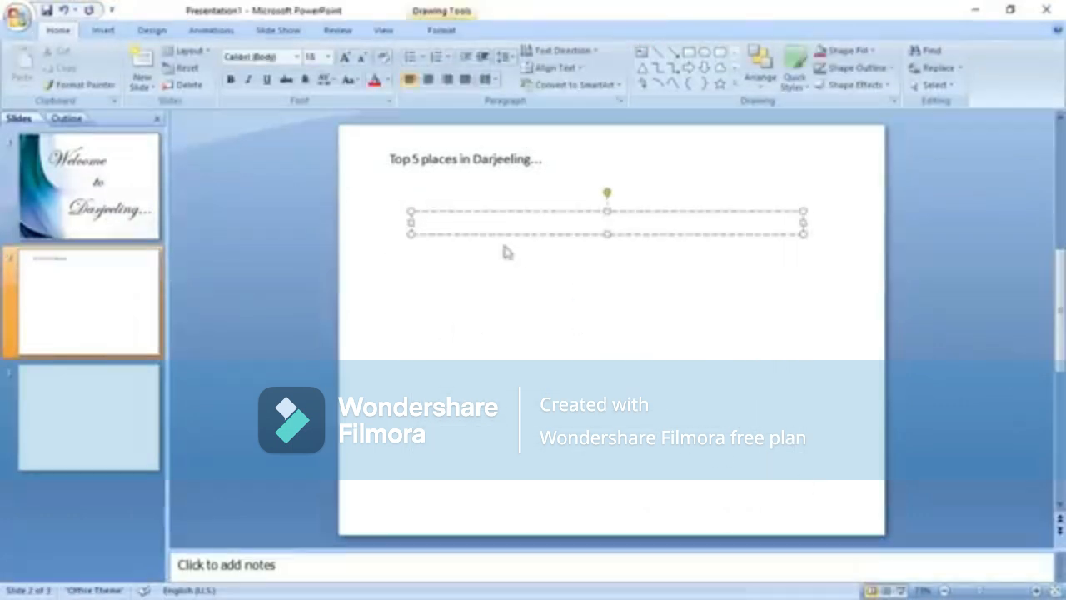
click(422, 58)
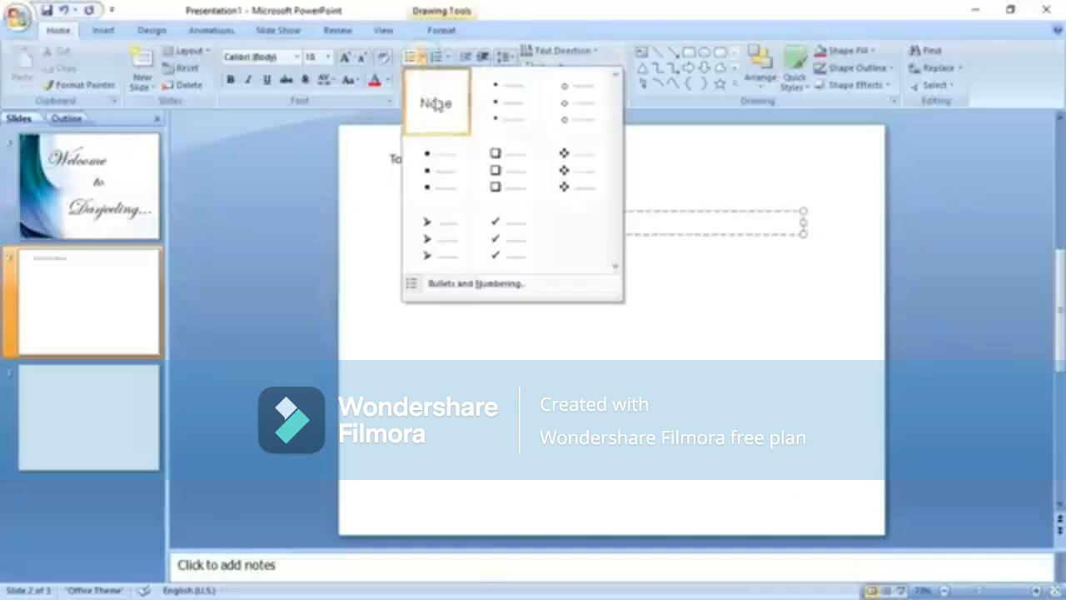
click(440, 240)
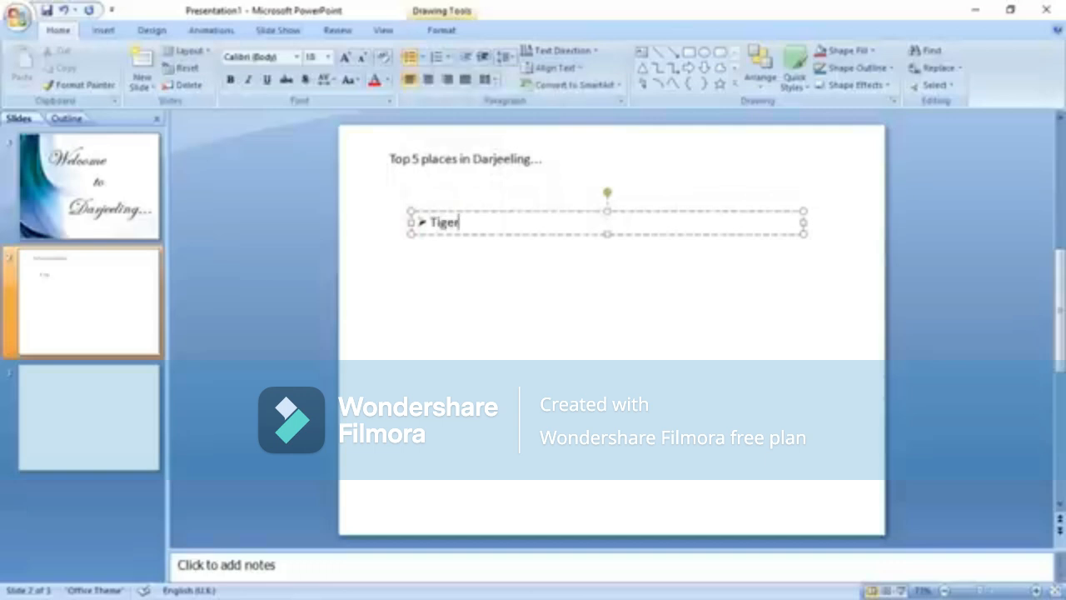
List Tiger Hill, Batasia Loop and the three pasted places, then shift the list slightly right.
text(Tiger Hill)
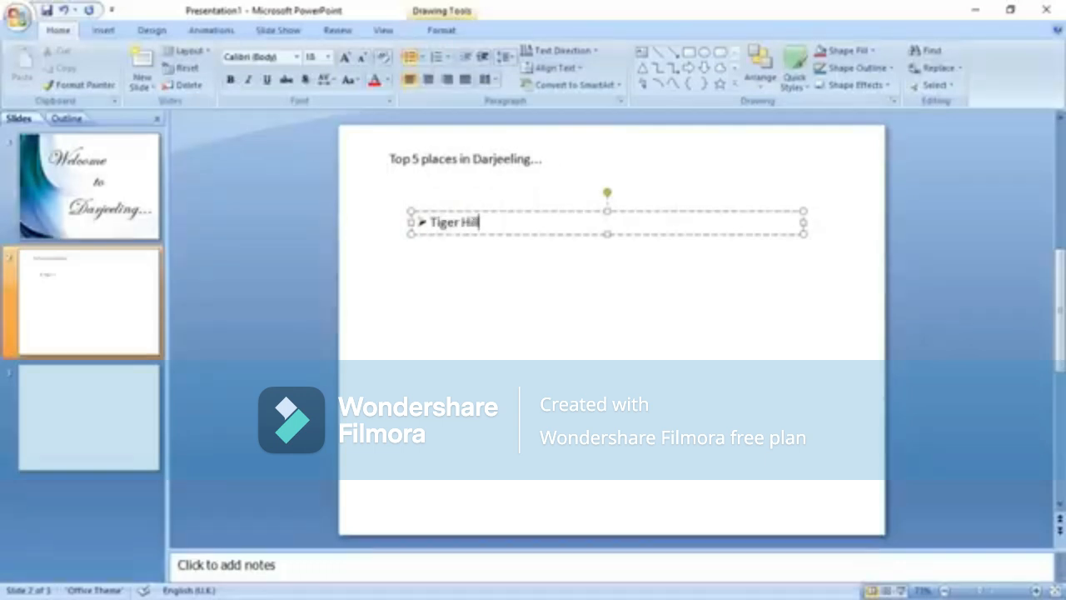
key(Return)
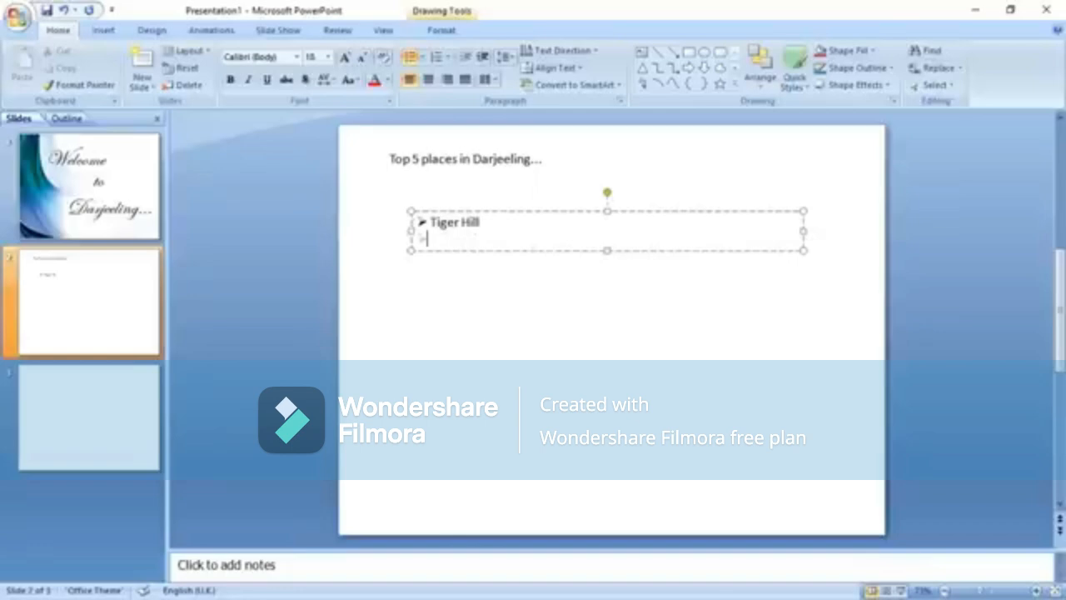
key(alt+Tab)
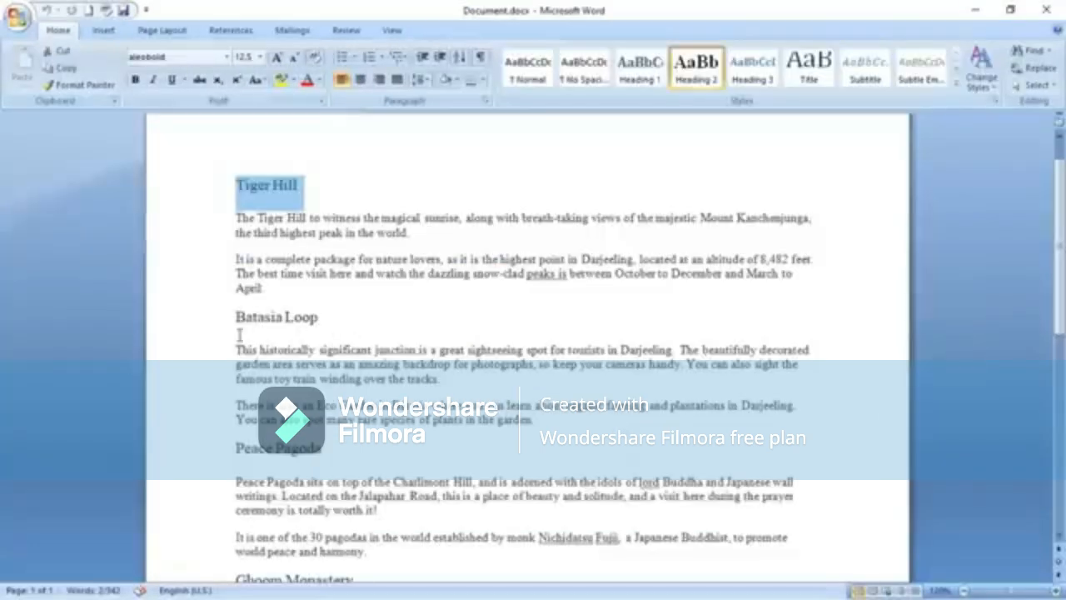
click(345, 336)
key(alt+Tab)
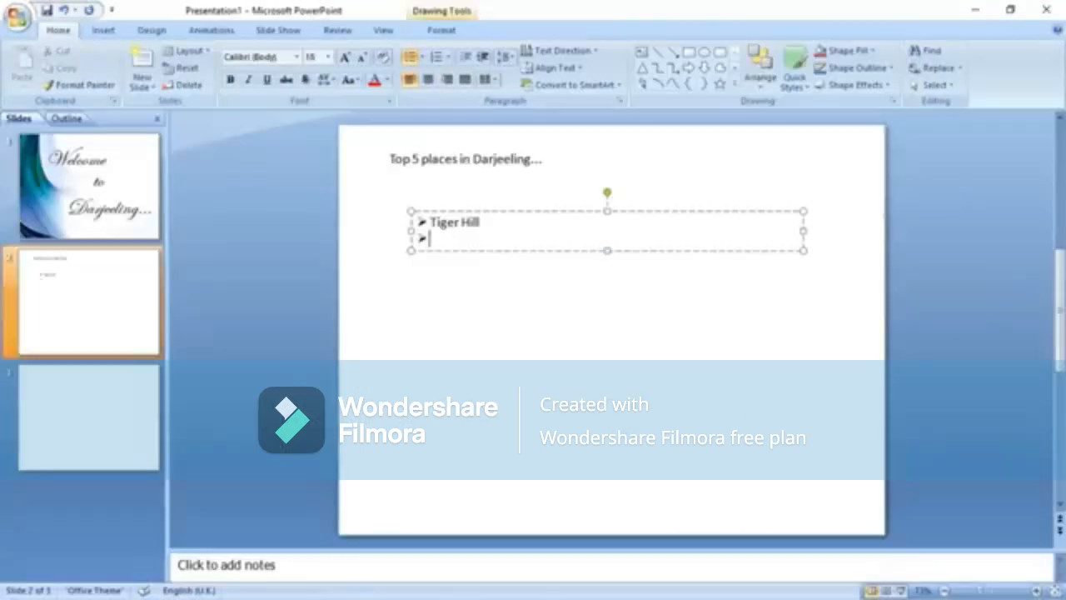
text(Batasia Loop)
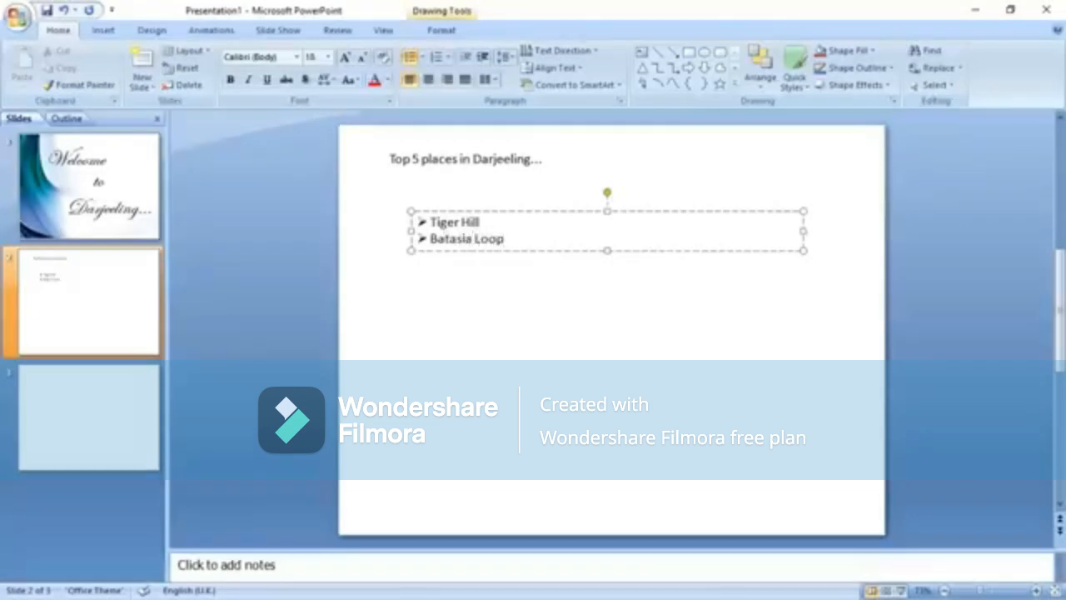
key(Return)
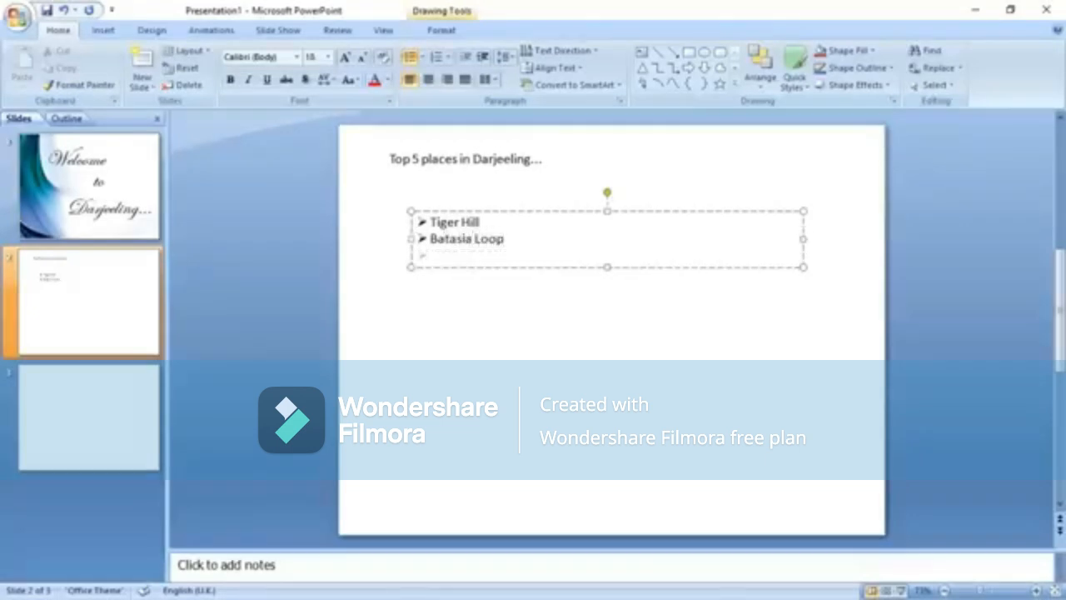
key(ctrl+v)
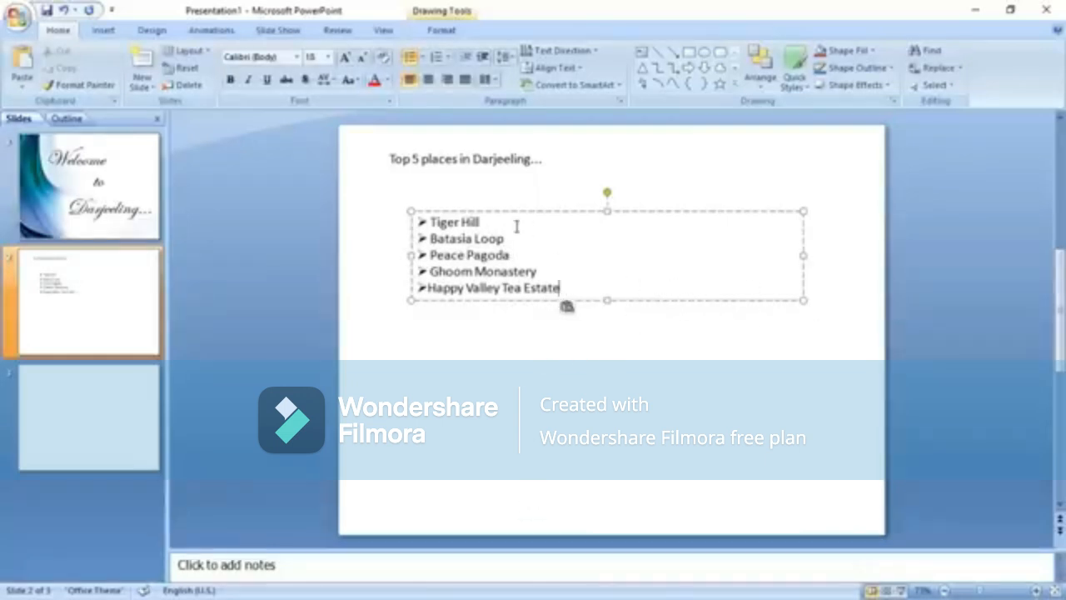
drag(528, 210, 563, 221)
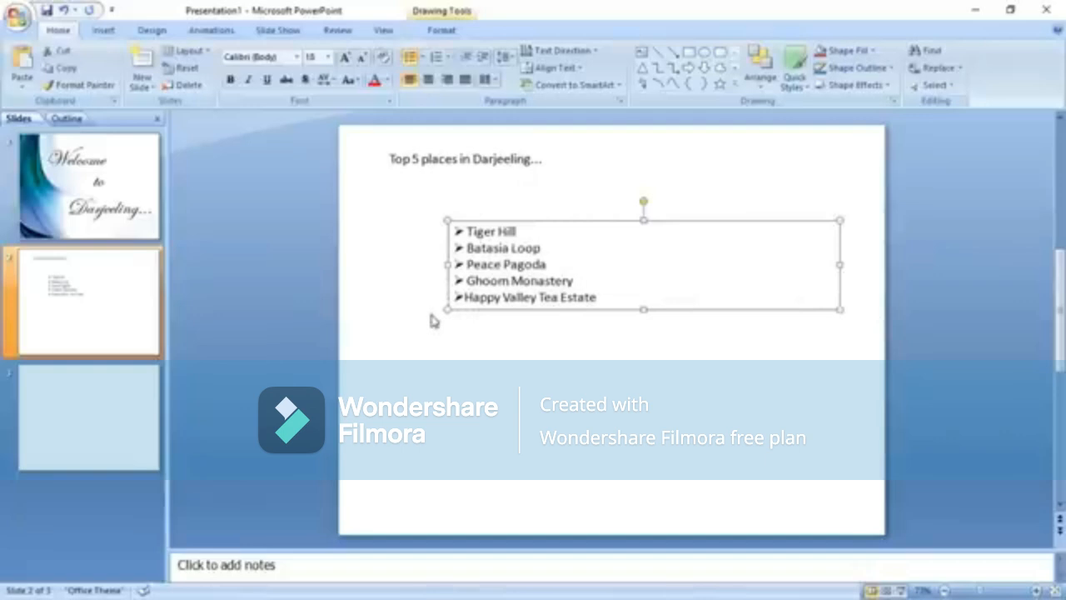
key(ctrl+a)
Set the slide 2 heading font to Monotype Corsiva.
click(529, 158)
key(ctrl+a)
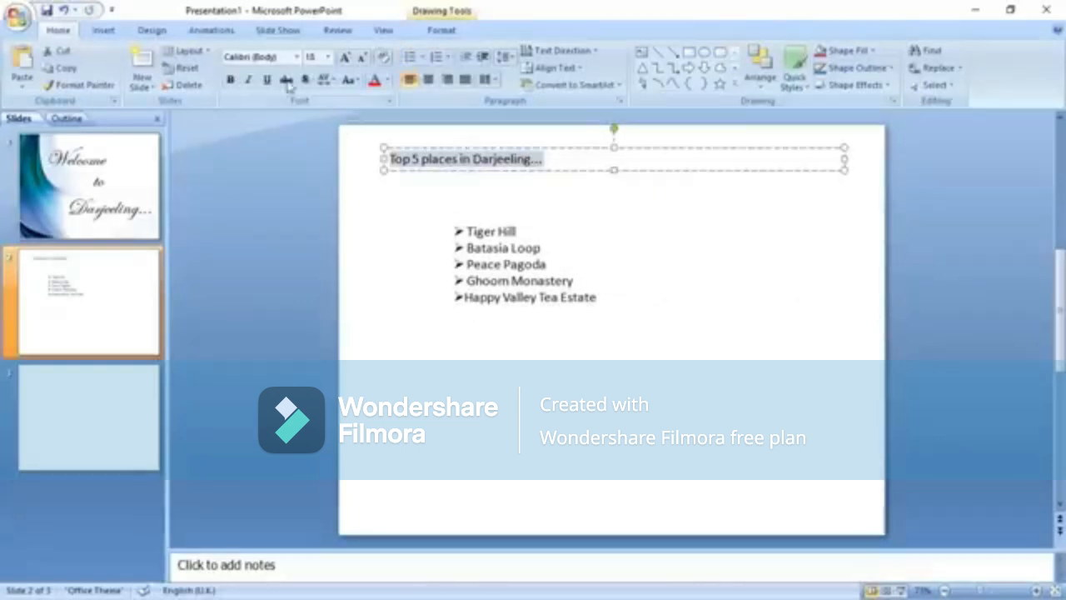
click(281, 58)
text(Monotype Corsiva)
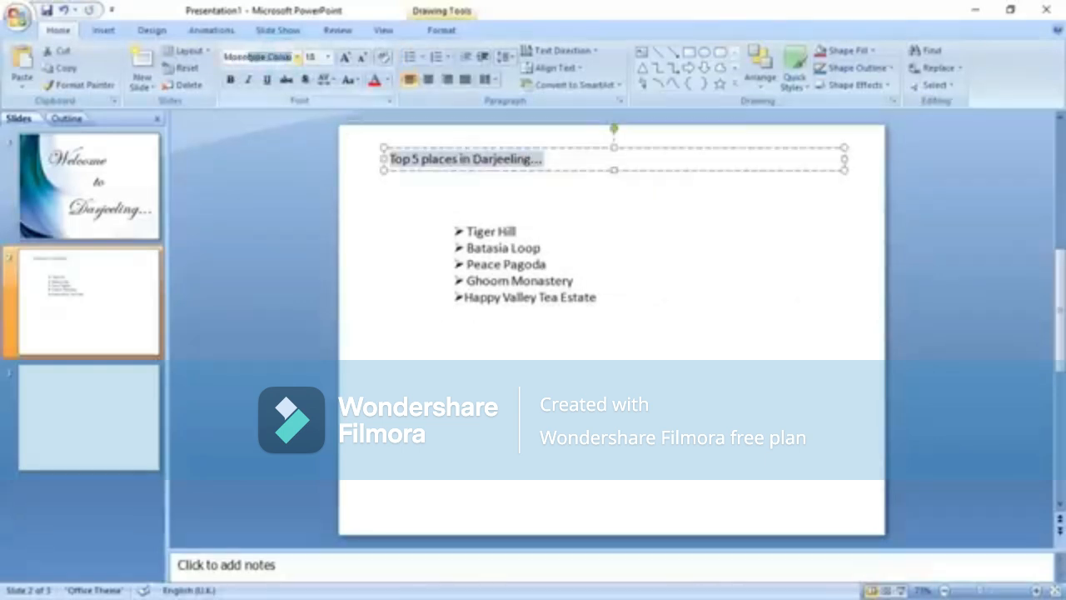
key(Return)
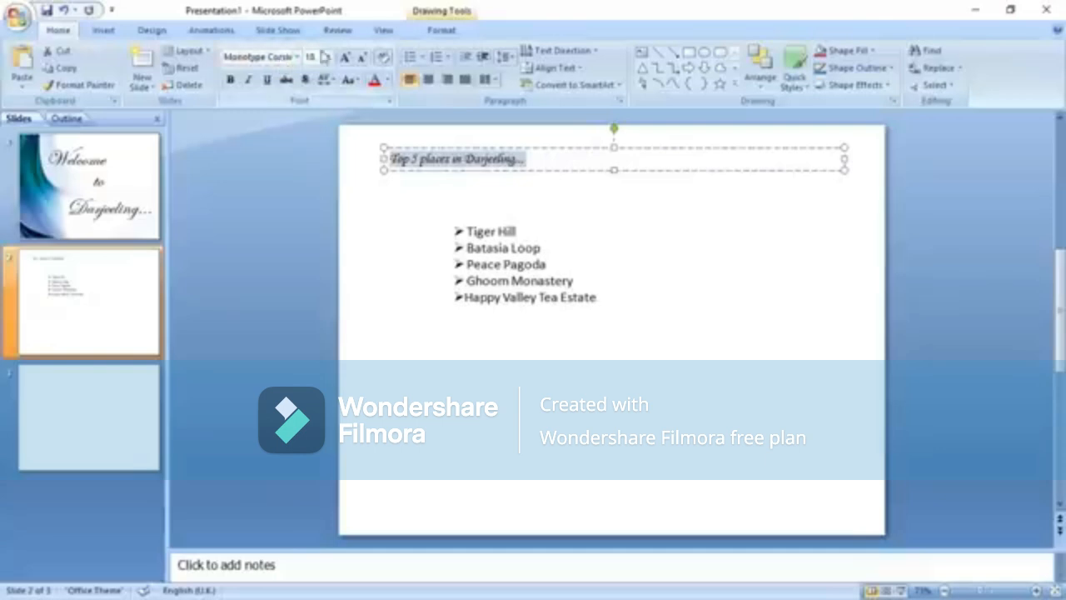
Resize the heading text to 40 pt.
click(343, 59)
click(343, 58)
click(344, 58)
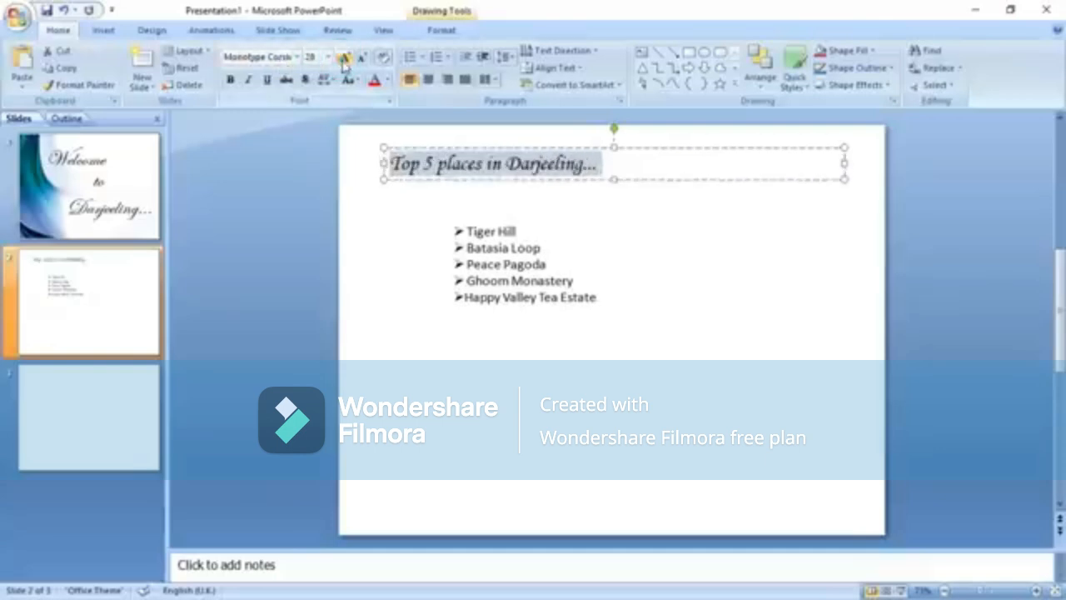
click(343, 59)
click(344, 59)
click(343, 58)
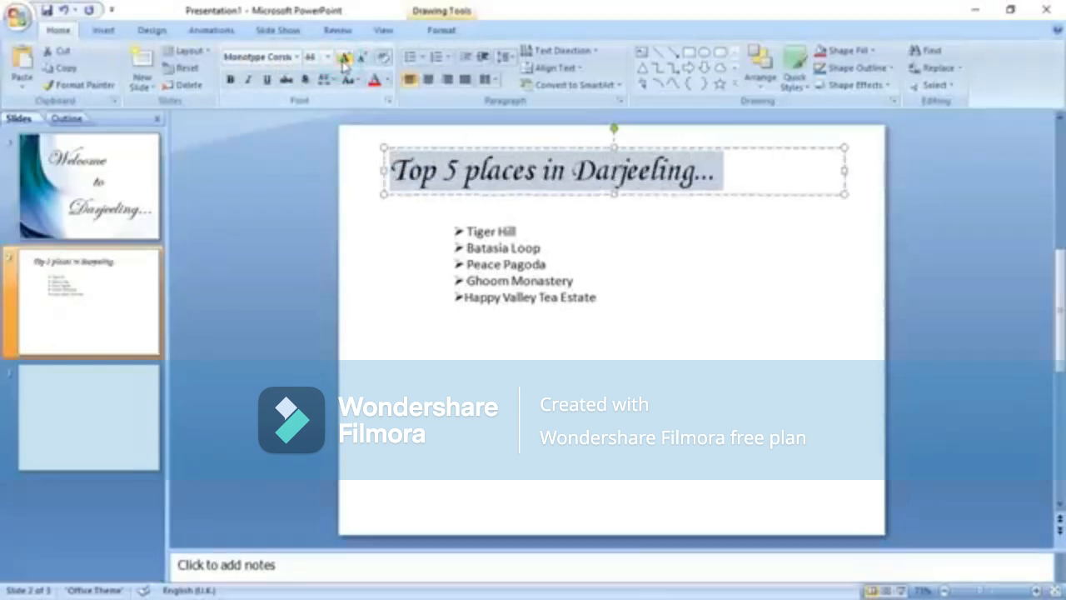
click(361, 59)
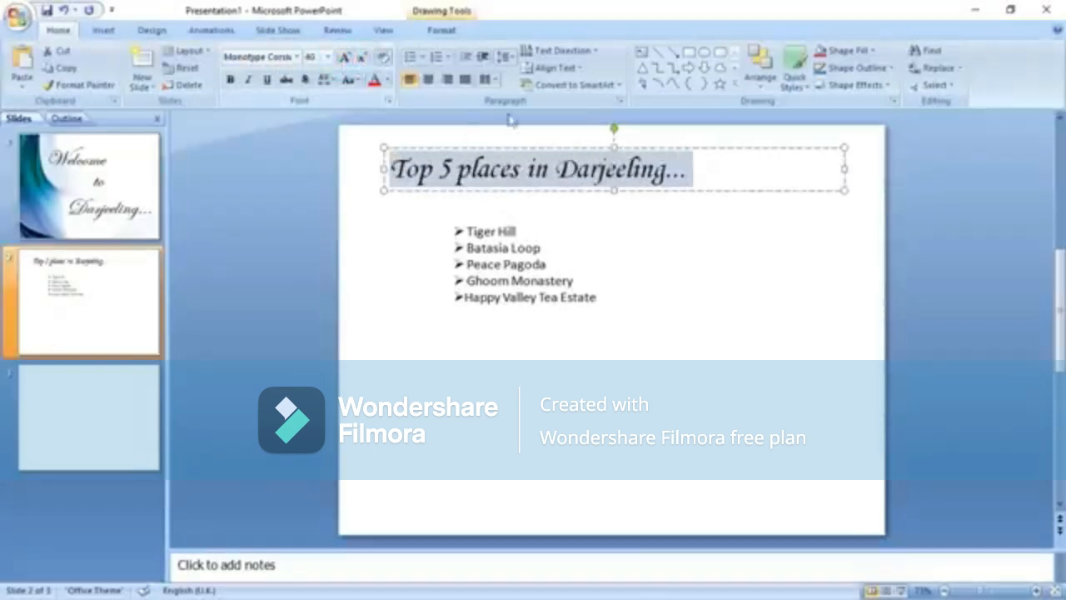
Move the heading slightly higher and colour it teal.
click(558, 148)
mouse_move(558, 148)
mouse_down()
mouse_move(569, 145)
mouse_move(558, 143)
mouse_up()
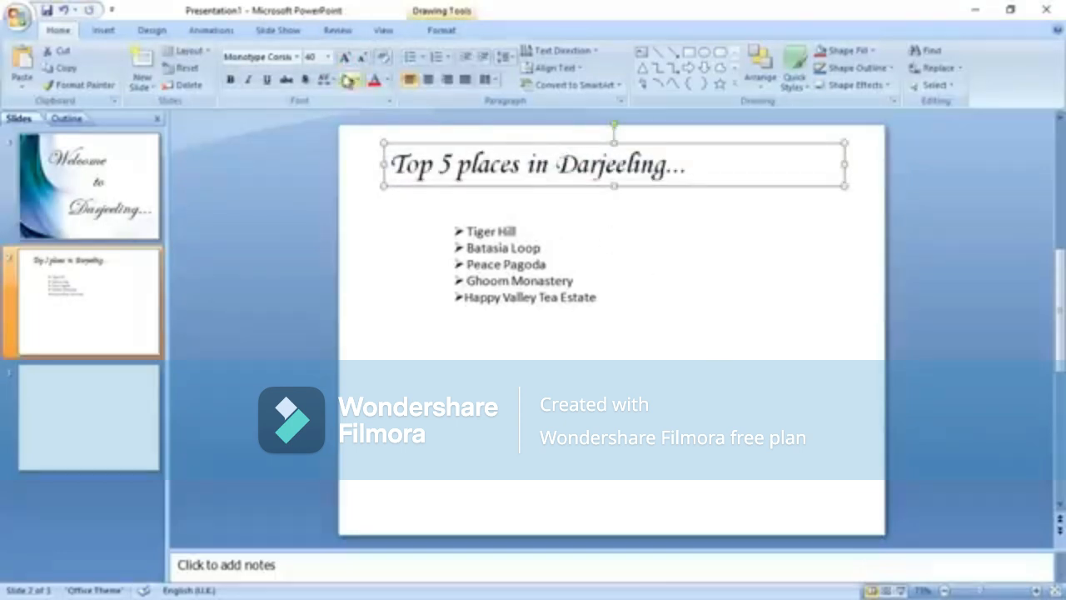
click(389, 81)
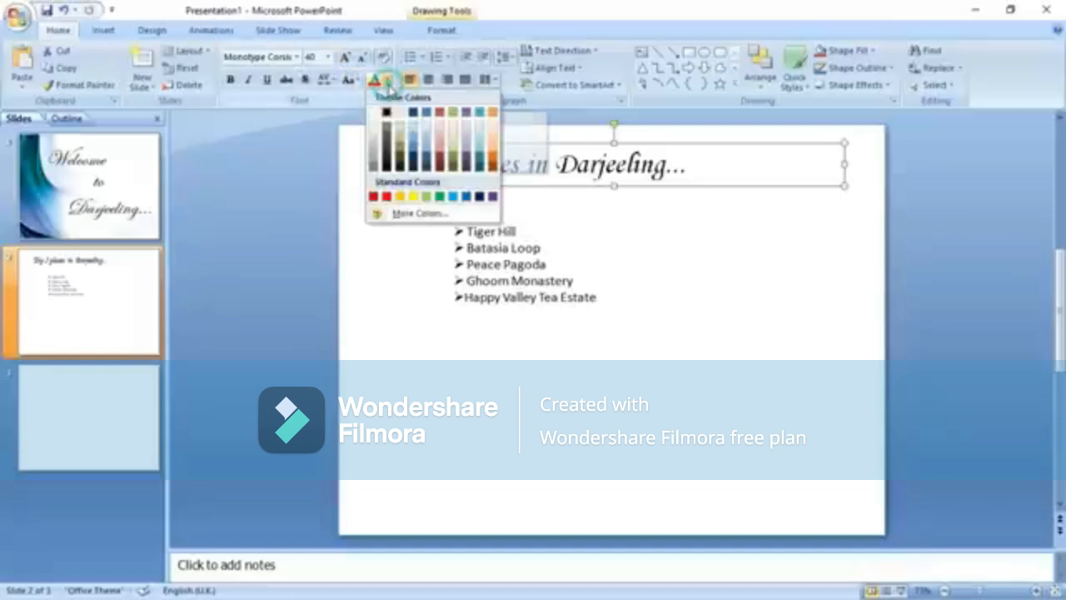
click(452, 197)
click(485, 261)
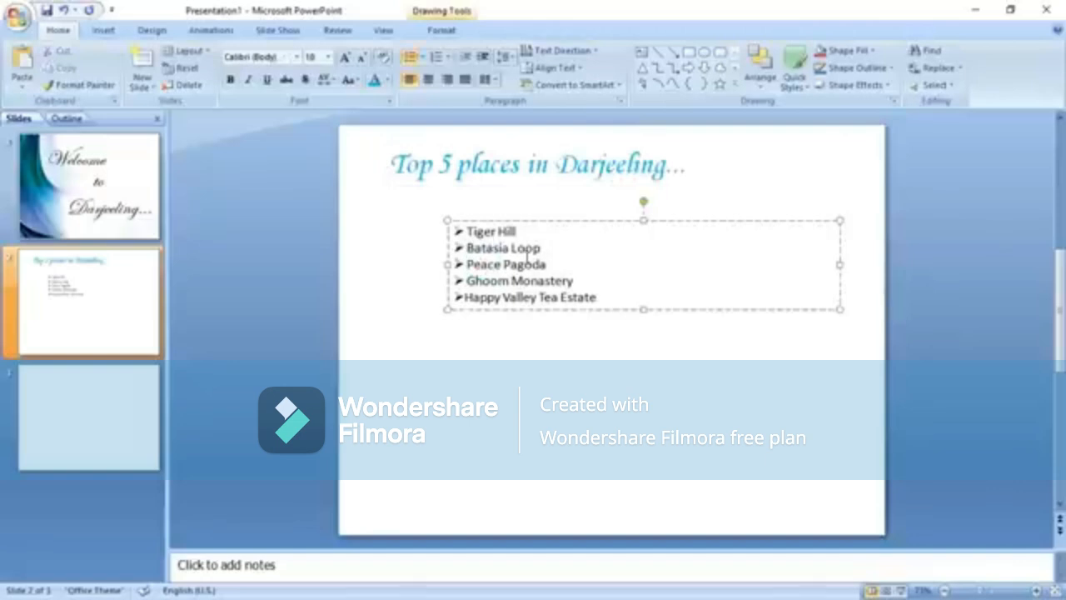
Set the five bullet places in 36 pt Pristina, spaced out, coloured dark blue.
key(ctrl+a)
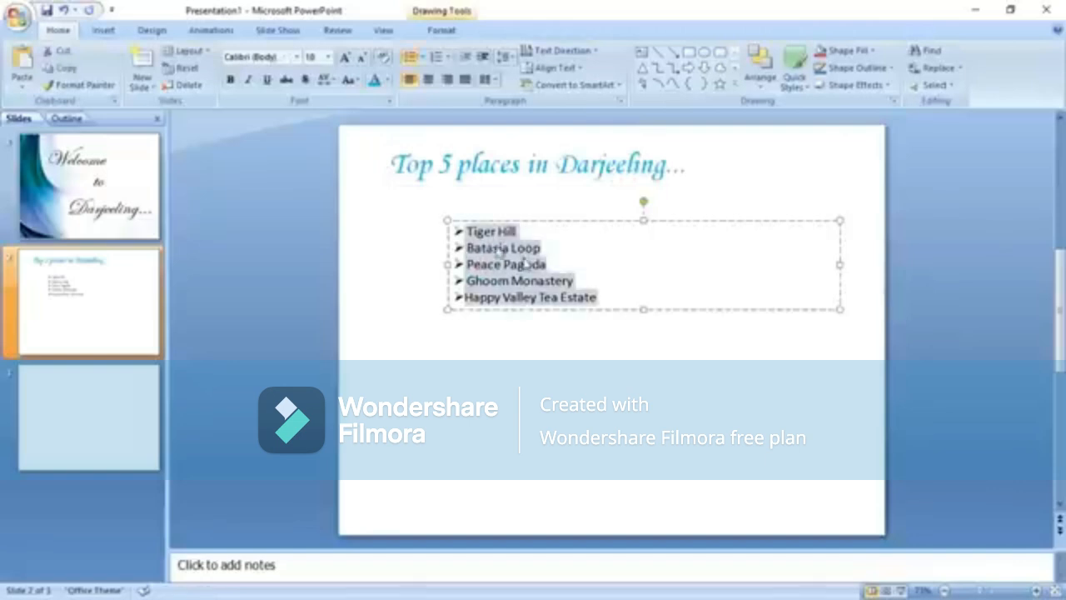
click(287, 57)
text(Pristina)
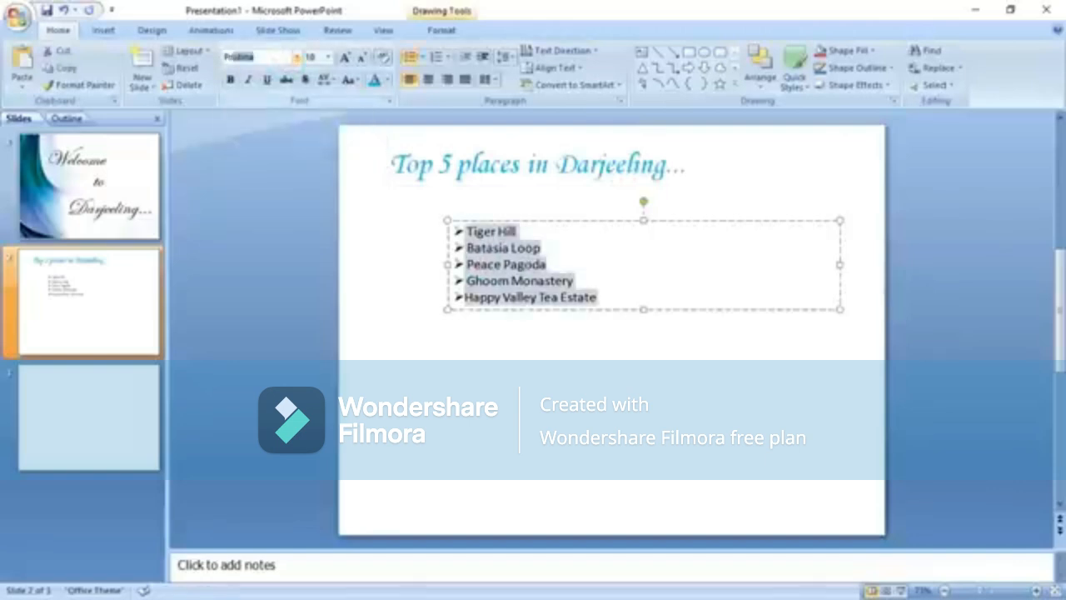
key(Return)
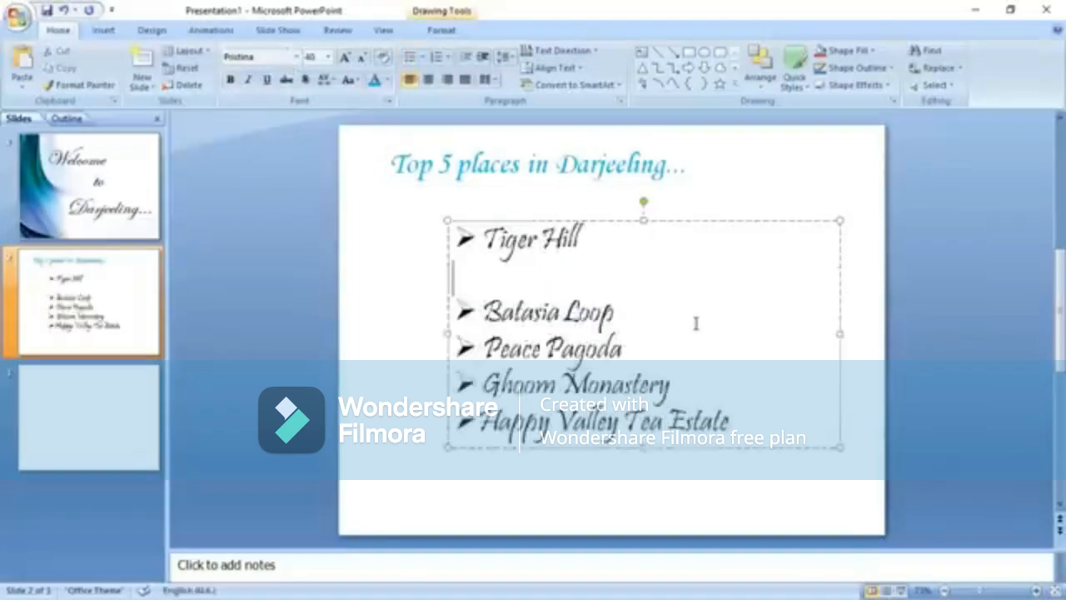
key(Right)
key(Right)
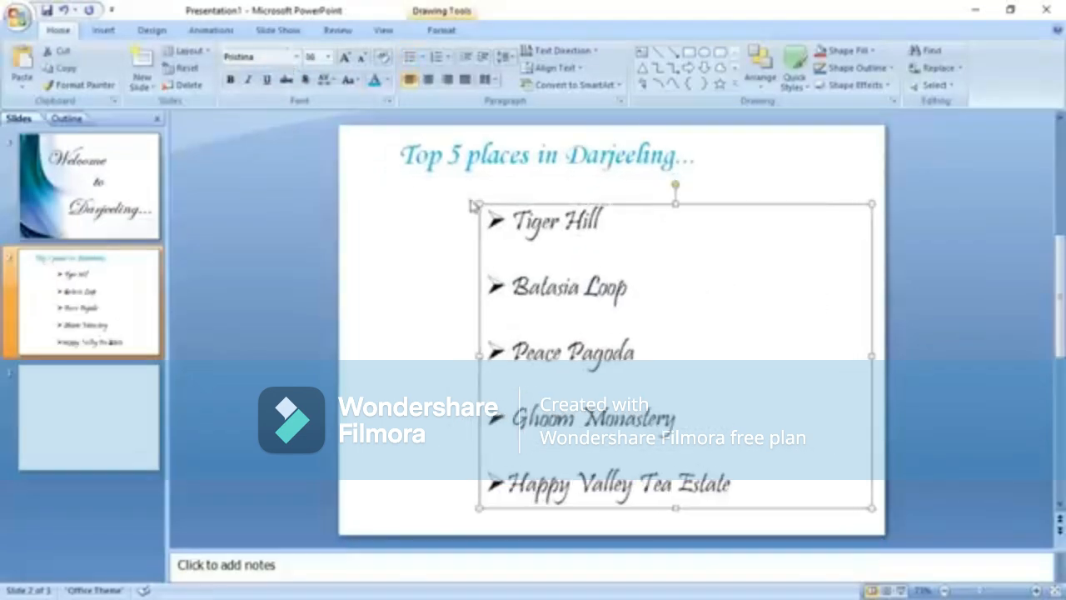
key(Left)
key(Left)
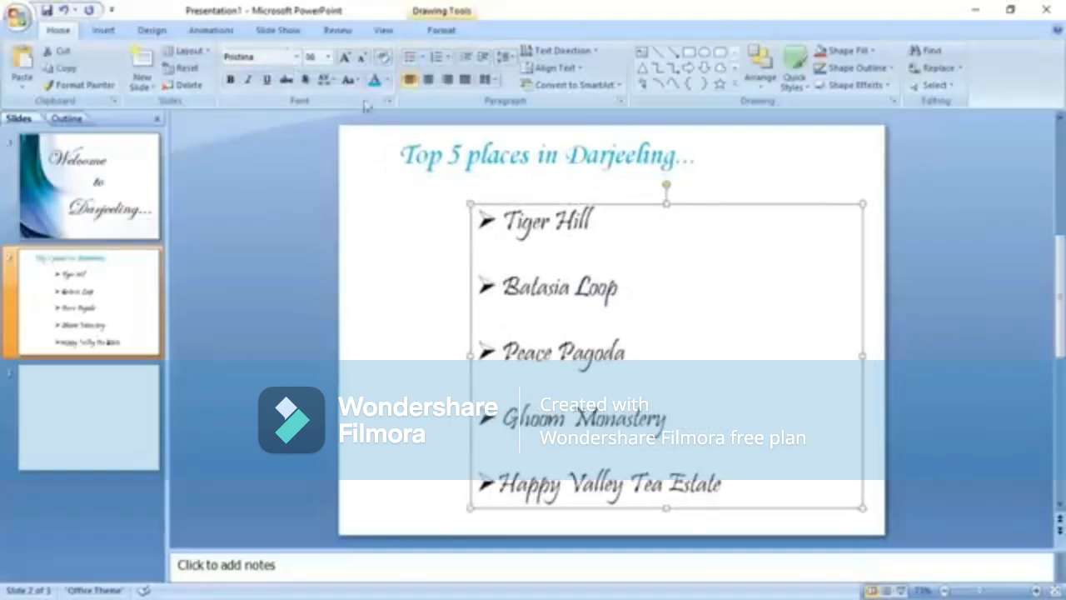
click(387, 79)
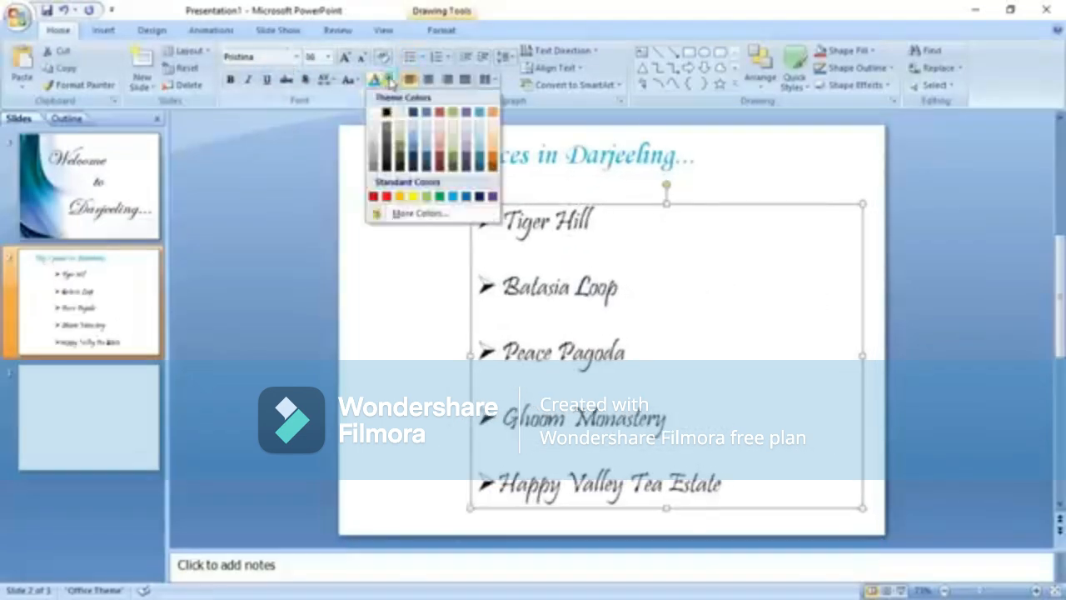
click(477, 197)
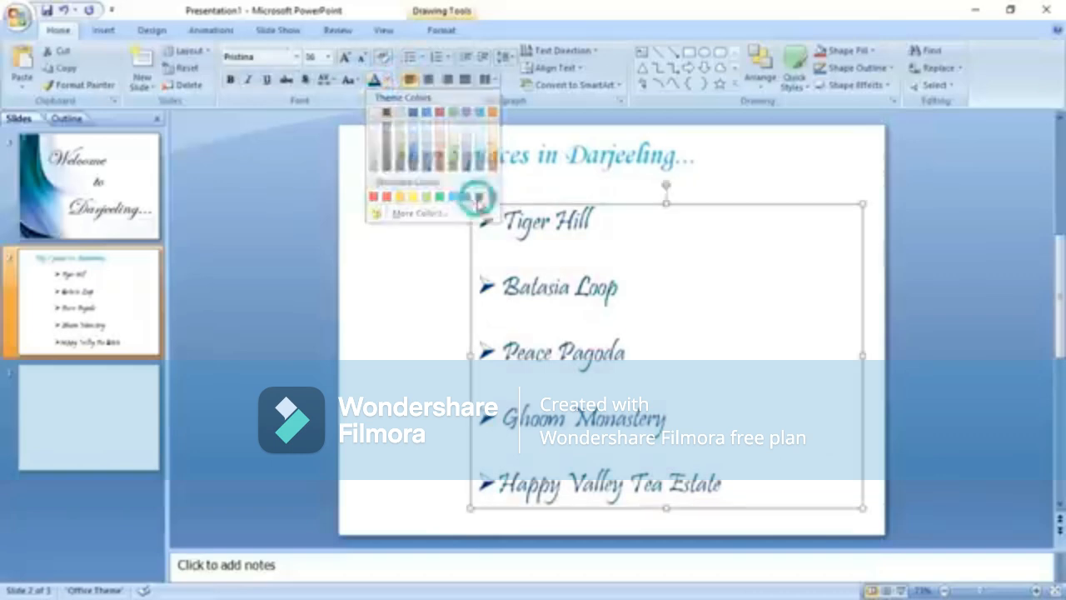
click(393, 247)
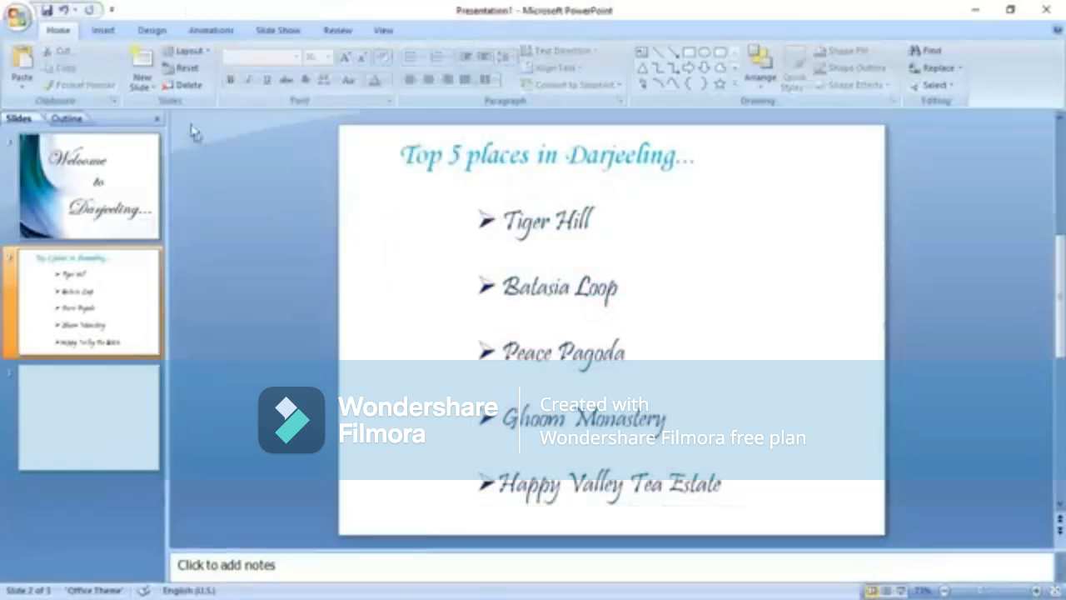
Draw a straight line under the heading across slide 2 and give it the dark line style.
click(103, 30)
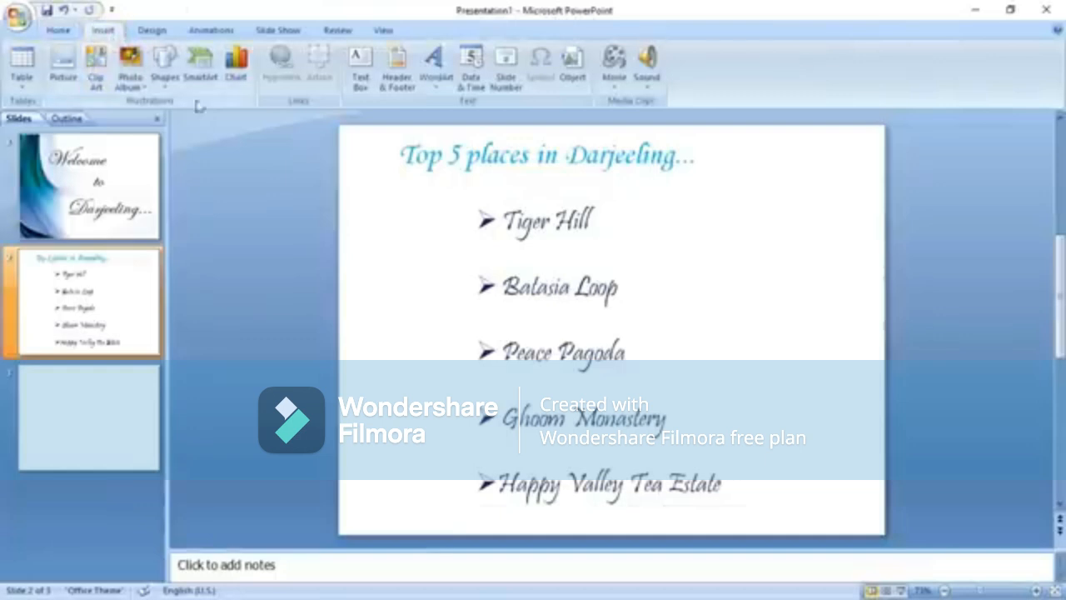
click(162, 75)
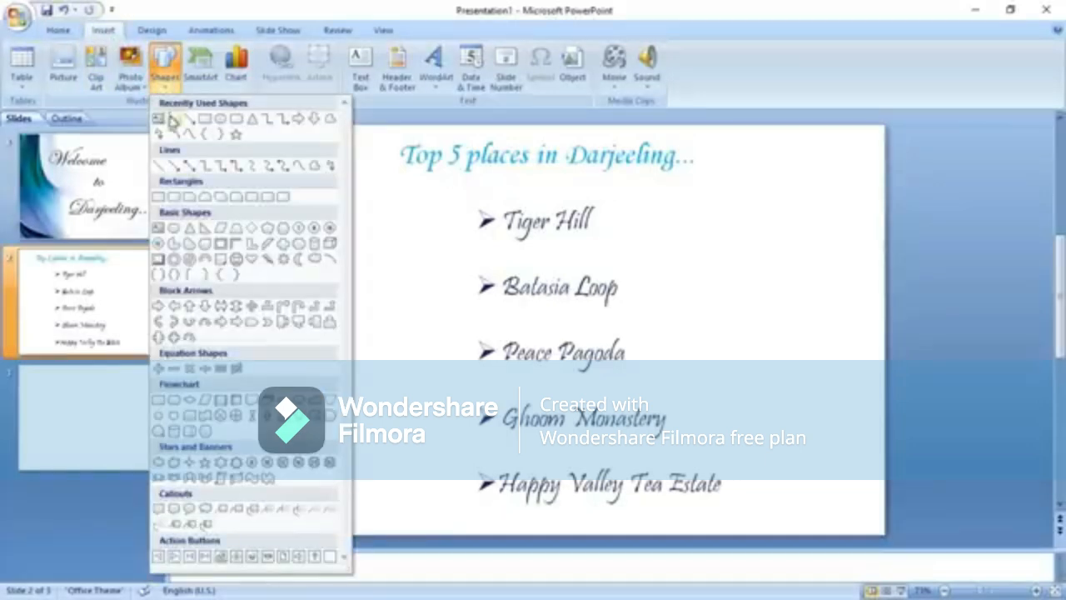
click(172, 119)
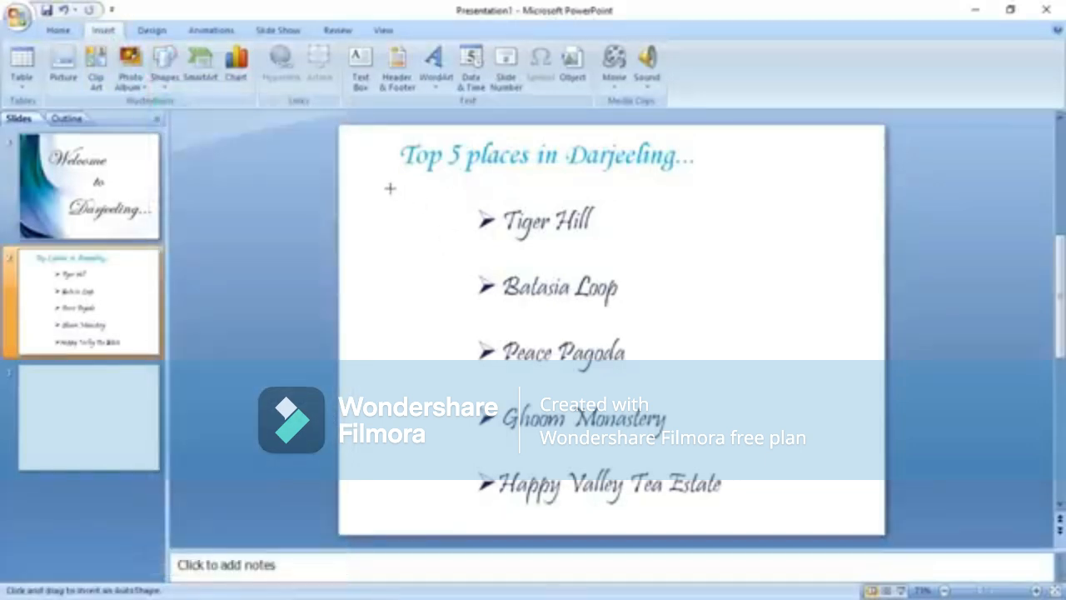
drag(375, 187, 834, 186)
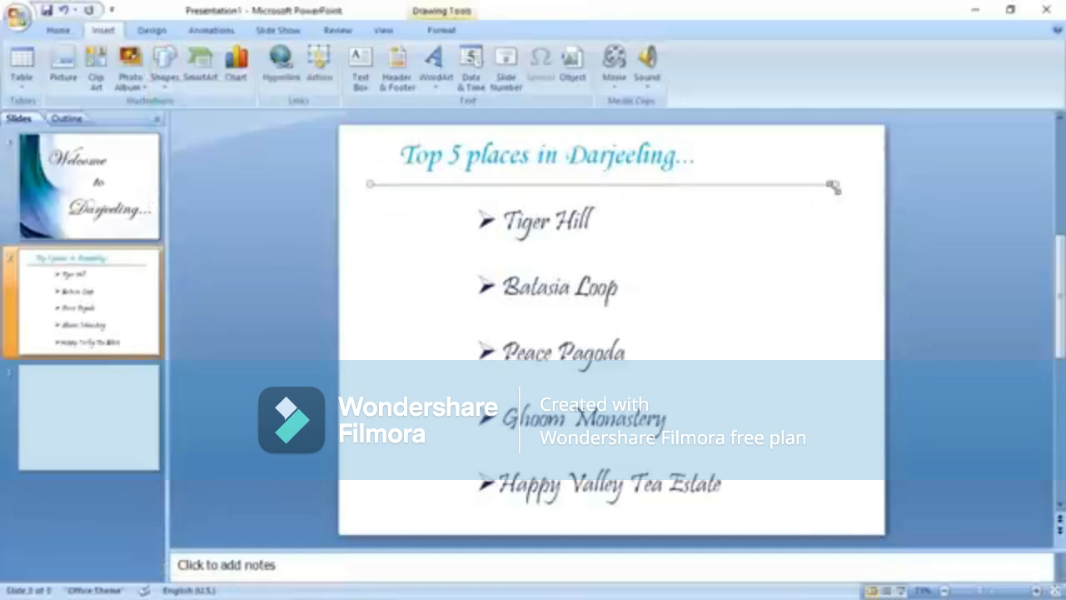
click(469, 33)
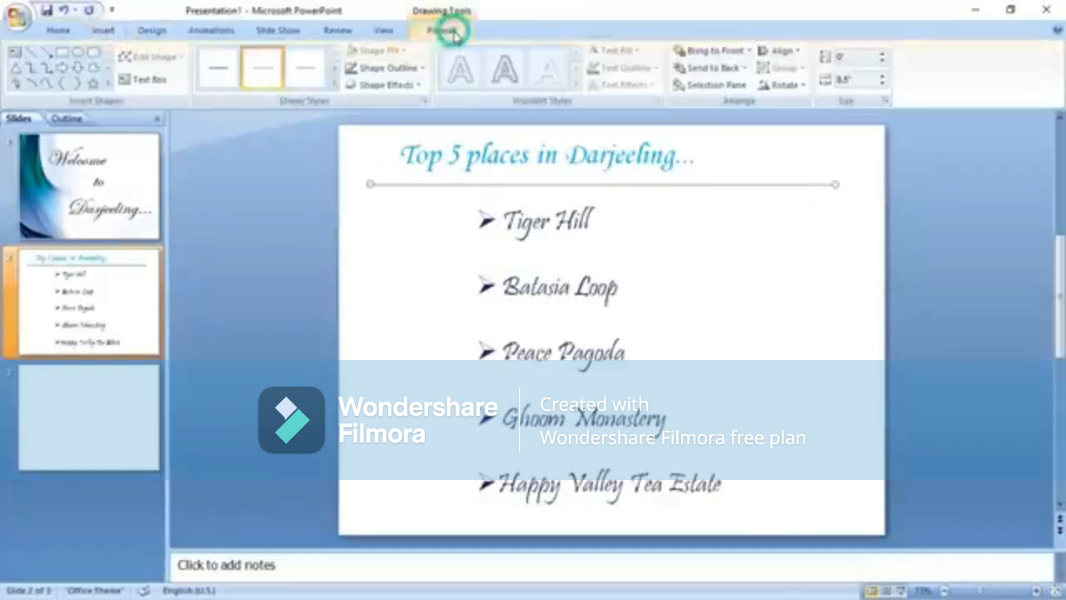
click(341, 90)
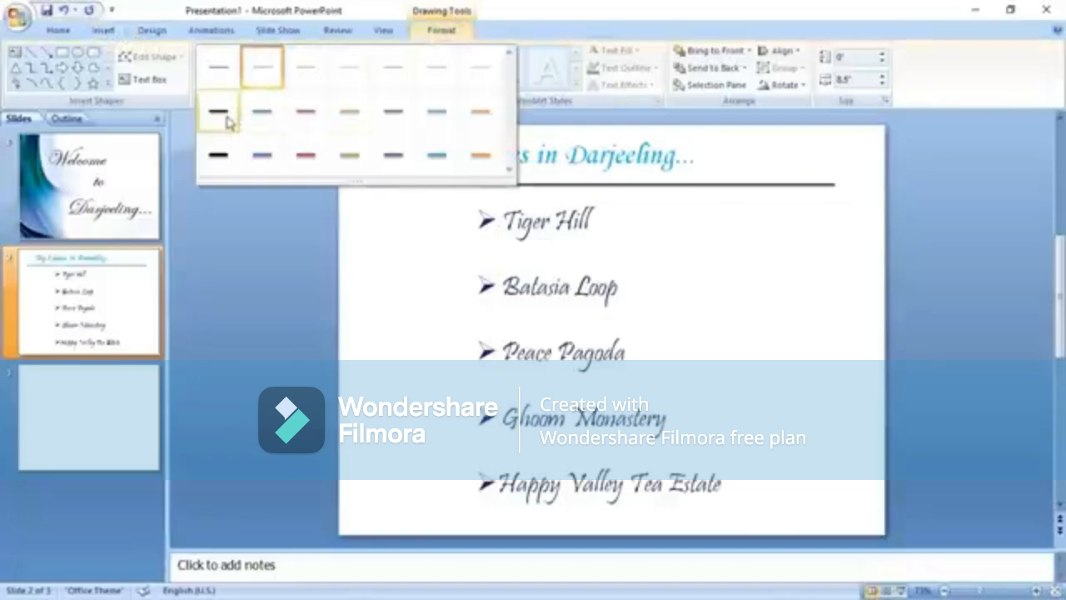
click(223, 113)
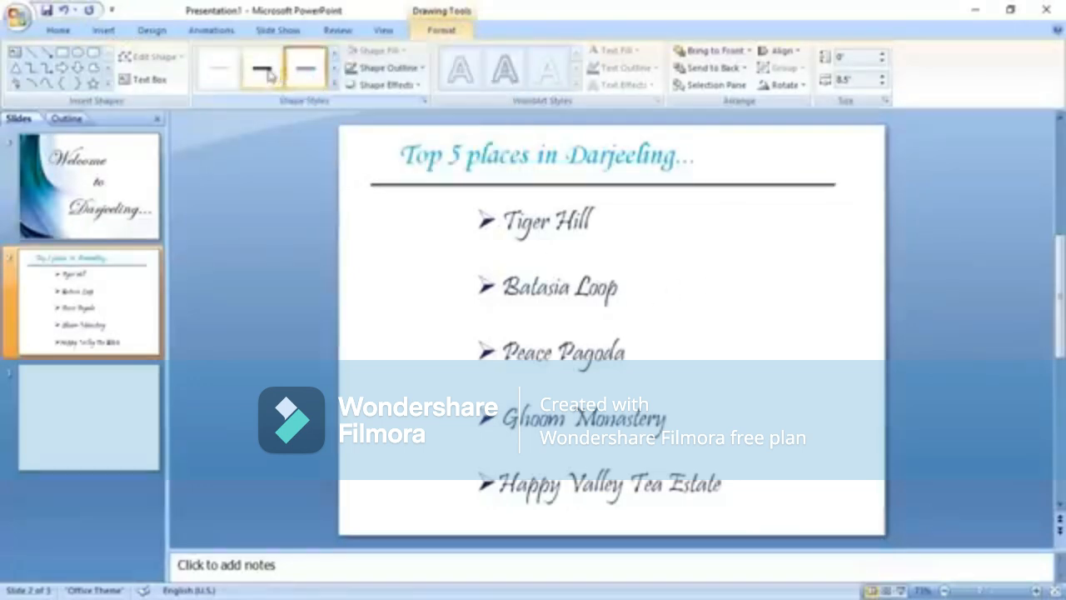
click(405, 288)
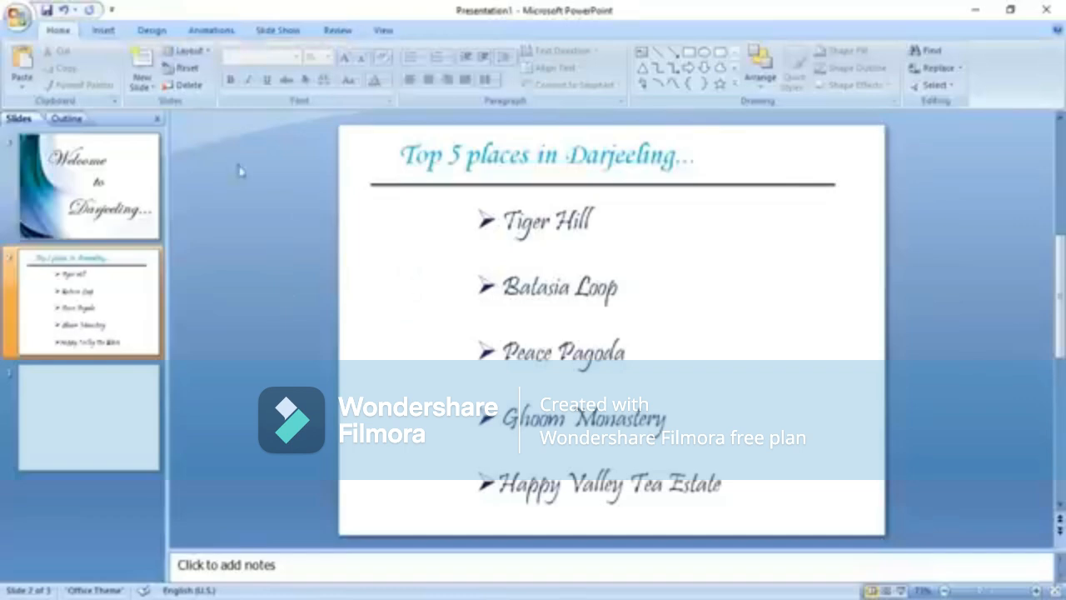
Set background1.jpg as slide 2's picture background through Format Background.
click(104, 31)
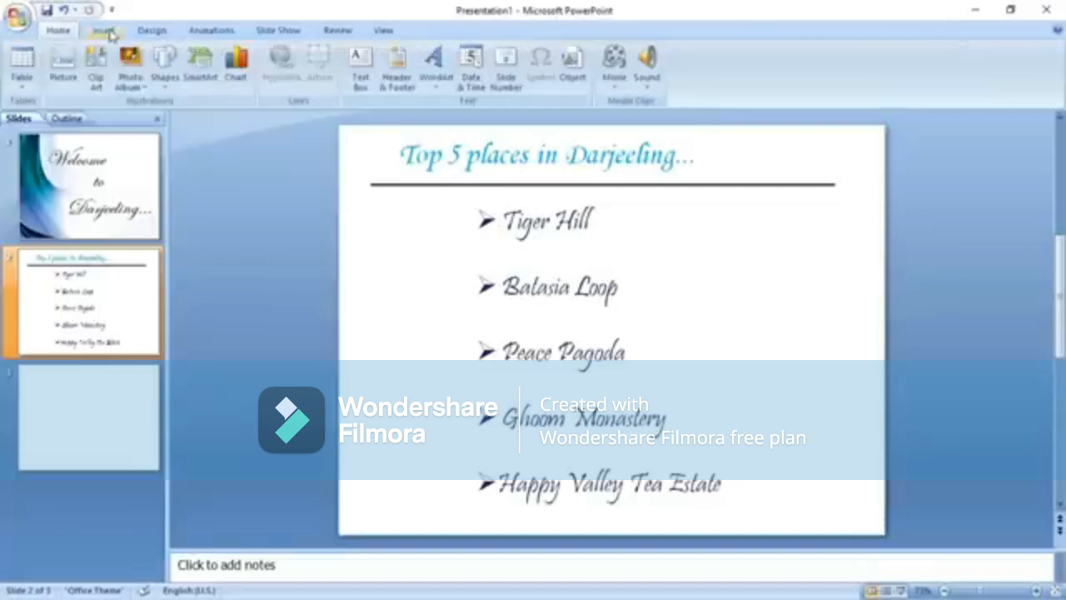
click(153, 31)
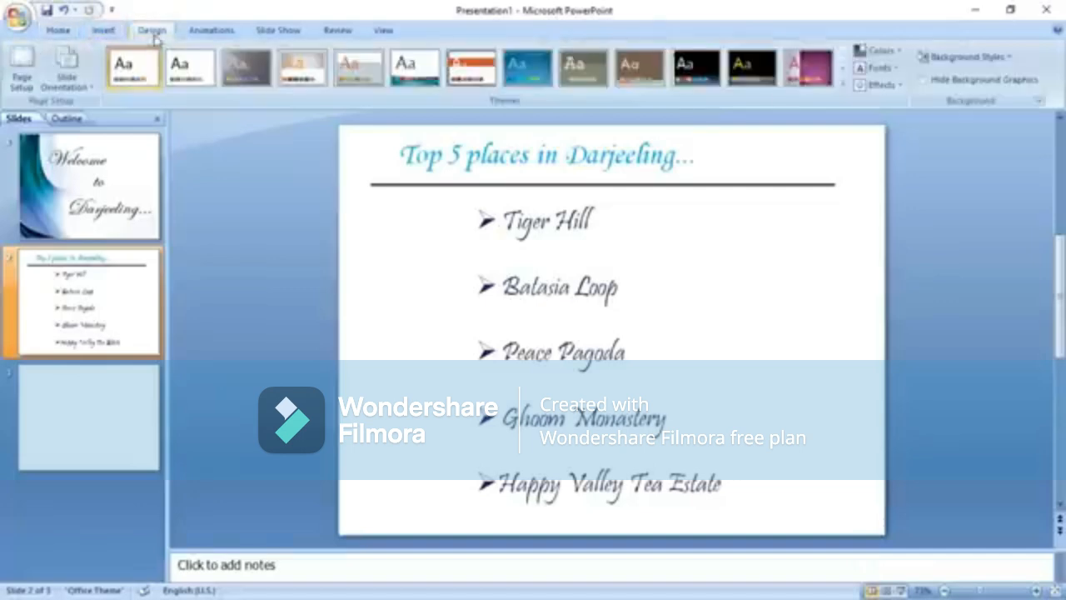
click(949, 58)
click(862, 222)
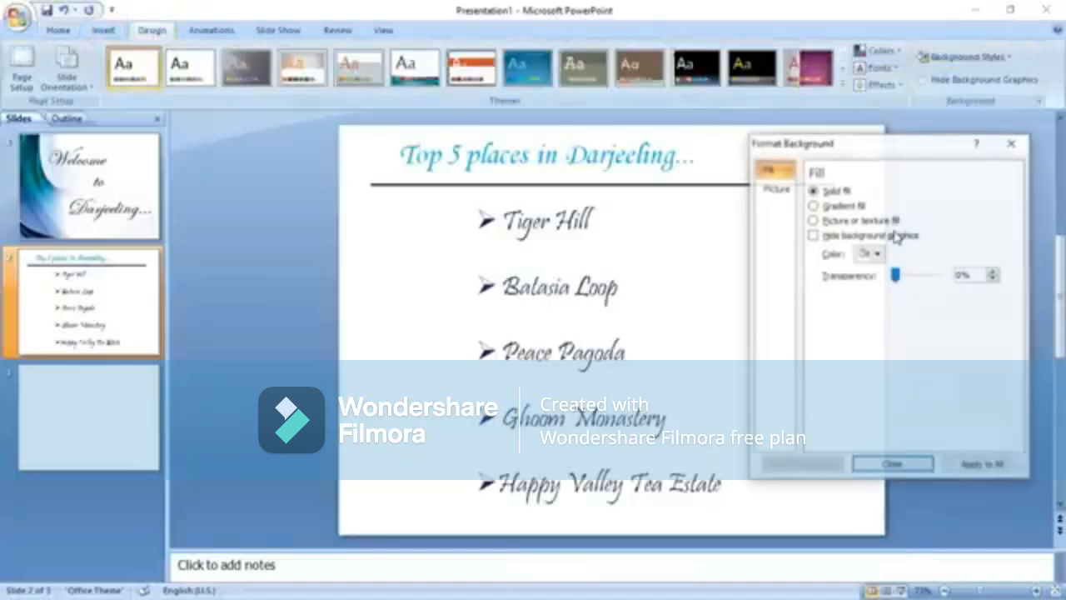
click(857, 223)
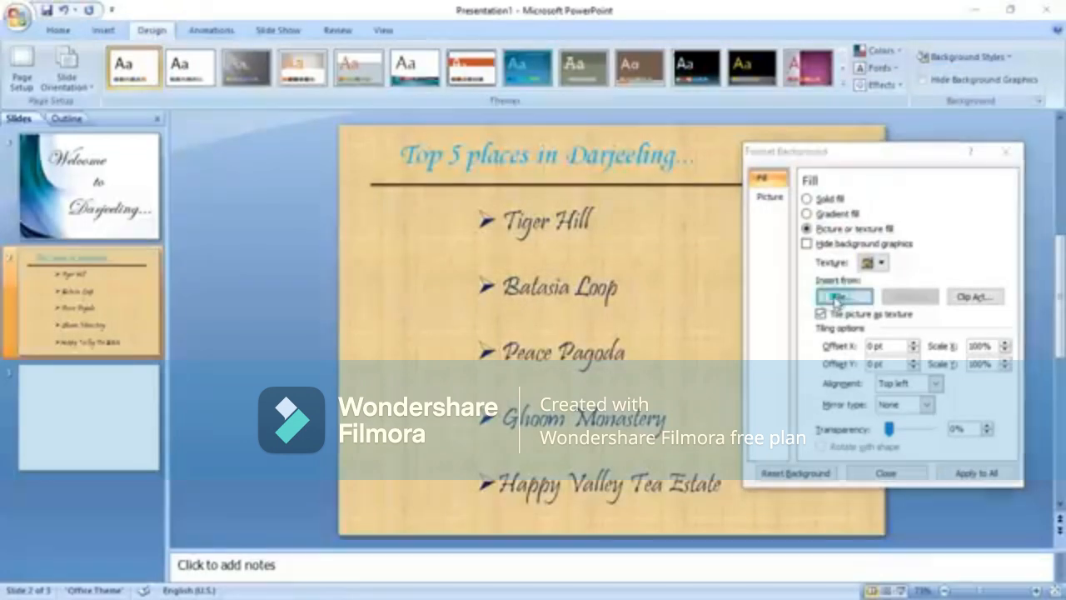
click(818, 295)
click(991, 291)
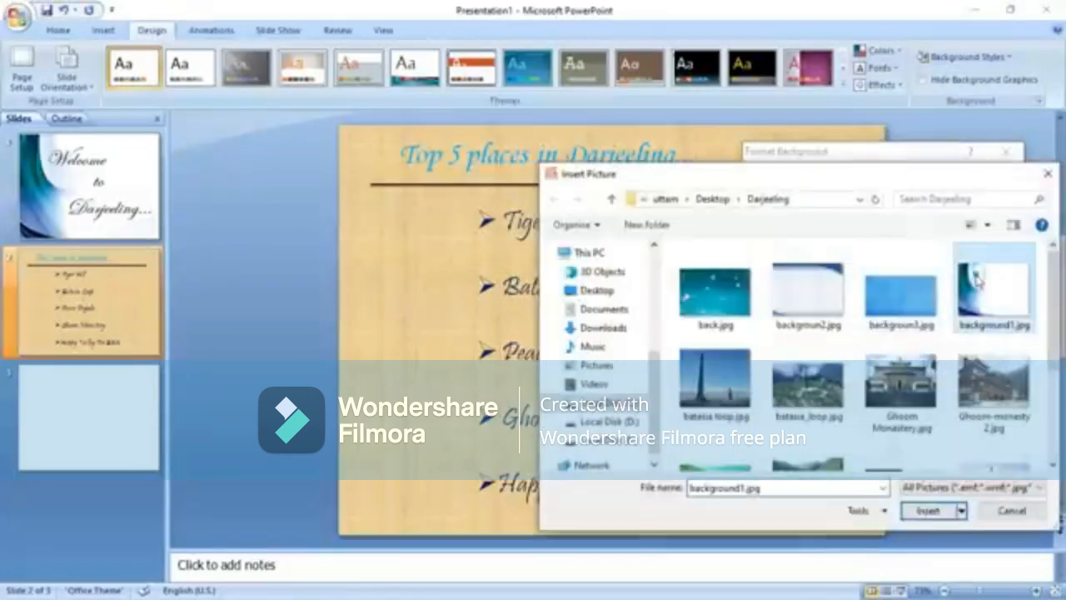
click(925, 510)
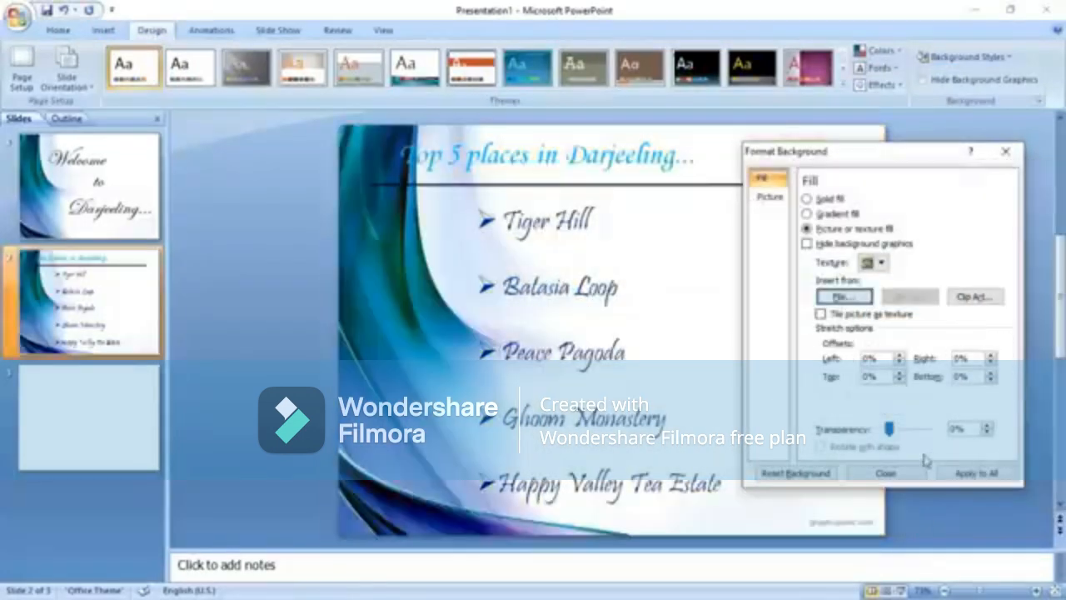
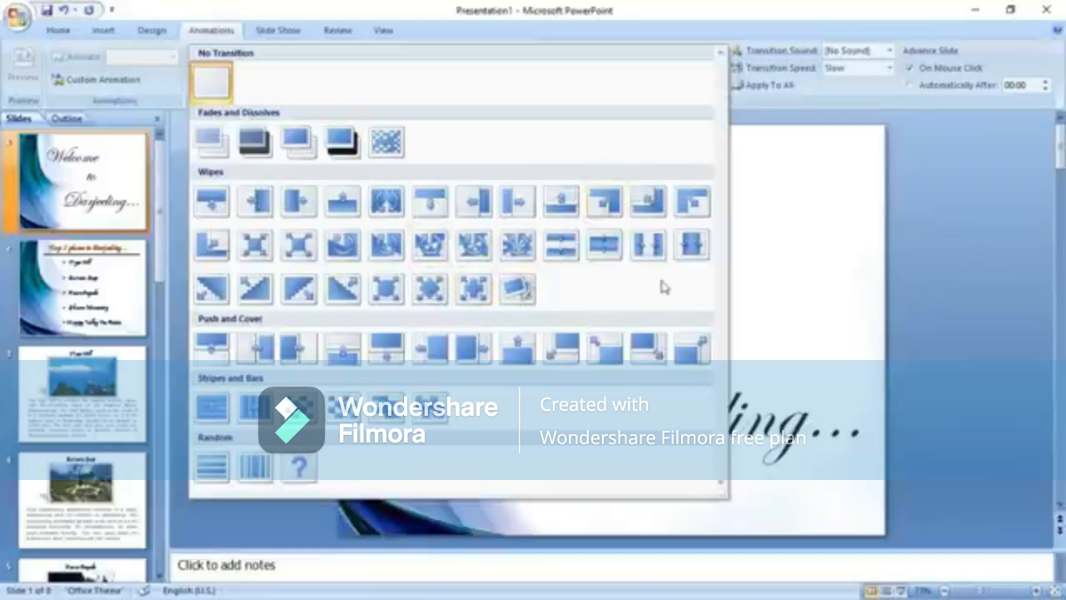
Give the Welcome slide a split wipe and the Top 5 places slide a wipe, both Slow.
click(692, 247)
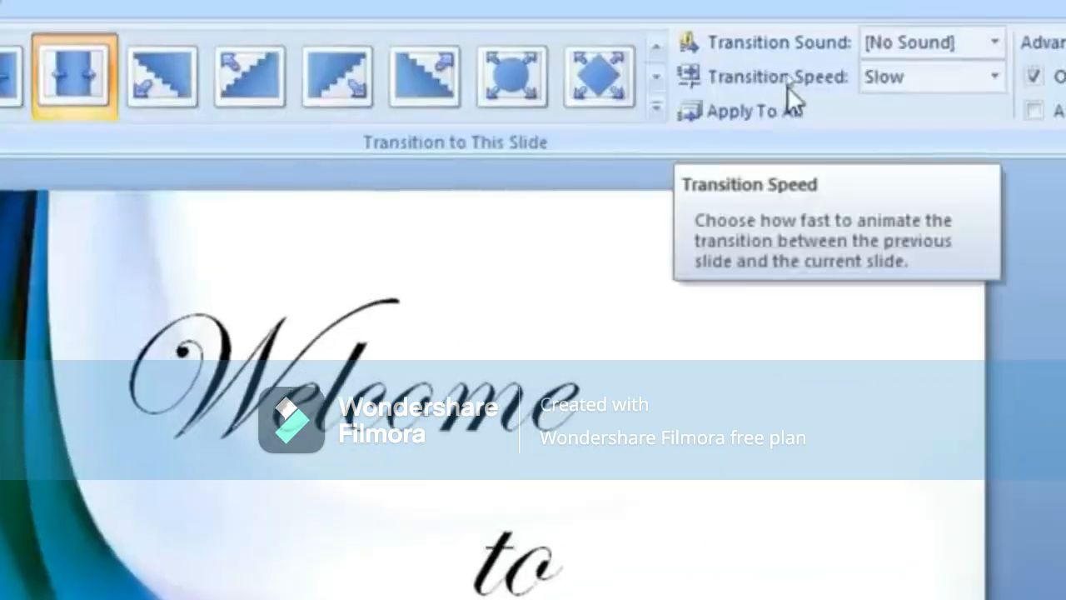
click(956, 78)
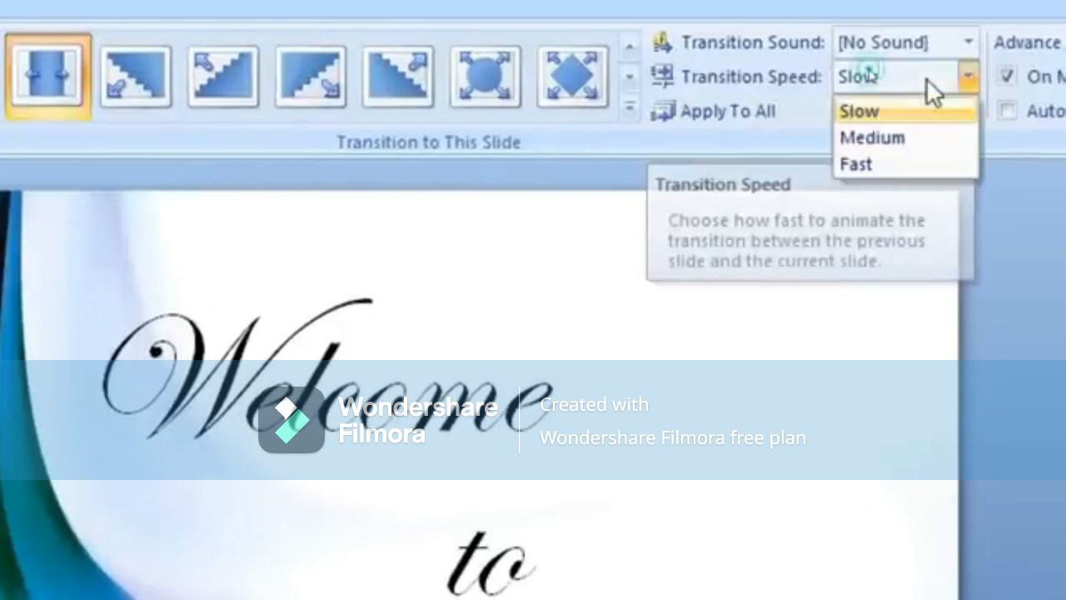
click(866, 112)
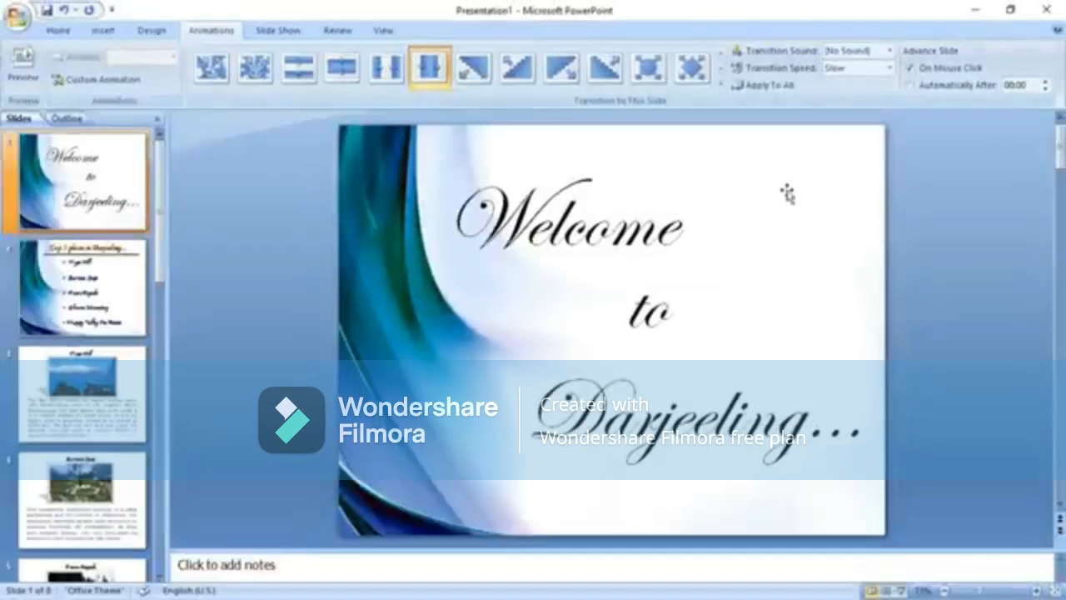
click(100, 283)
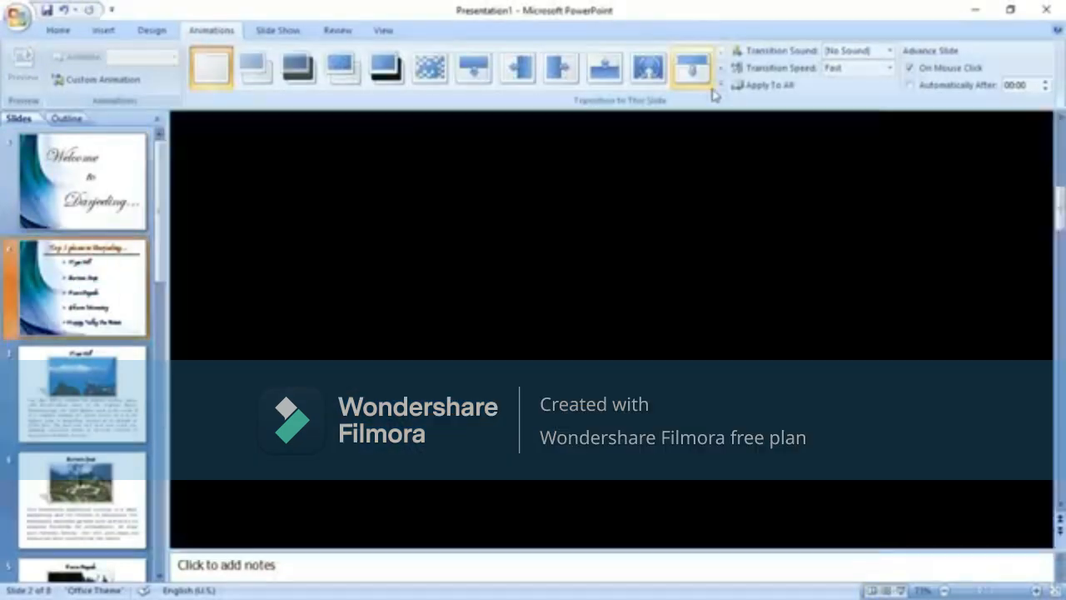
click(720, 81)
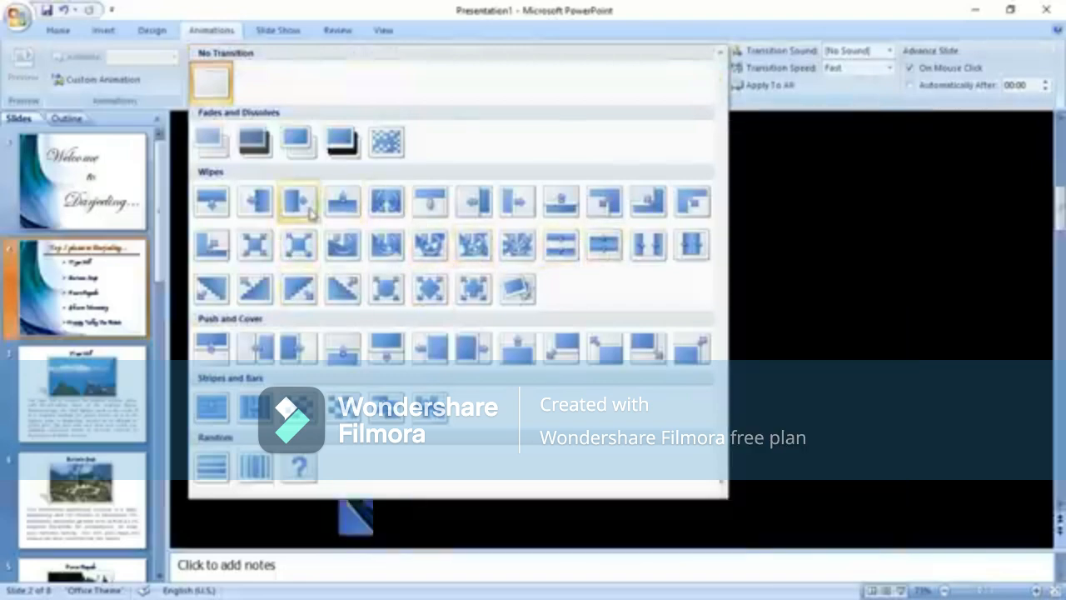
click(473, 204)
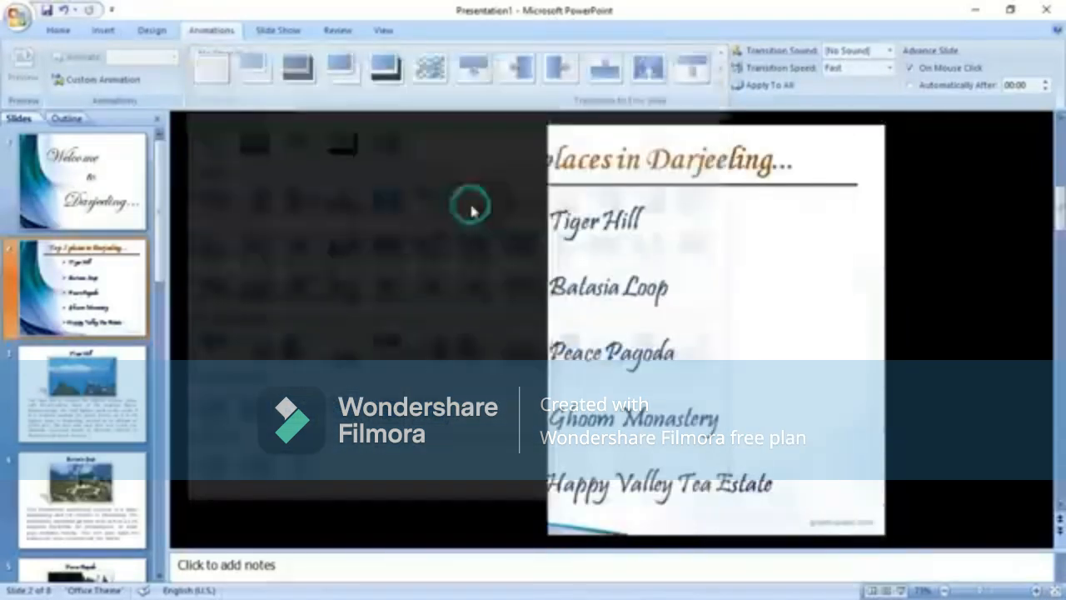
click(887, 68)
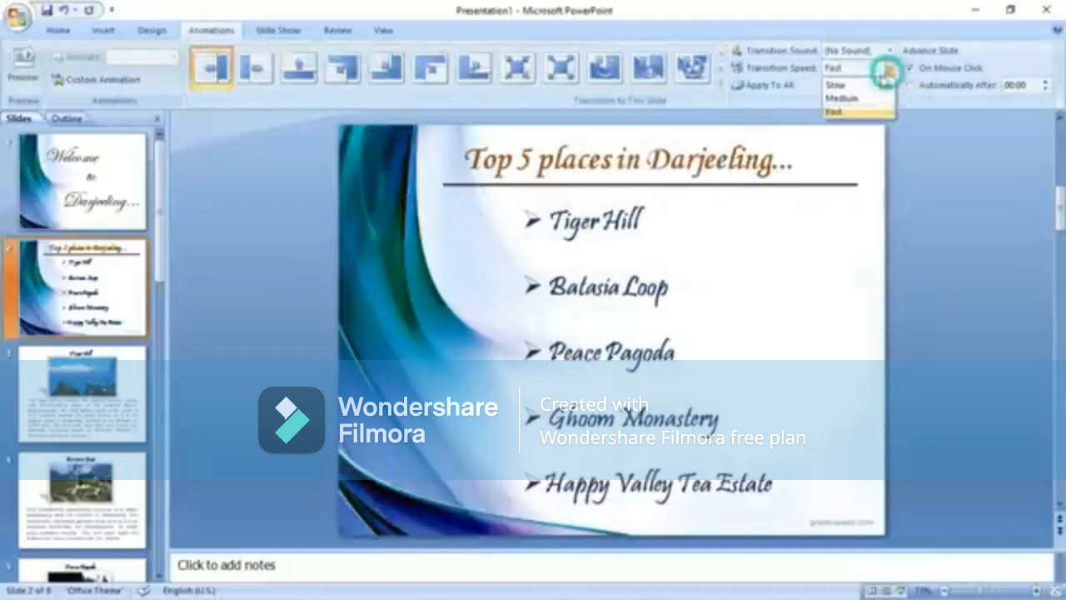
click(861, 85)
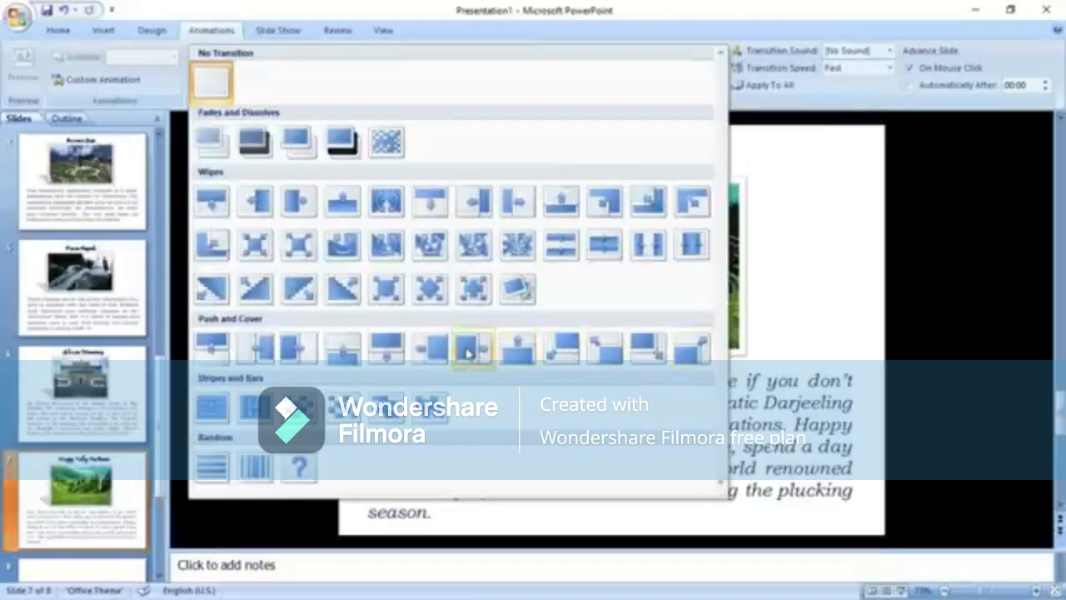
Give Happy Valley Tea Estate a Slow push and the Thank you slide a Slow dissolve.
click(469, 353)
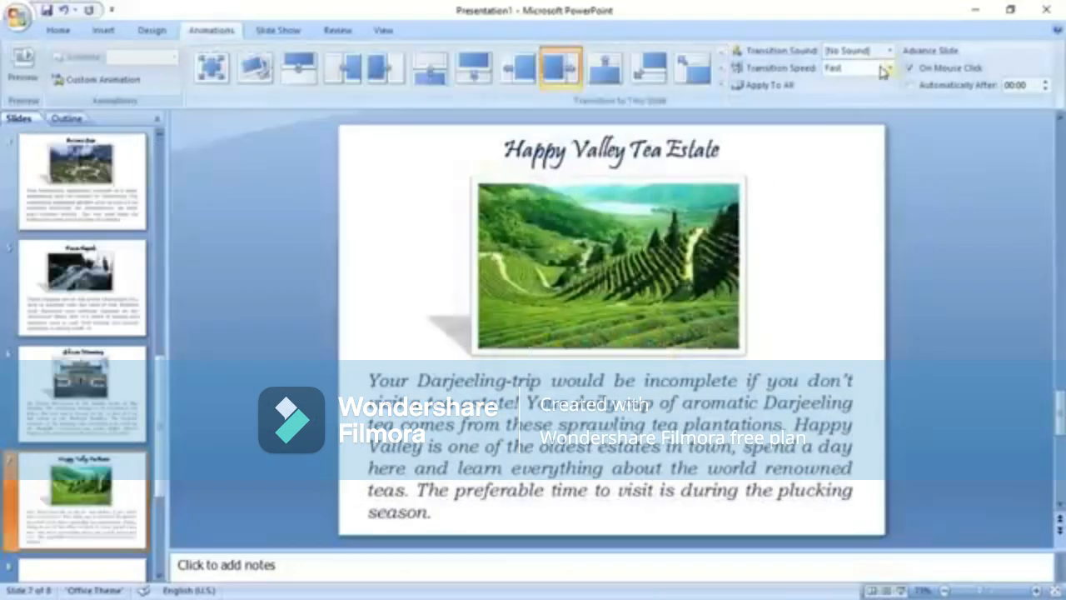
click(888, 68)
click(841, 85)
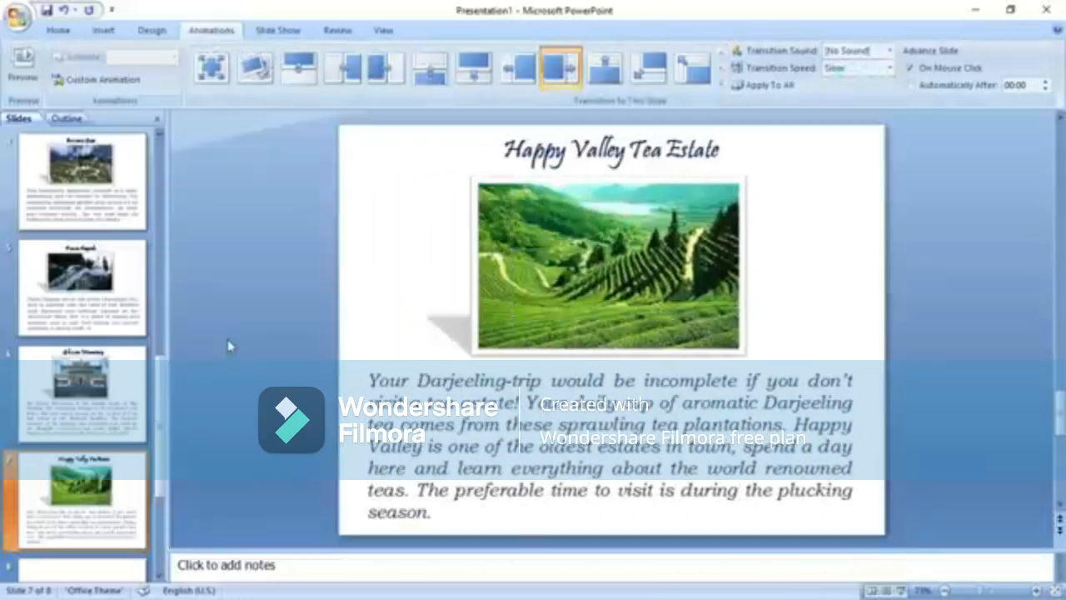
click(114, 572)
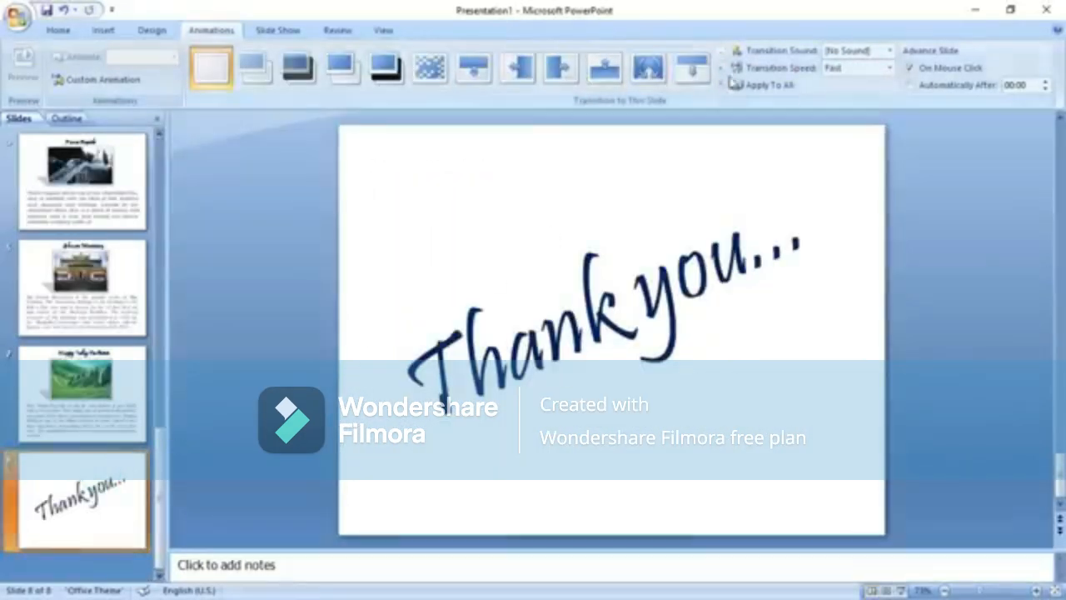
click(431, 73)
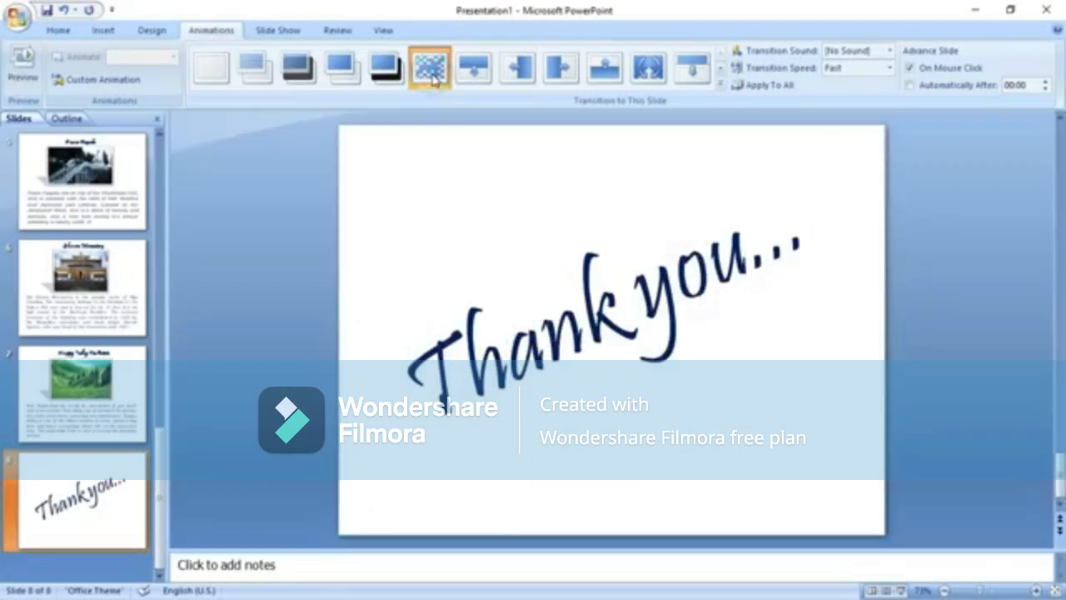
click(888, 71)
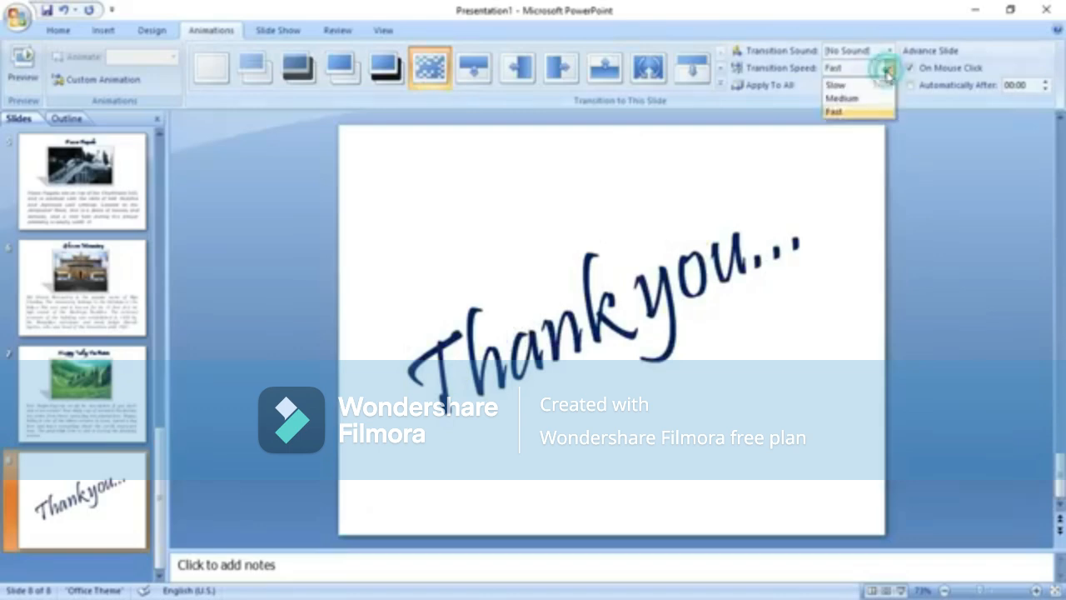
click(837, 84)
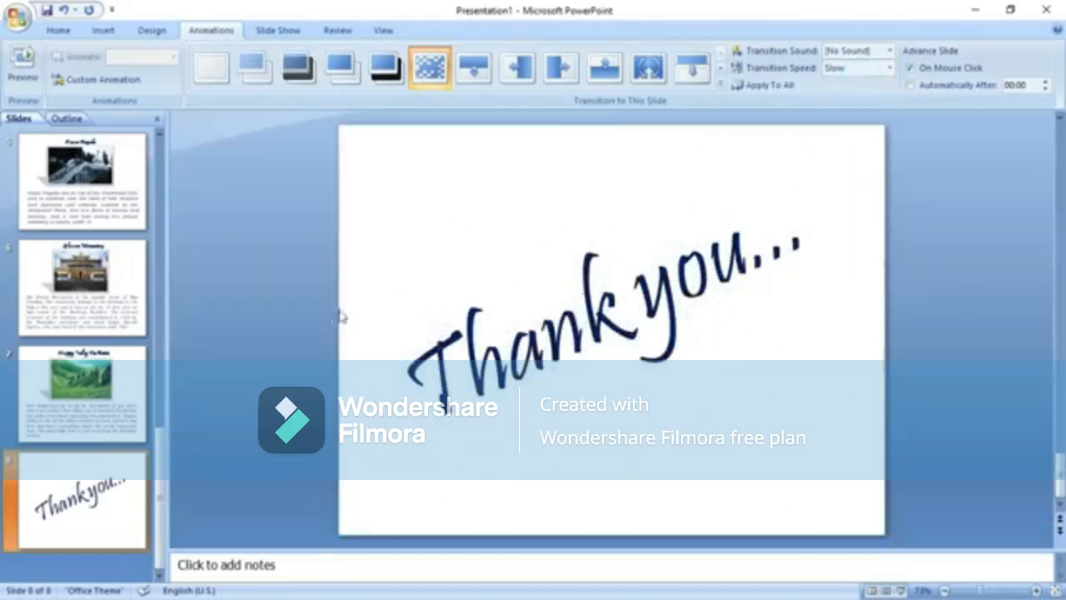
scroll(267, 317, up, 7)
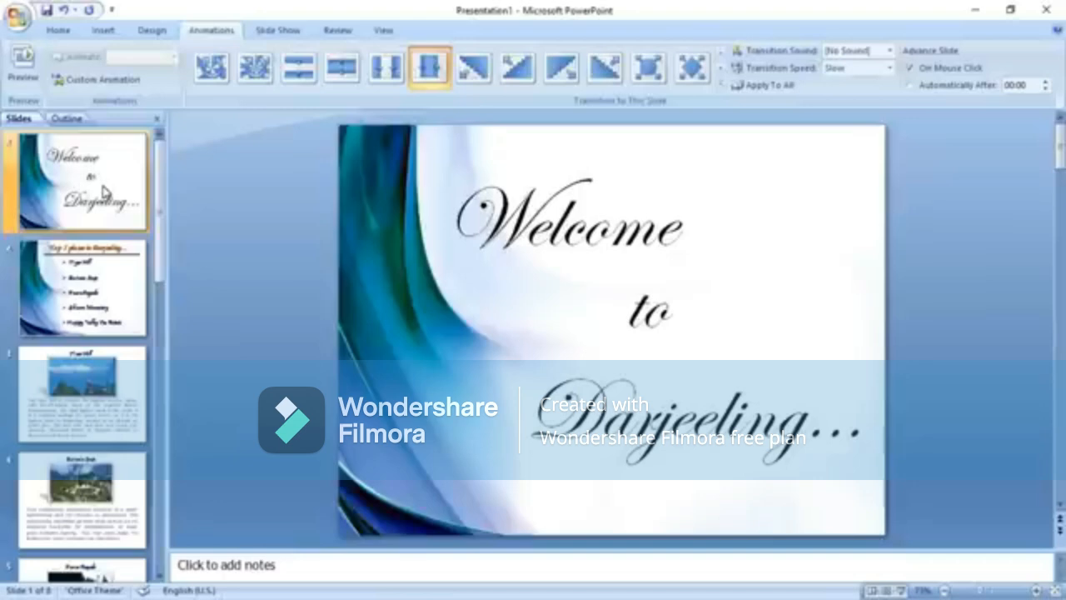
Select the Welcome title and bring up Custom Animation's Add Effect entrance options.
click(544, 237)
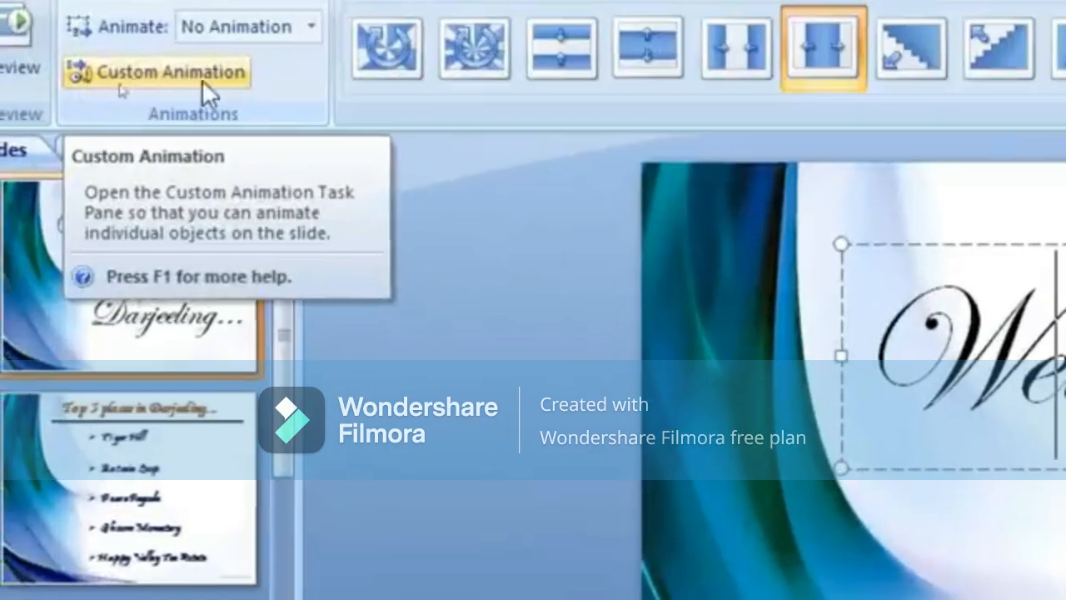
click(194, 80)
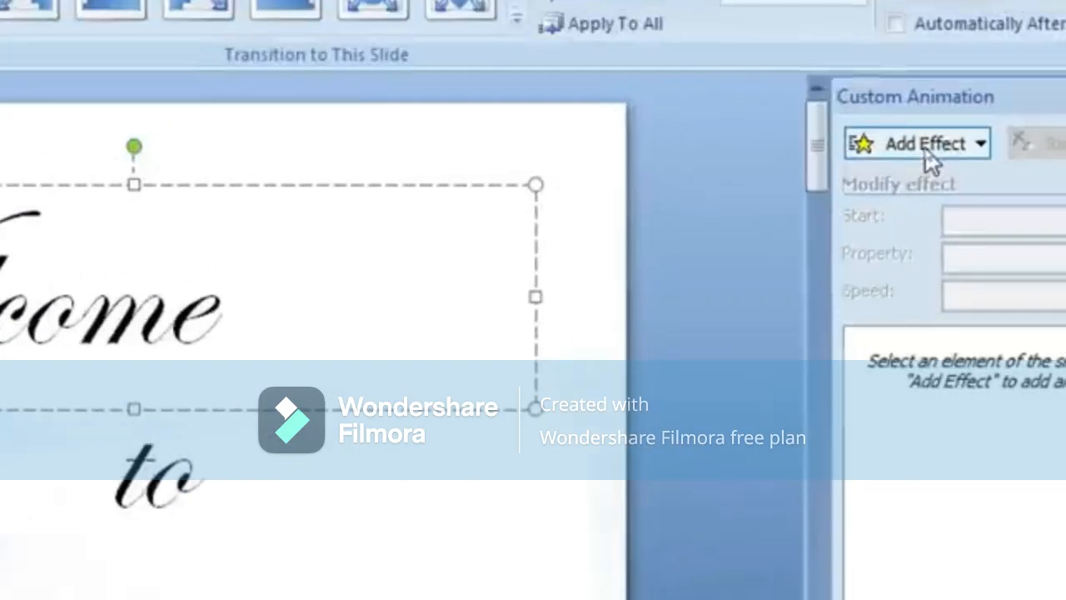
click(926, 153)
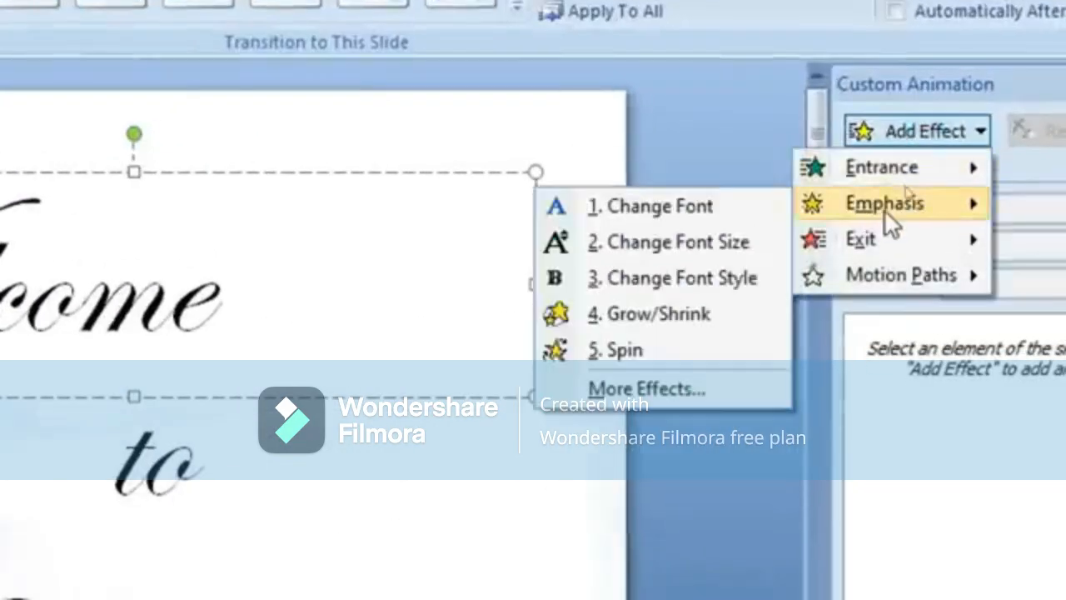
mouse_move(899, 284)
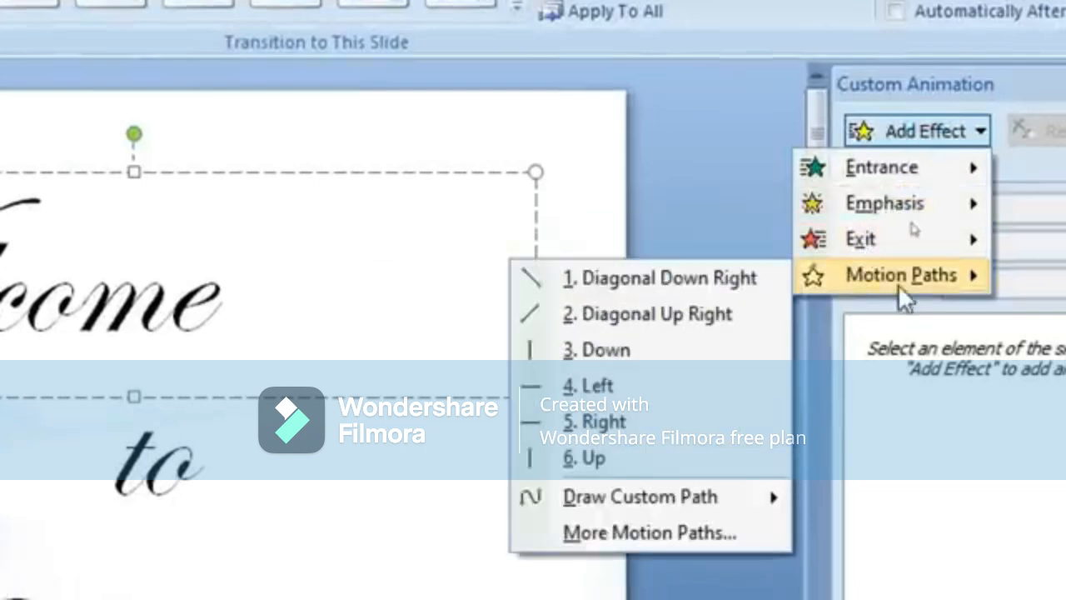
mouse_move(884, 169)
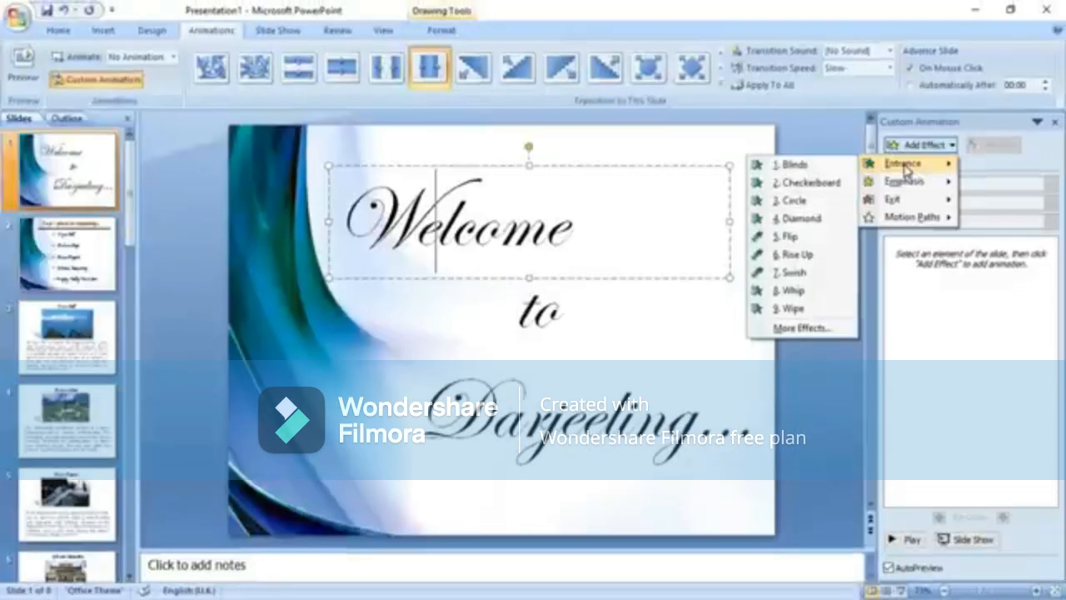
Preview Swish, then apply a Flip entrance effect to the Welcome title.
click(802, 328)
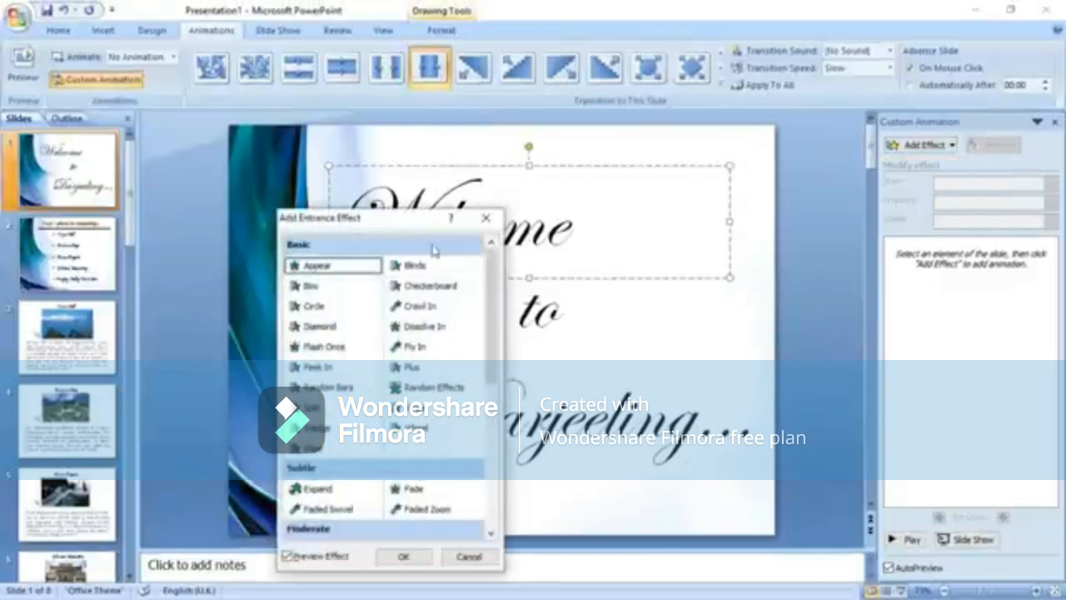
drag(411, 223, 919, 173)
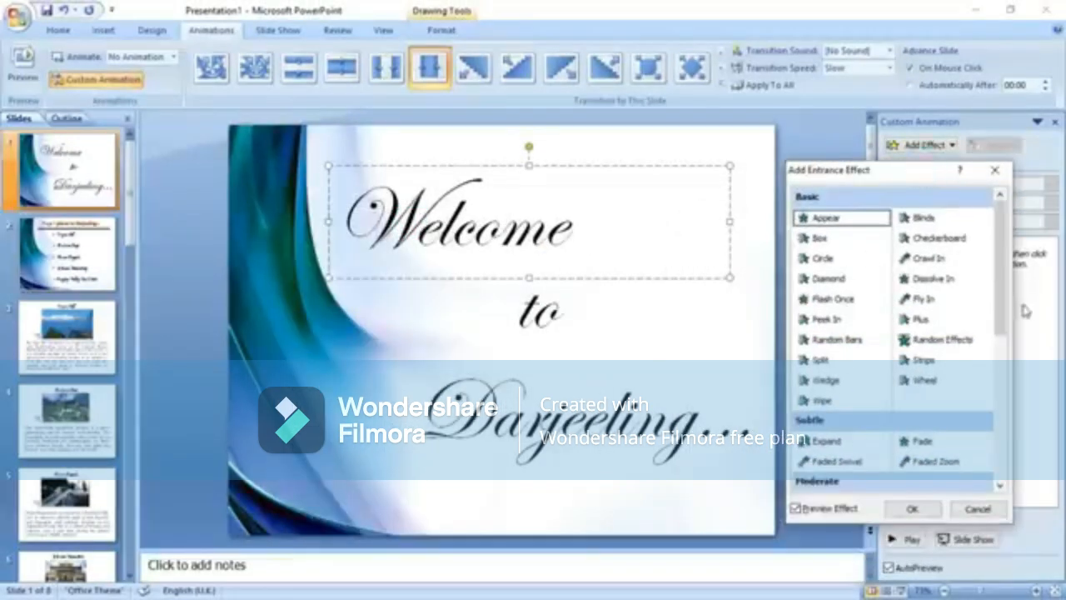
scroll(1000, 275, down, 5)
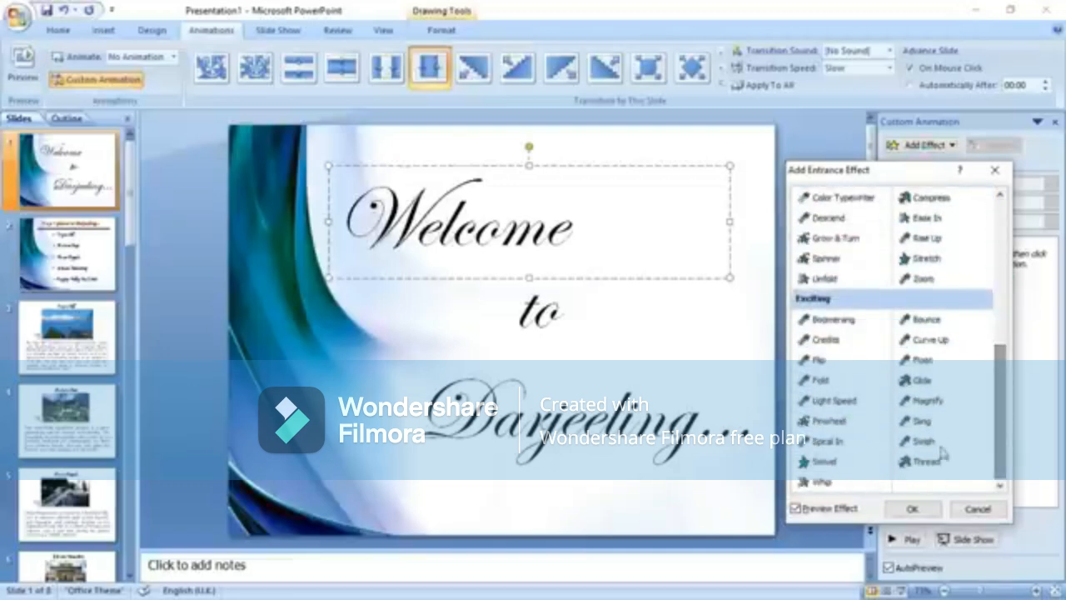
click(924, 442)
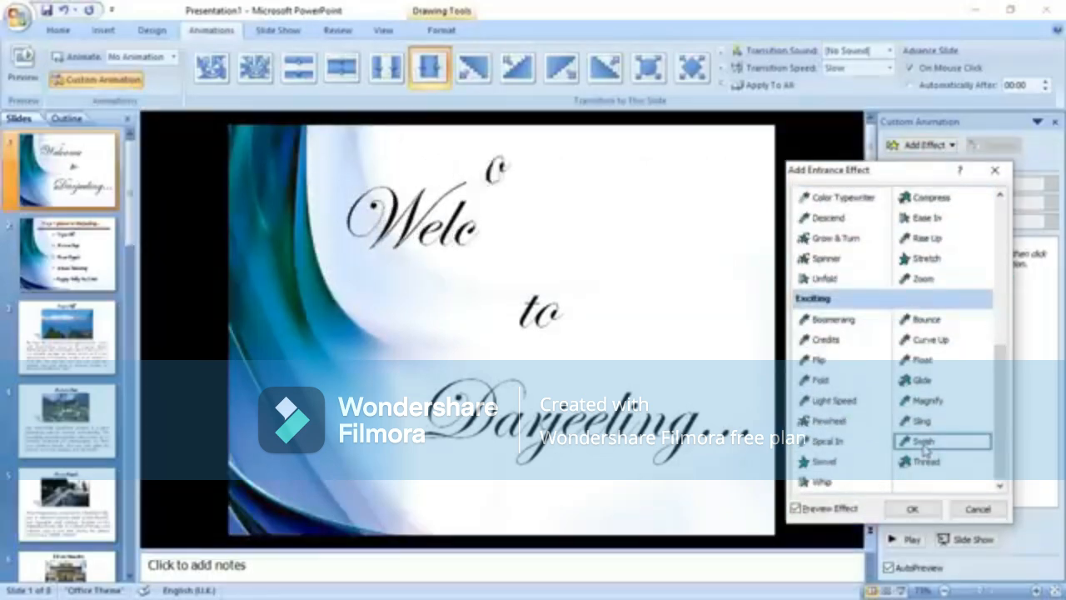
click(819, 361)
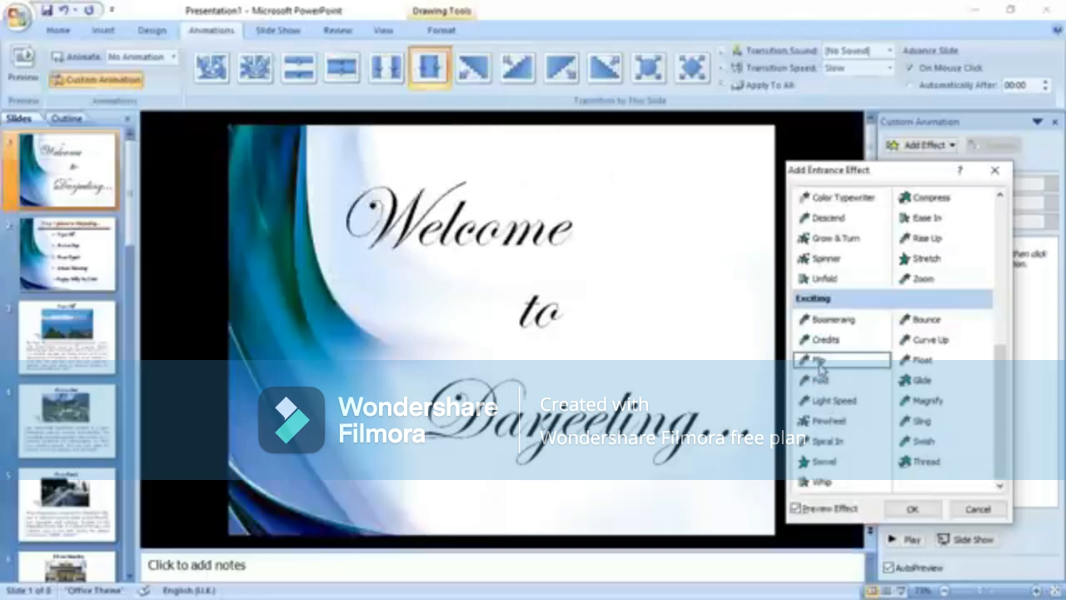
click(913, 509)
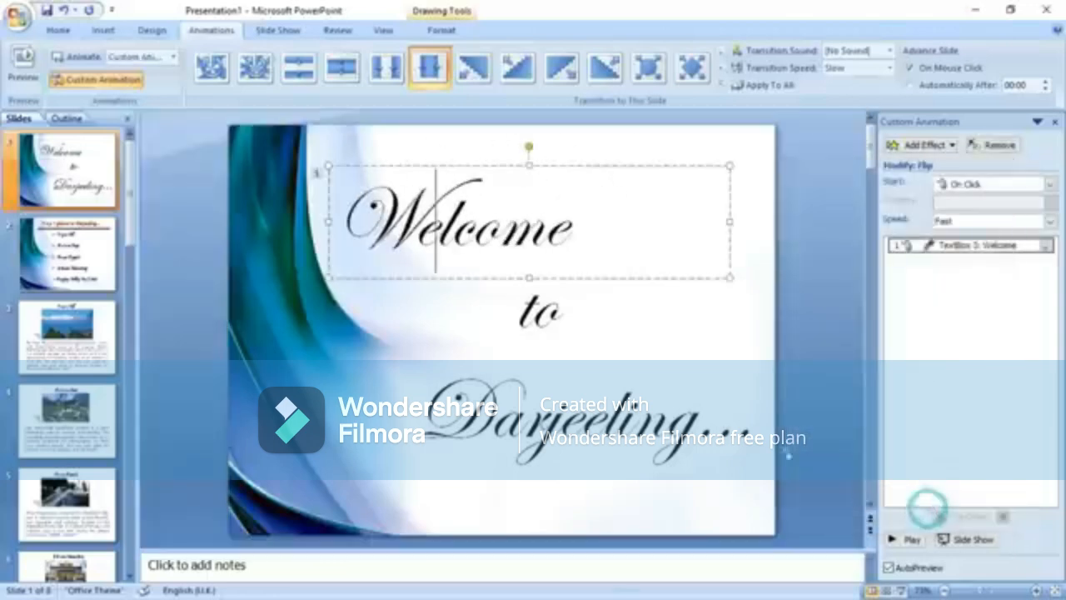
Give the 'to' and 'Darjeeling...' text boxes Flip entrances, then select slide 2's title.
click(537, 316)
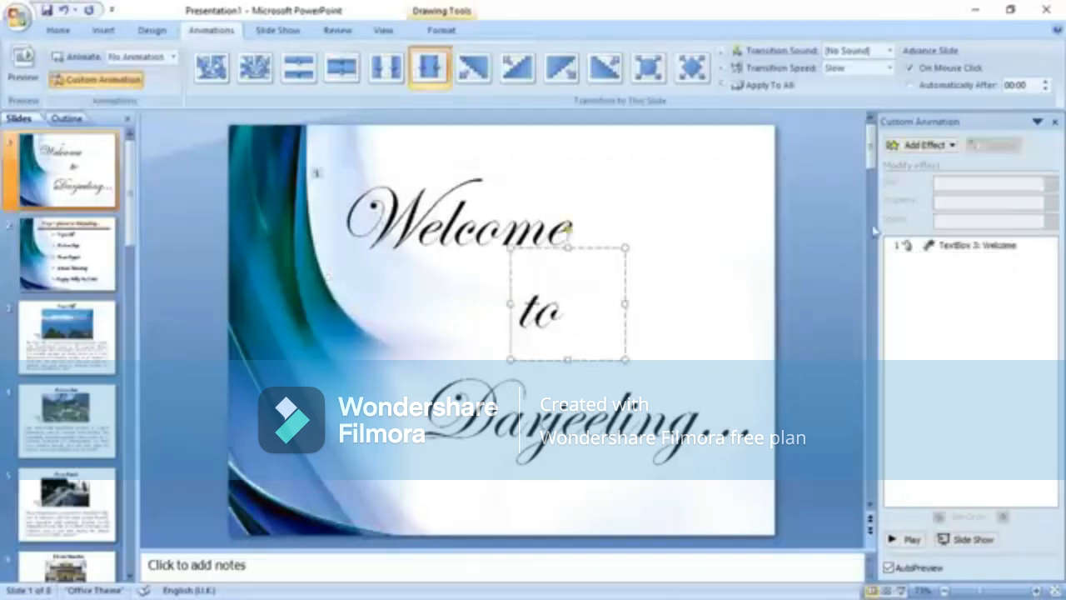
click(936, 150)
mouse_move(904, 163)
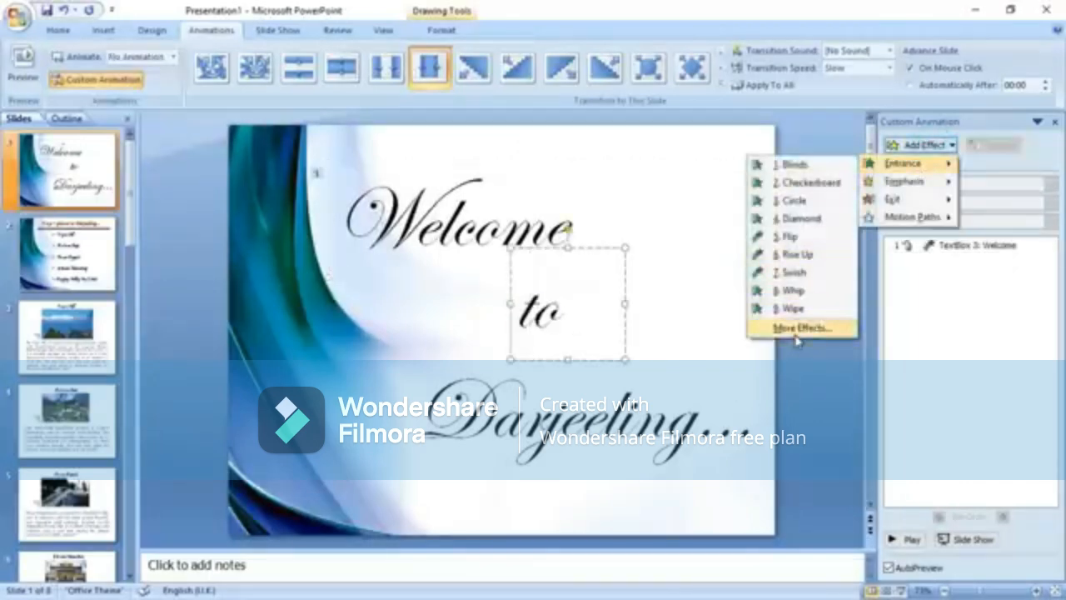
click(793, 237)
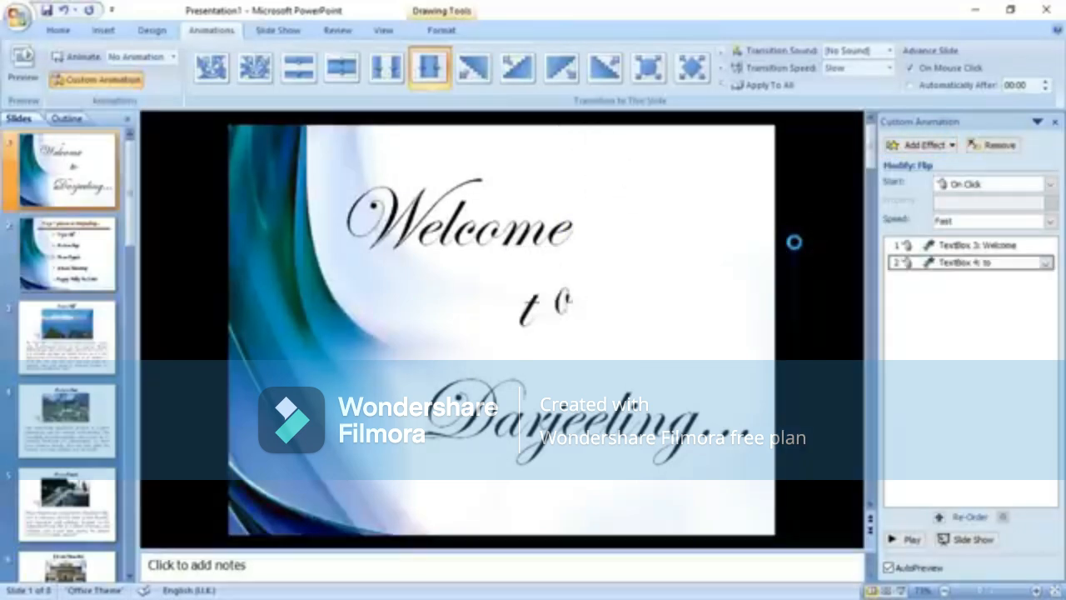
click(601, 427)
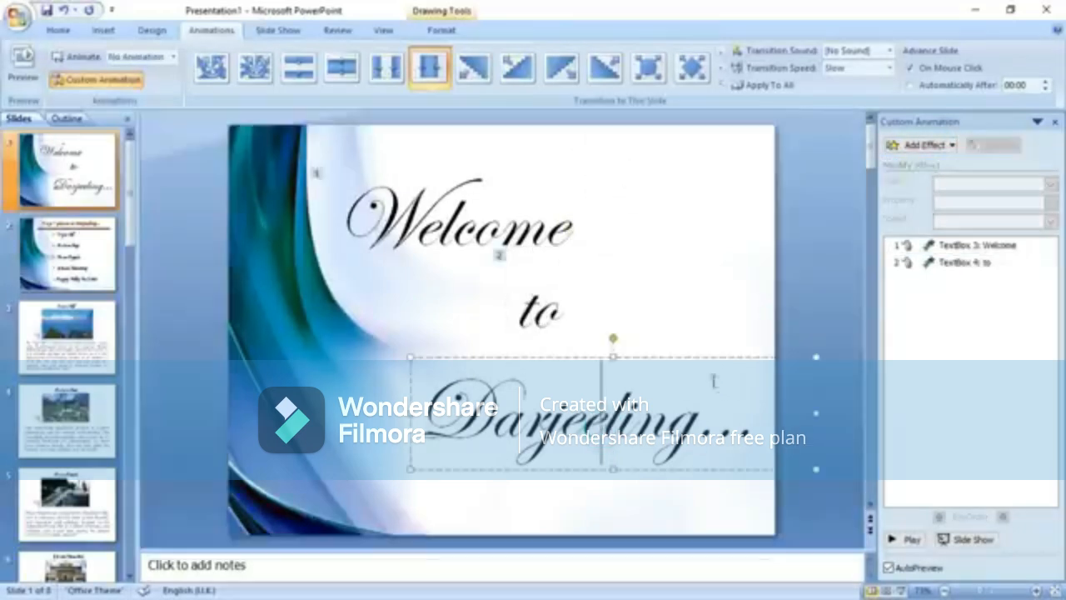
click(926, 146)
mouse_move(883, 163)
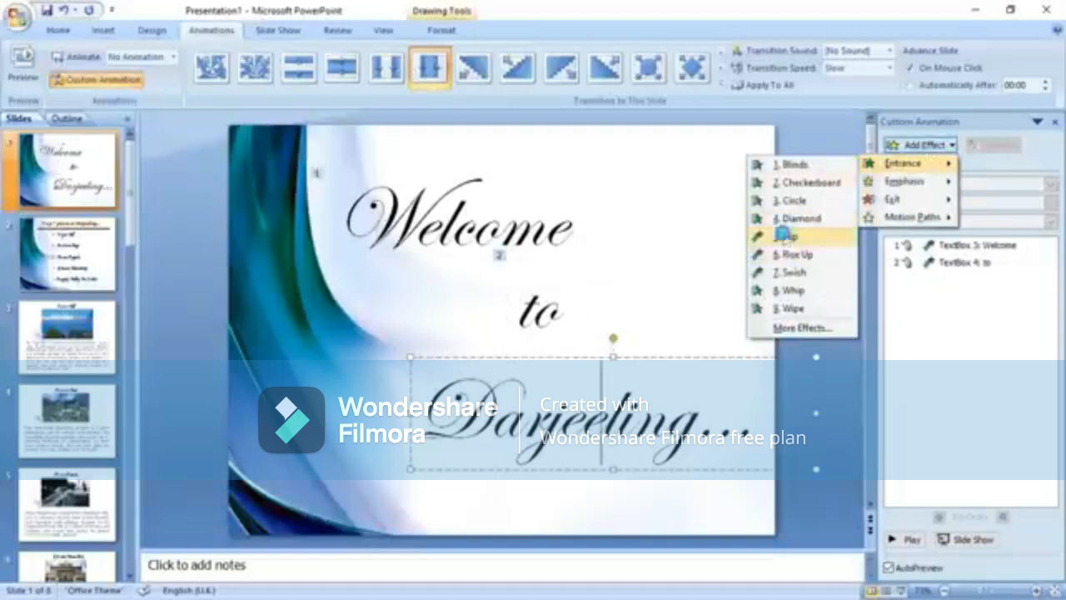
click(787, 236)
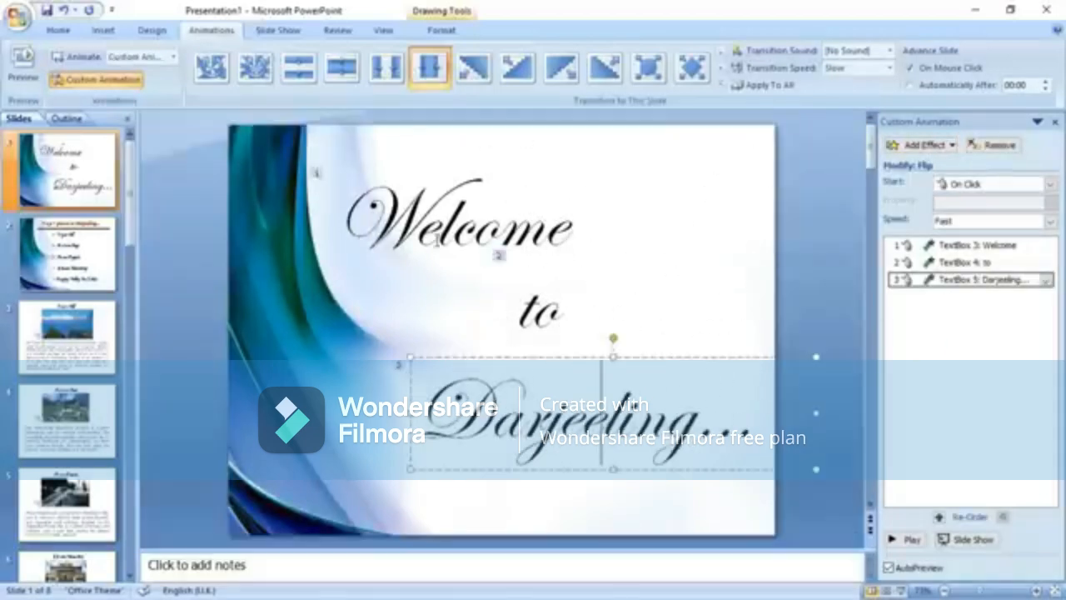
click(96, 250)
click(503, 170)
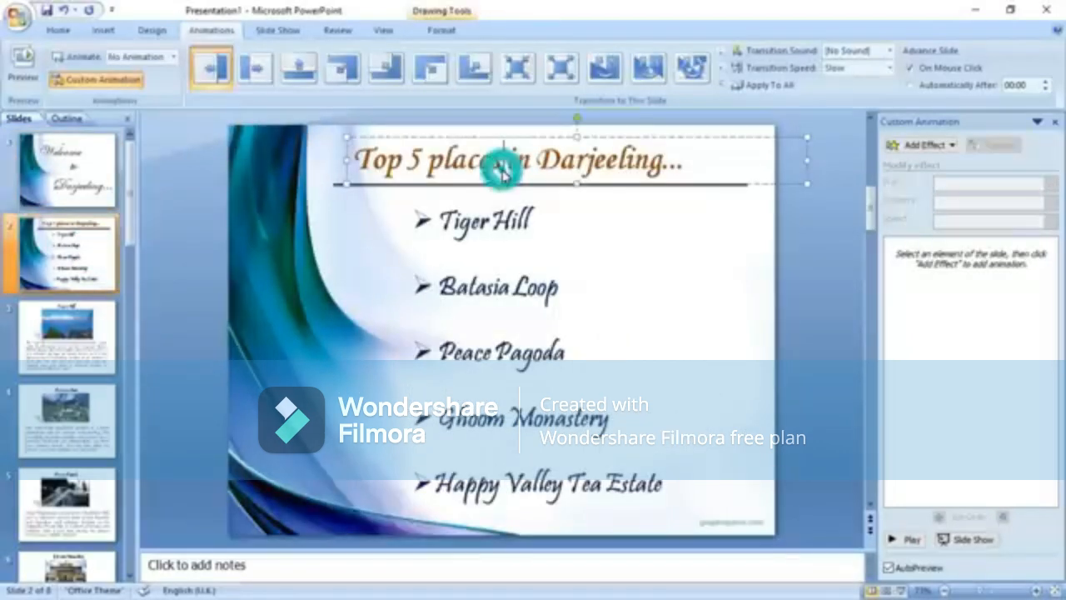
Apply a Whip entrance effect to the Top 5 places title.
click(926, 145)
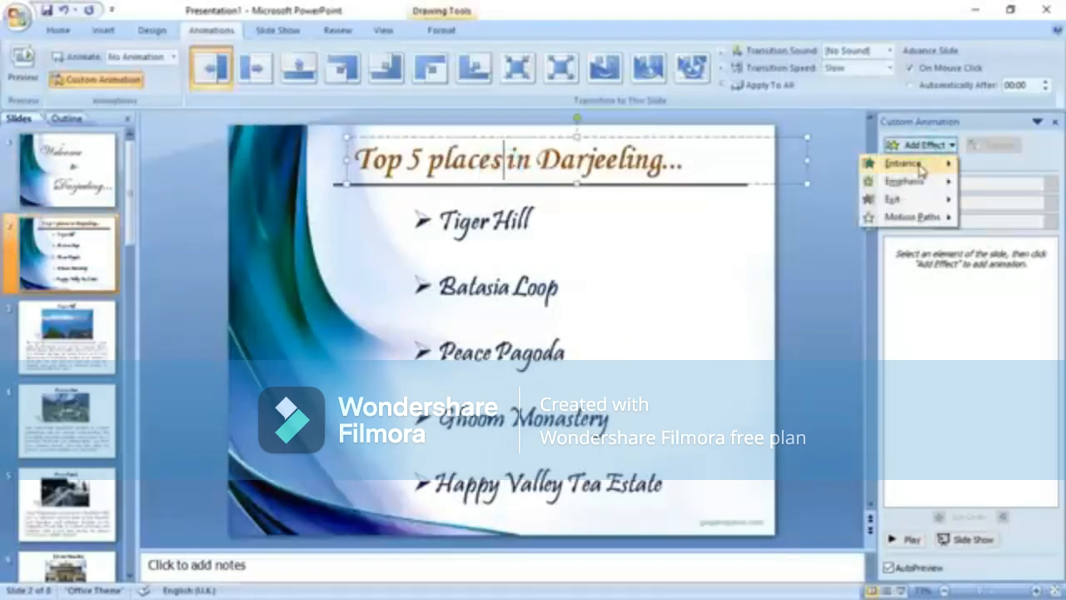
mouse_move(899, 163)
click(804, 328)
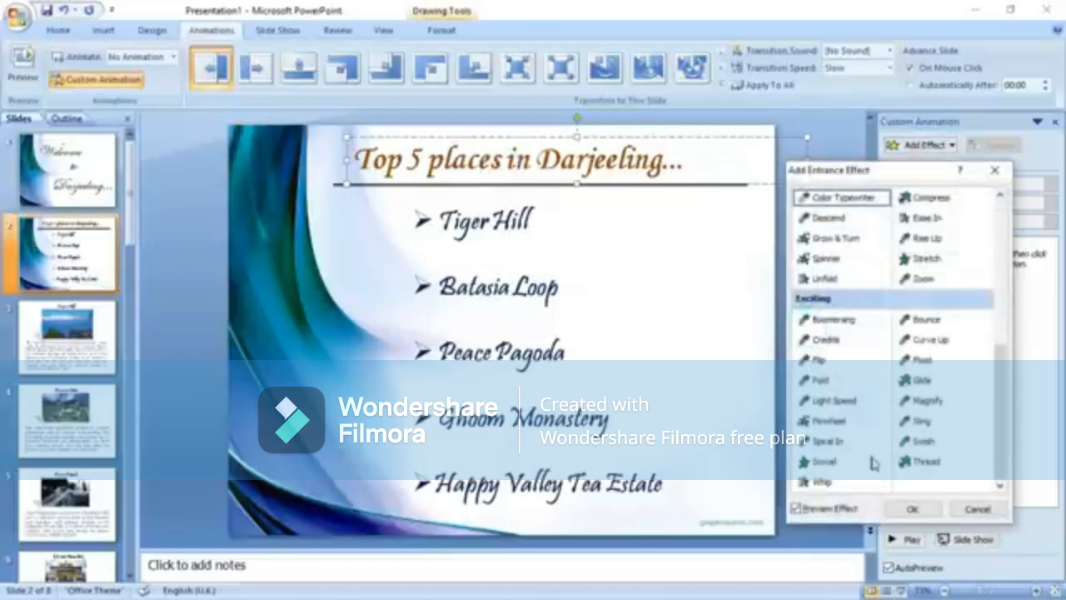
click(822, 483)
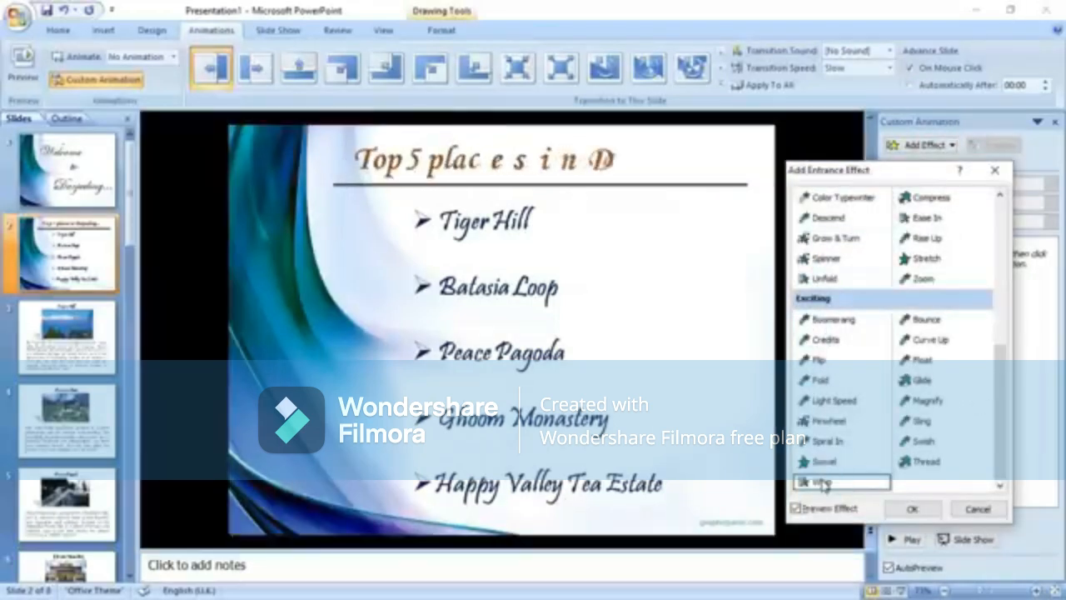
click(911, 510)
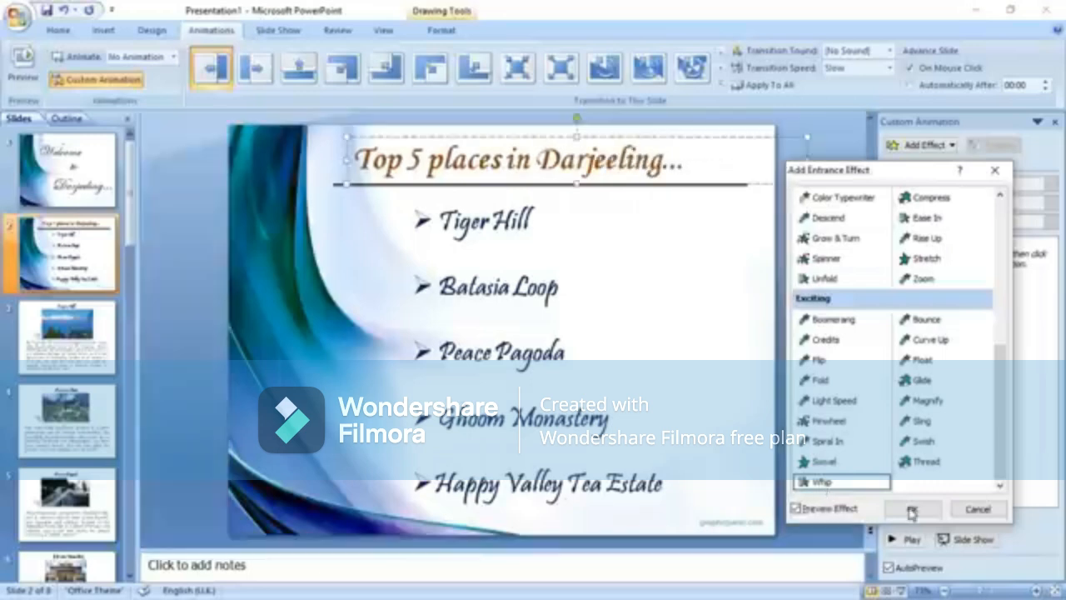
Give the five-place bullet list a Flip entrance, then move to the Tiger Hill slide.
click(511, 222)
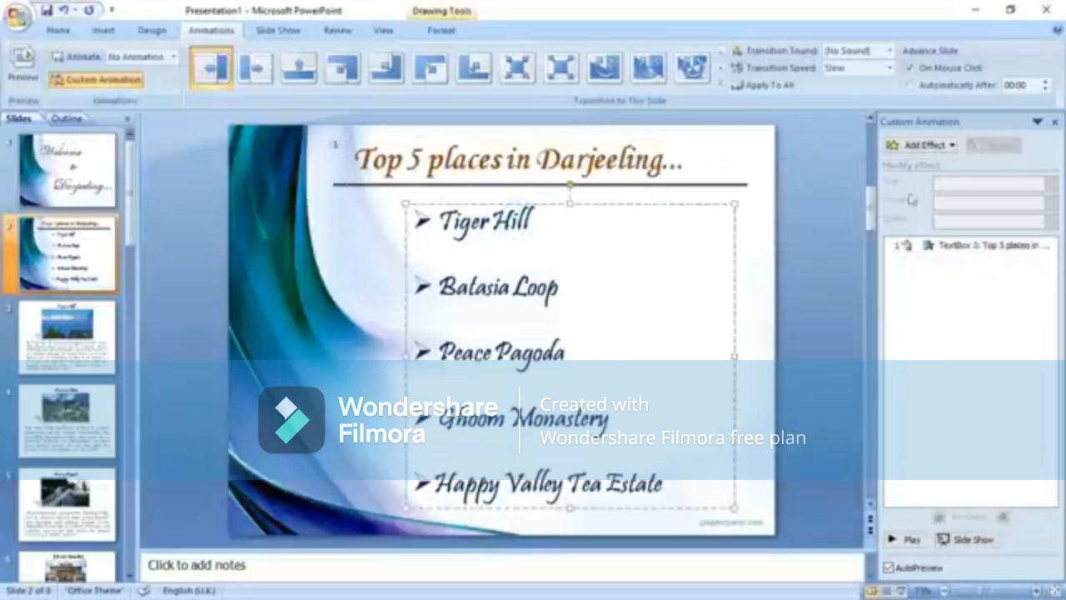
click(926, 147)
mouse_move(906, 164)
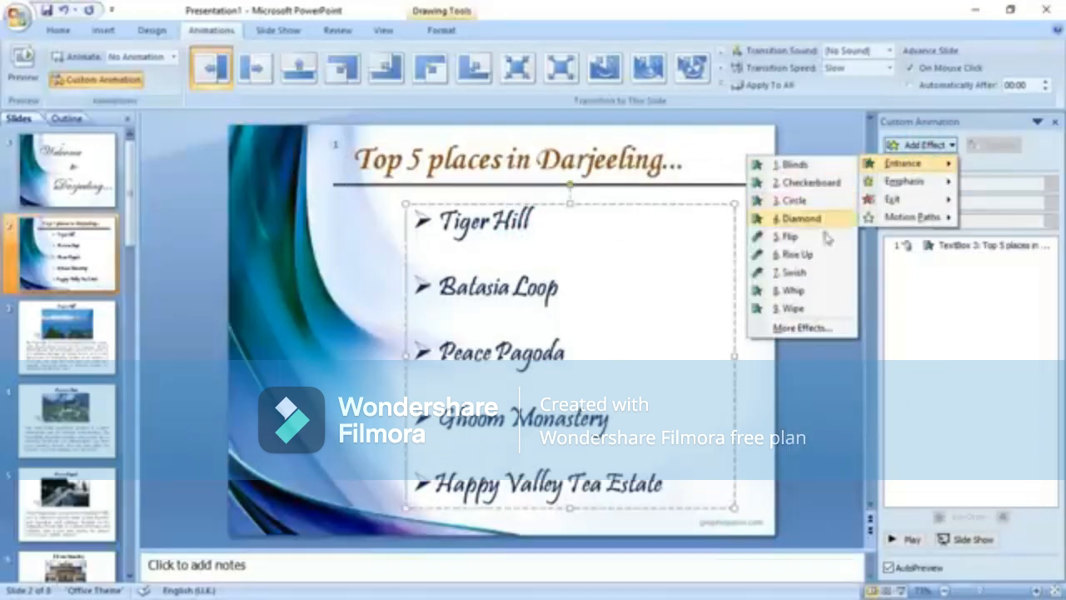
click(822, 329)
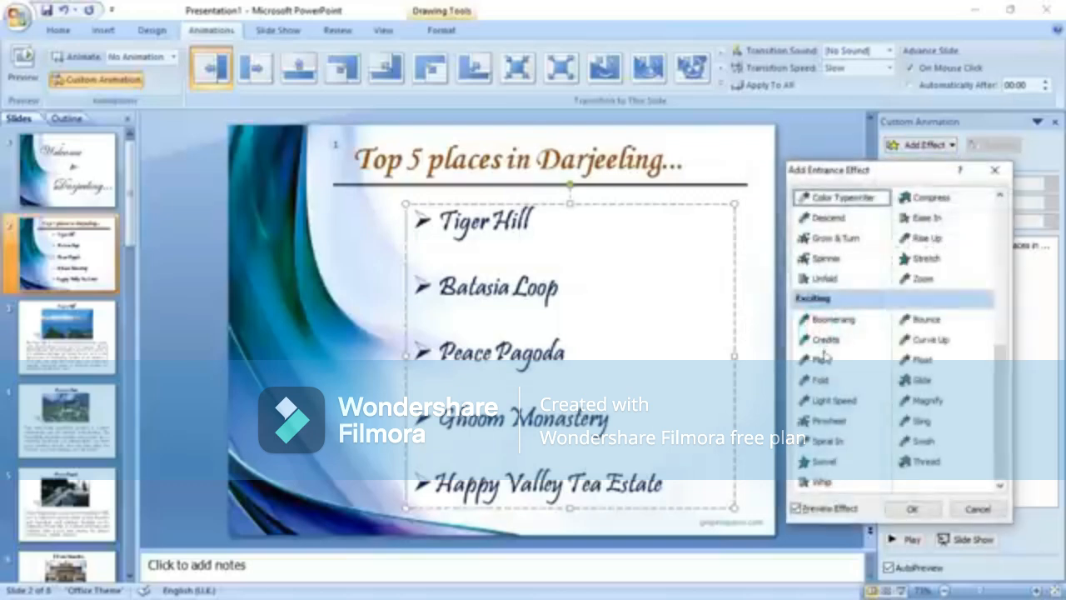
click(823, 360)
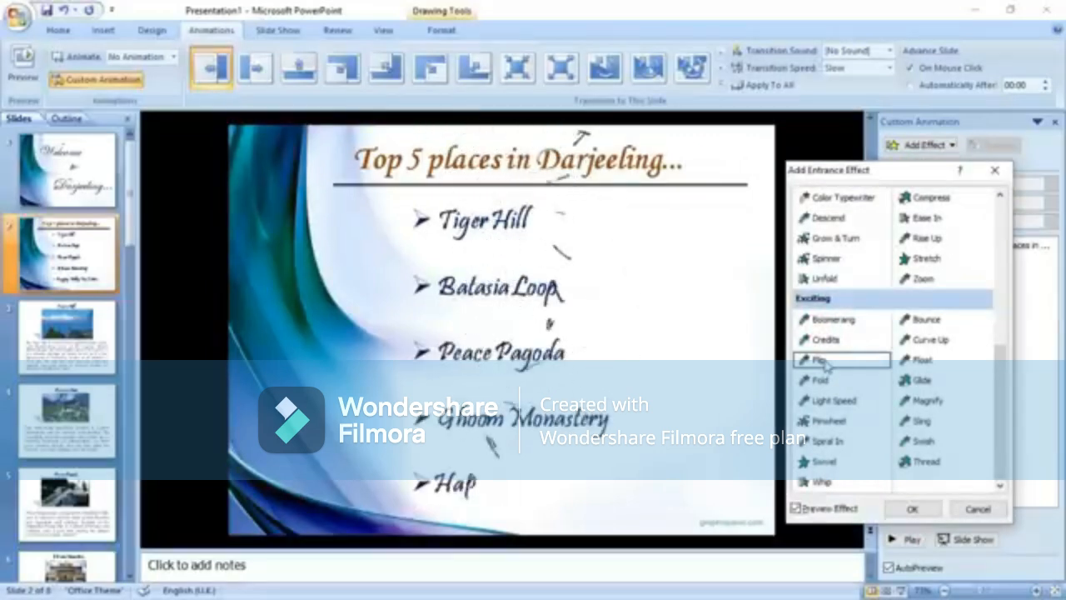
click(911, 510)
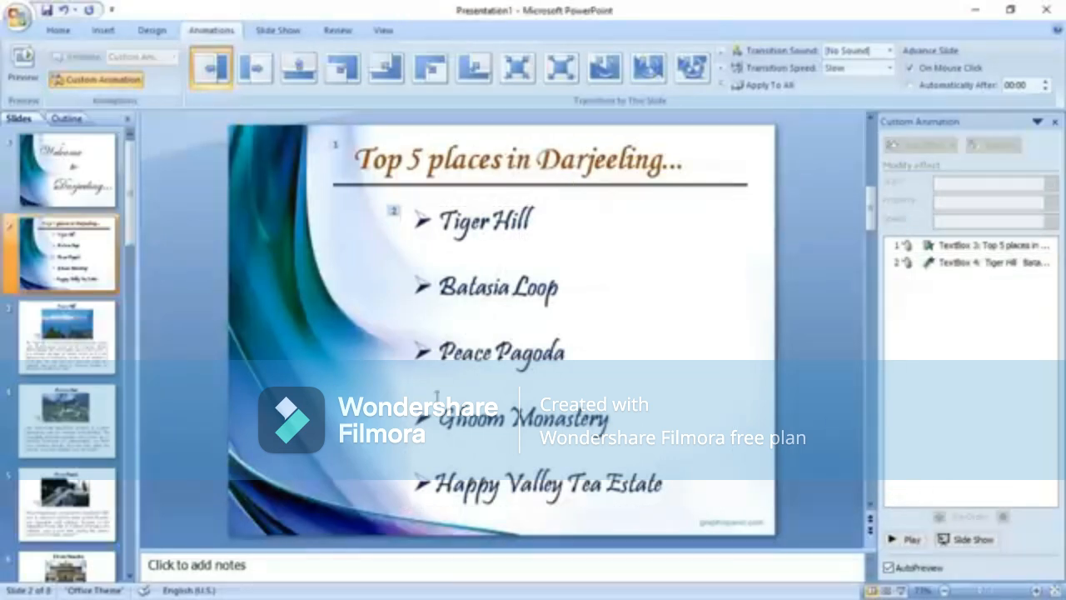
click(46, 347)
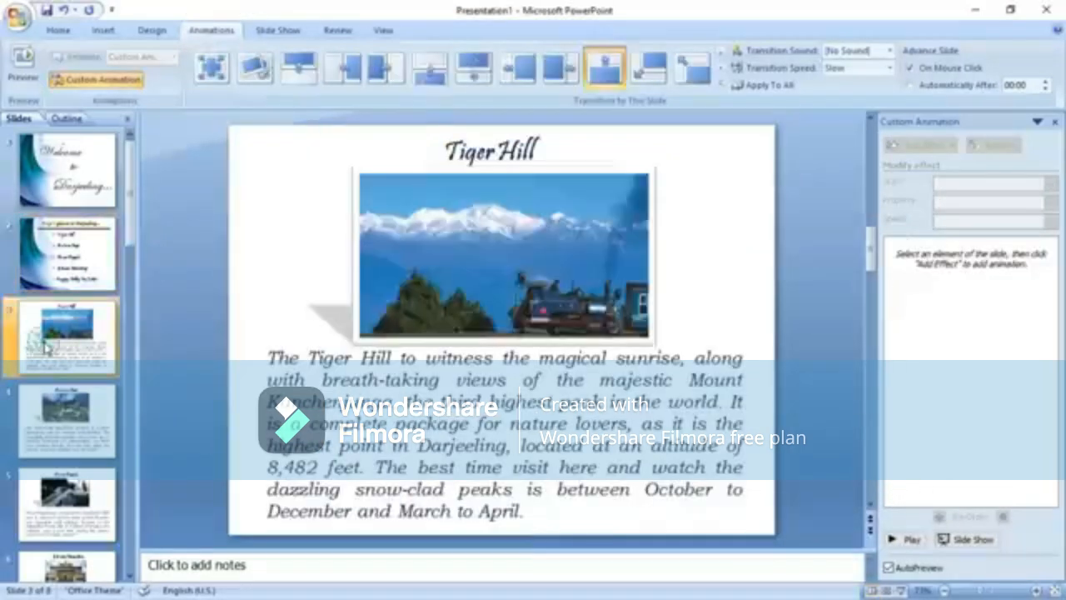
Give the Tiger Hill title a Flip entrance.
click(512, 138)
click(908, 150)
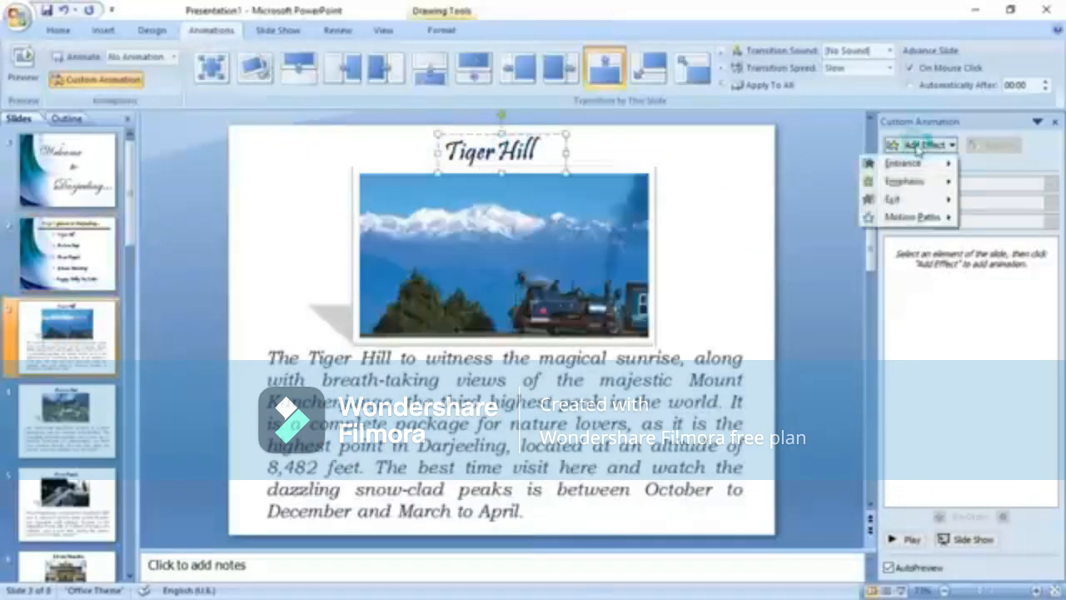
mouse_move(913, 166)
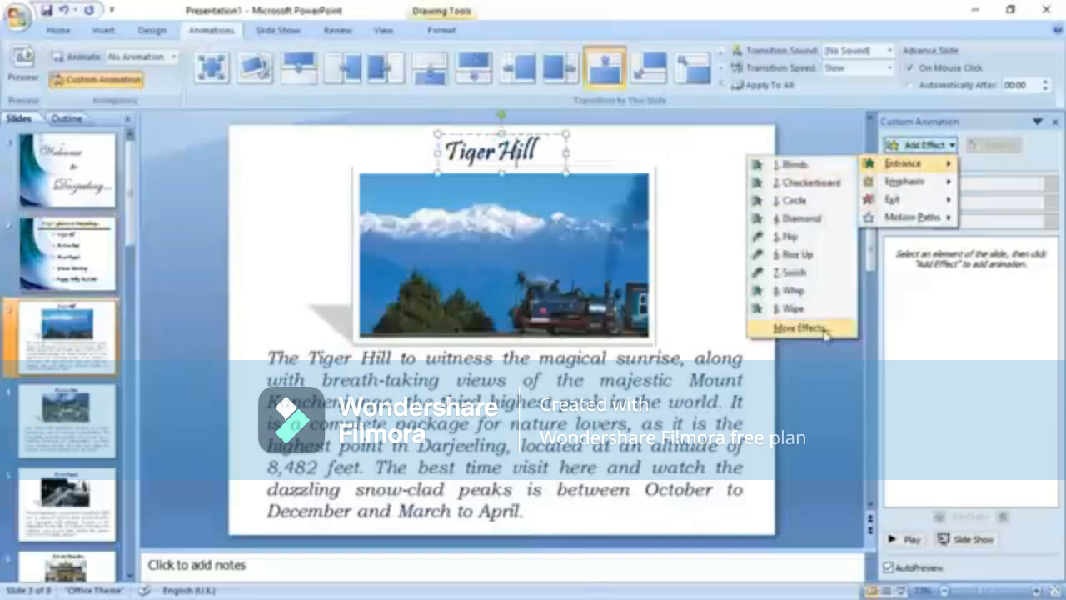
click(790, 235)
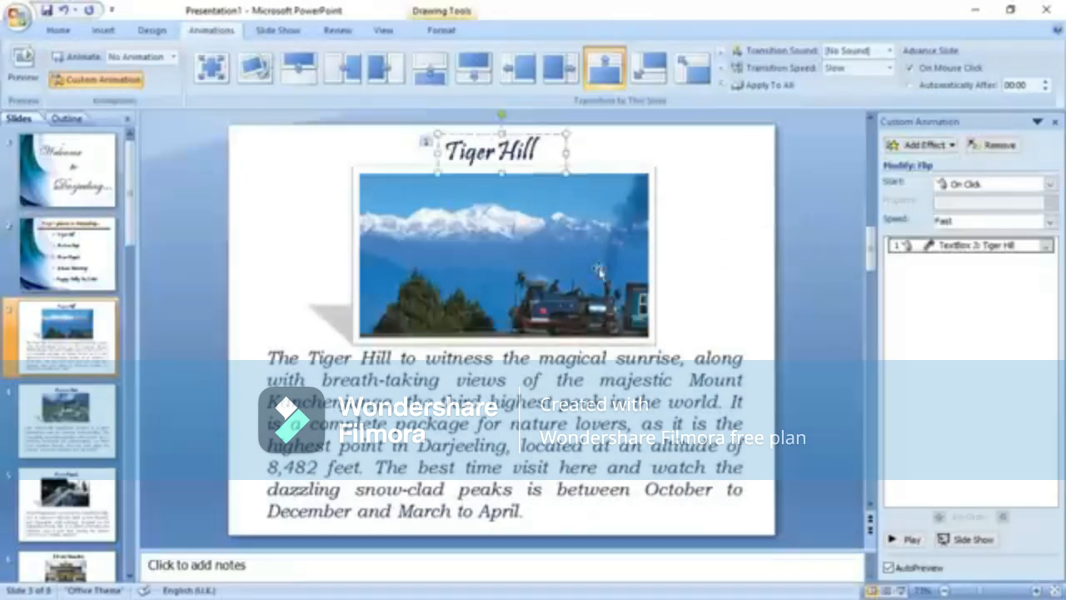
Preview Descend, then apply a Float entrance to the Tiger Hill picture.
click(598, 268)
click(916, 152)
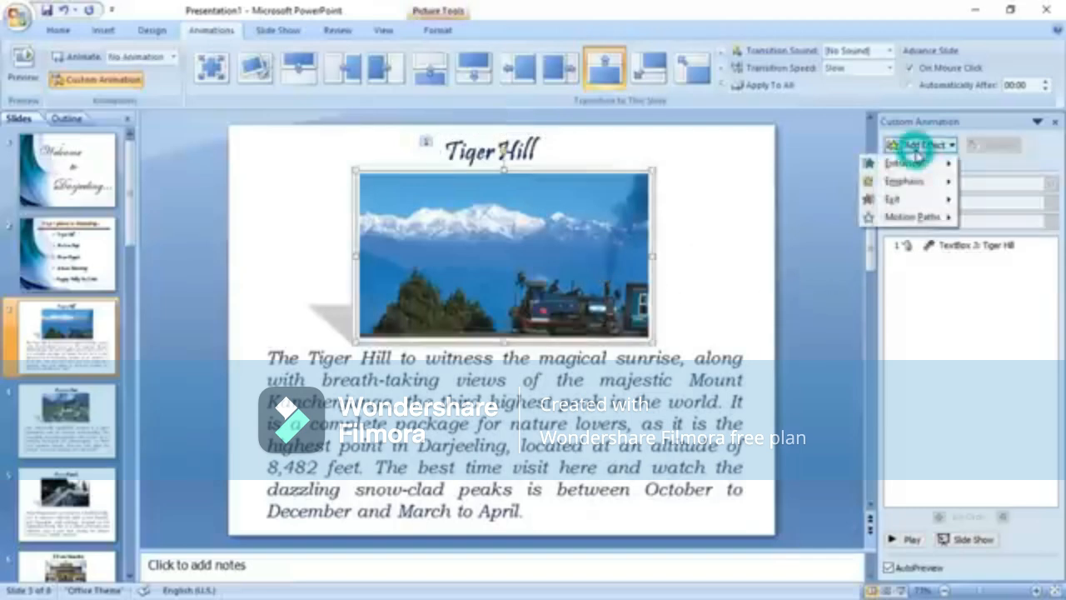
mouse_move(900, 163)
click(801, 328)
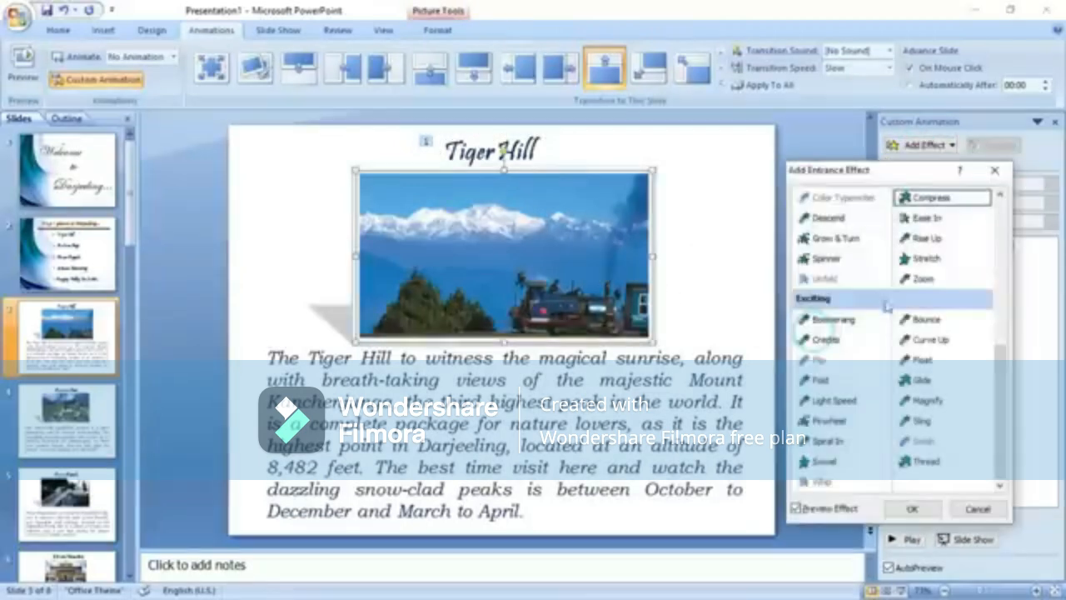
click(826, 219)
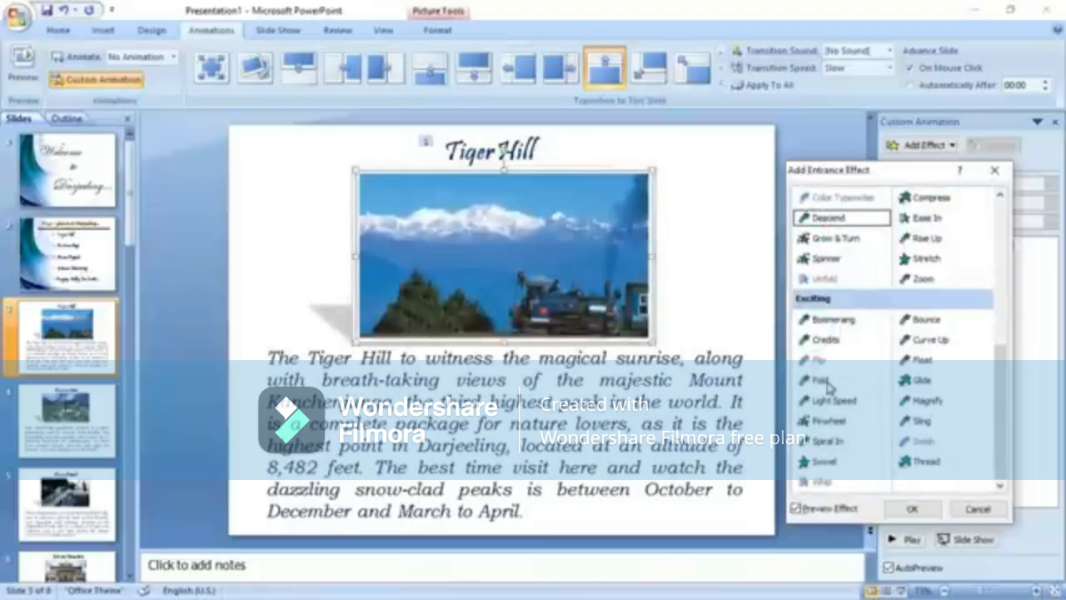
click(920, 360)
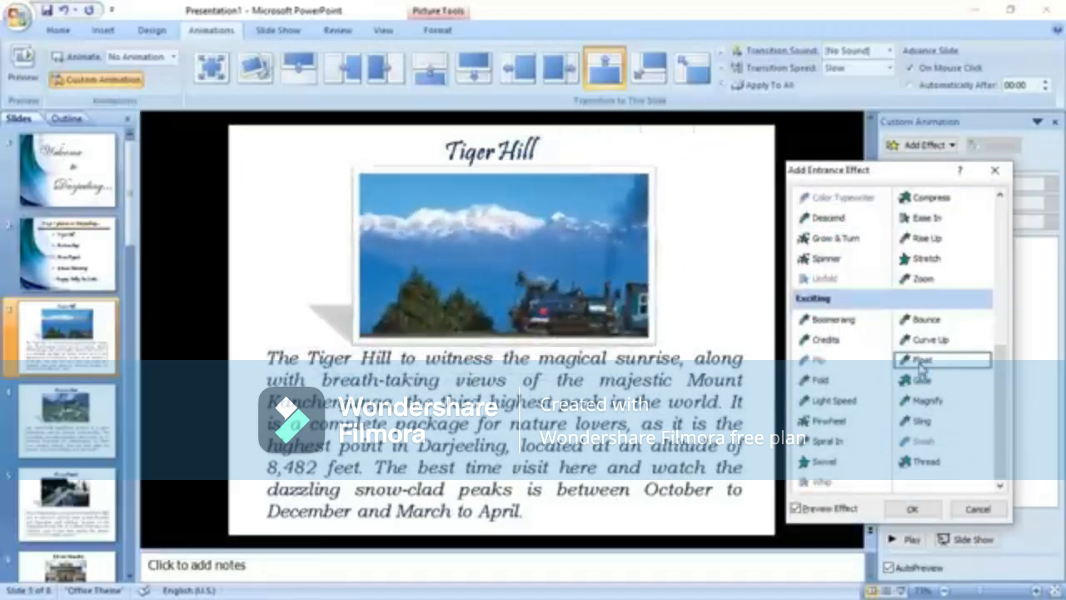
click(912, 510)
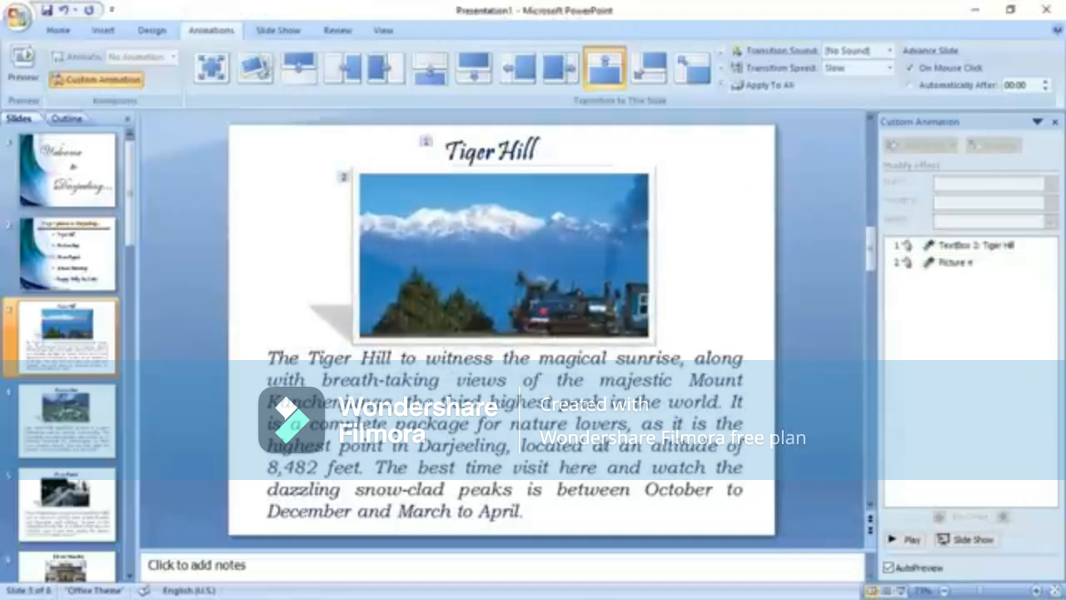
Preview Bounce, then apply a Curve Up entrance to the Tiger Hill description text.
click(603, 445)
click(944, 149)
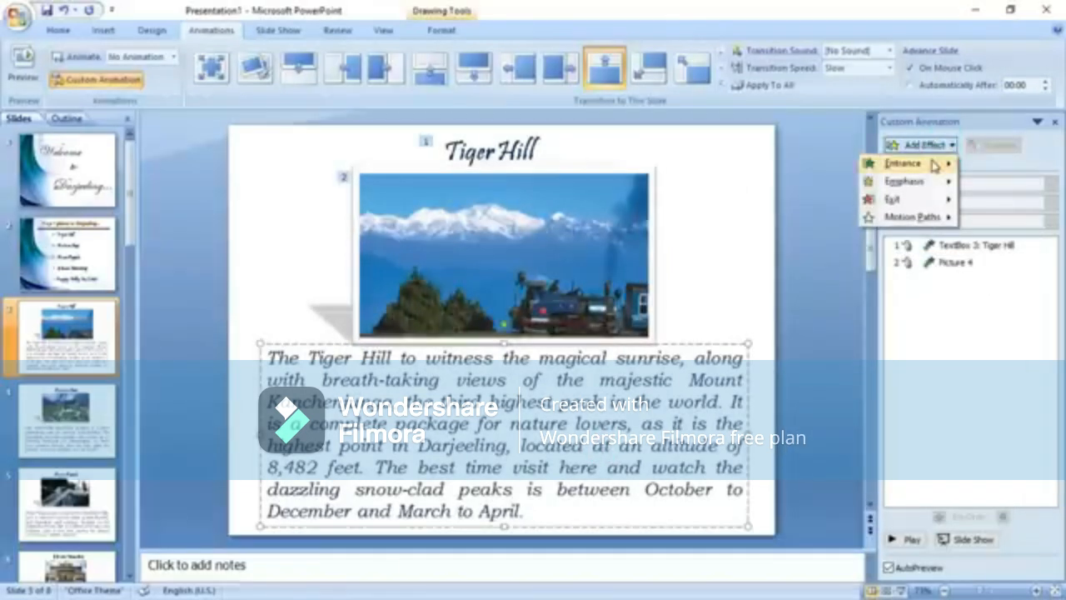
mouse_move(904, 164)
click(802, 327)
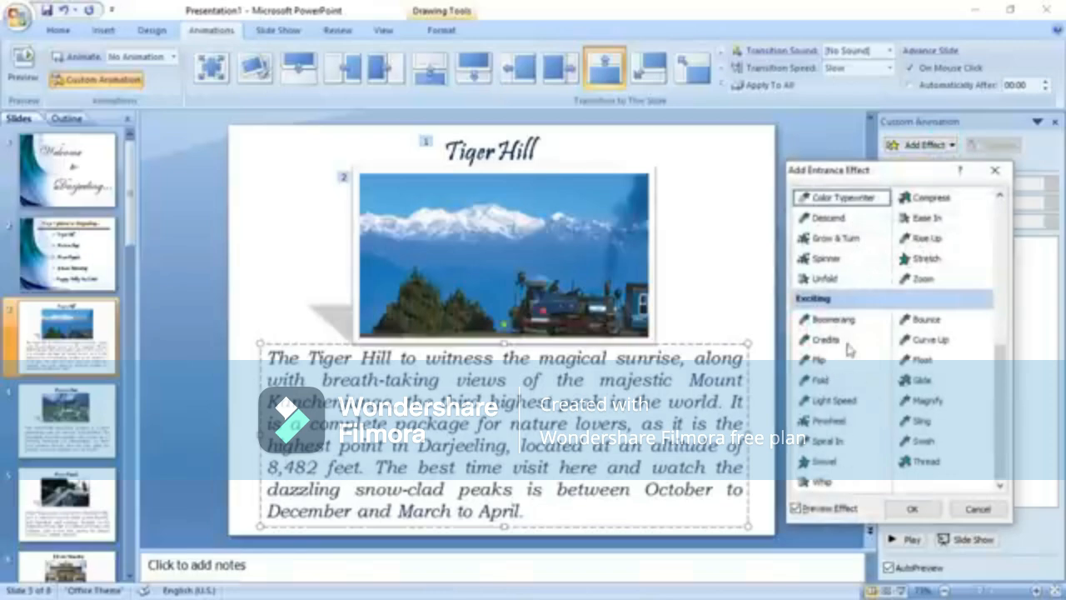
click(929, 319)
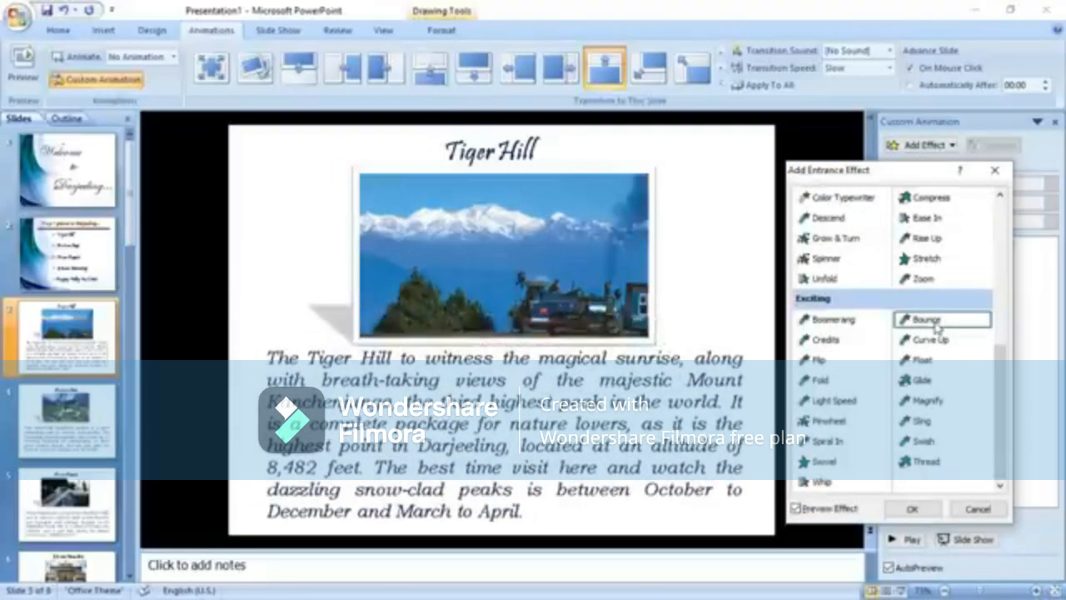
click(939, 342)
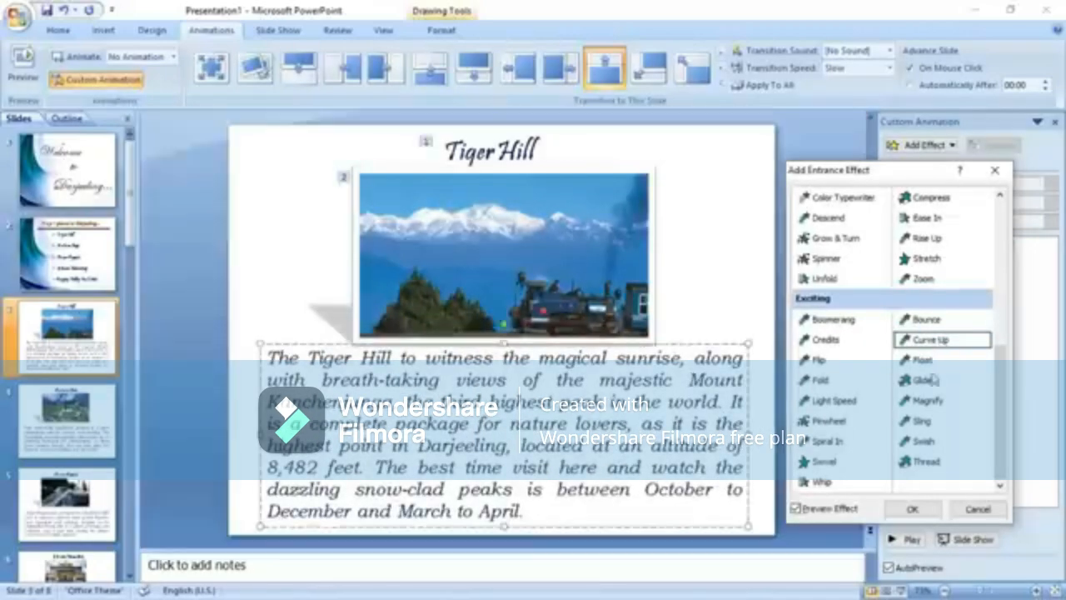
click(913, 509)
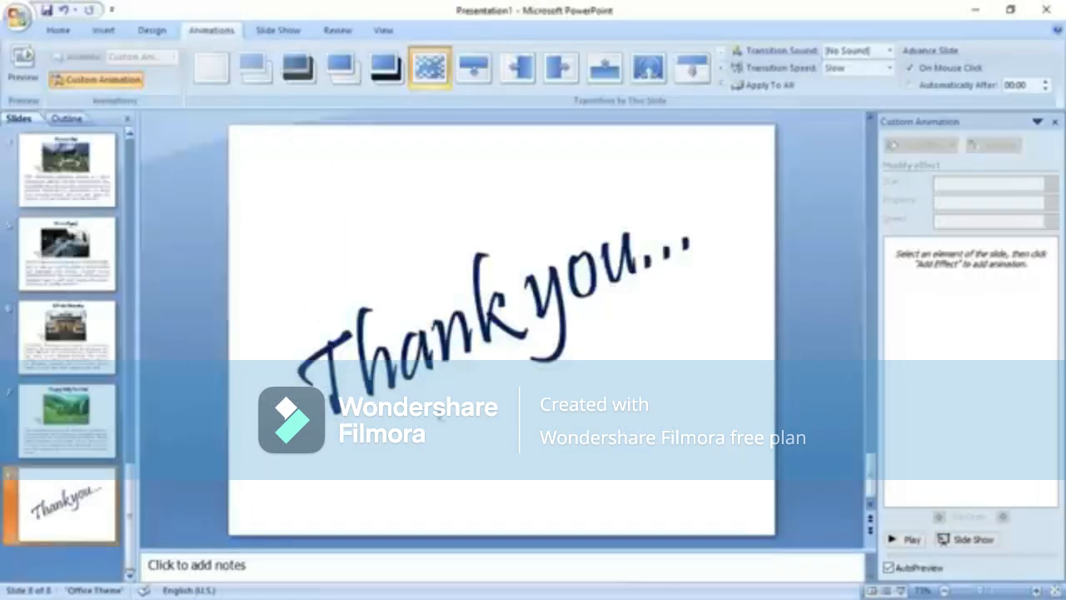
Apply a Flip entrance to the Thank you text box, then deselect it.
click(926, 145)
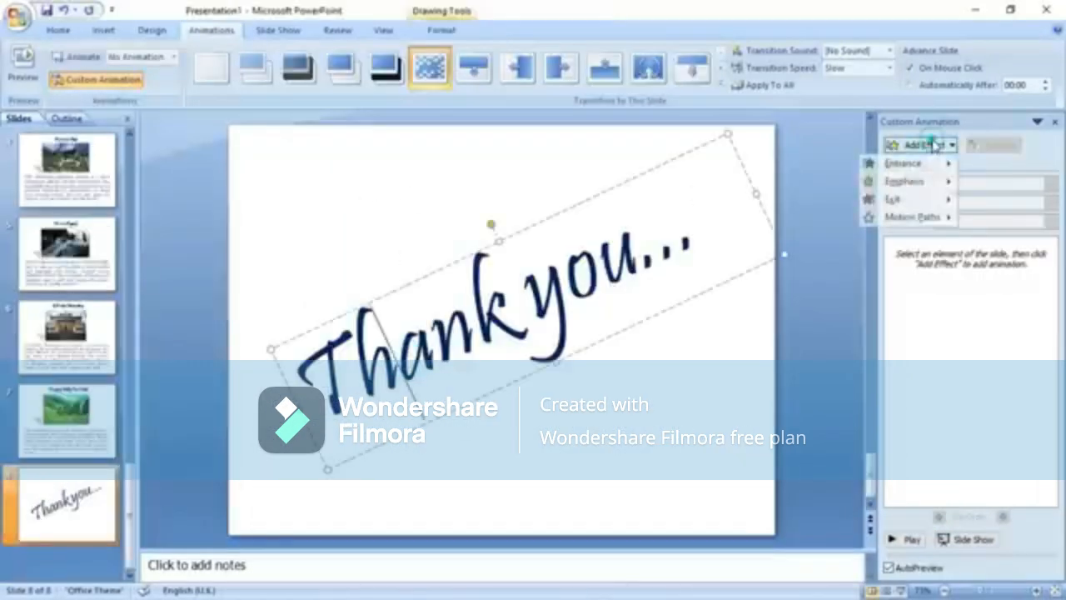
mouse_move(905, 164)
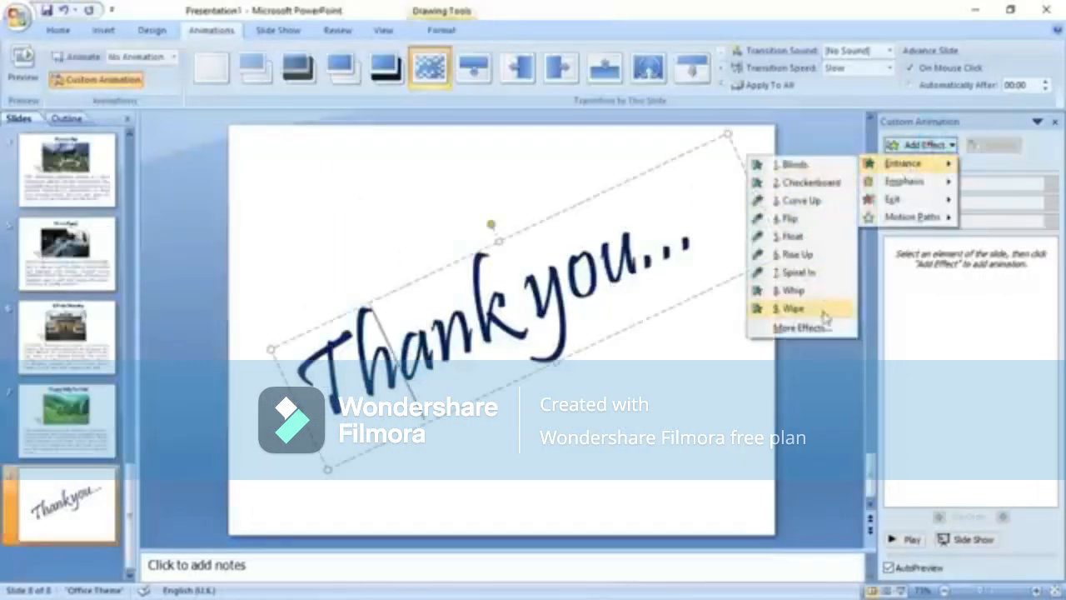
click(802, 327)
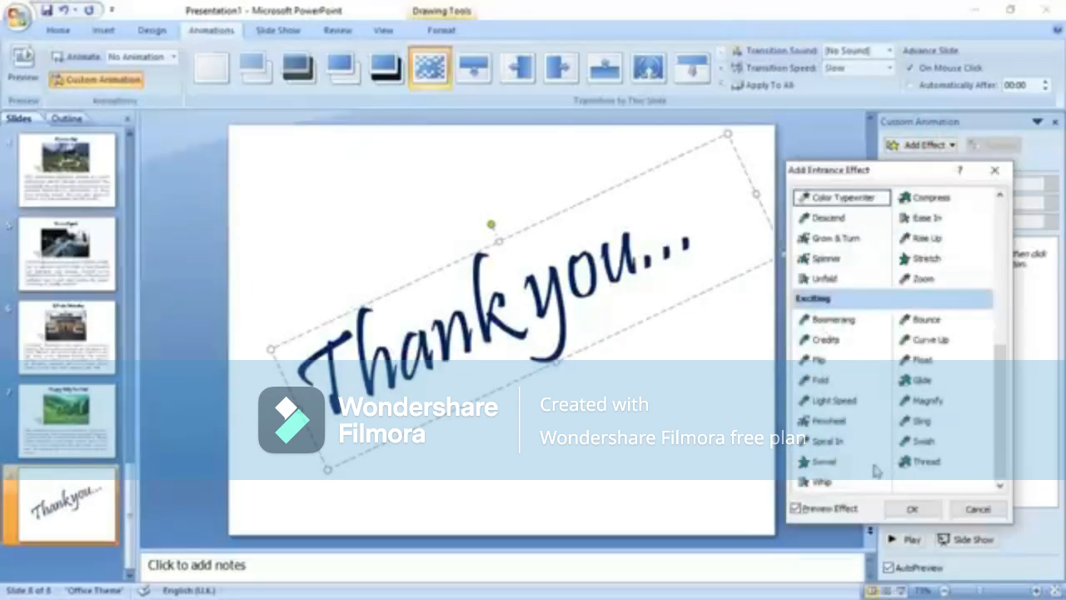
click(815, 360)
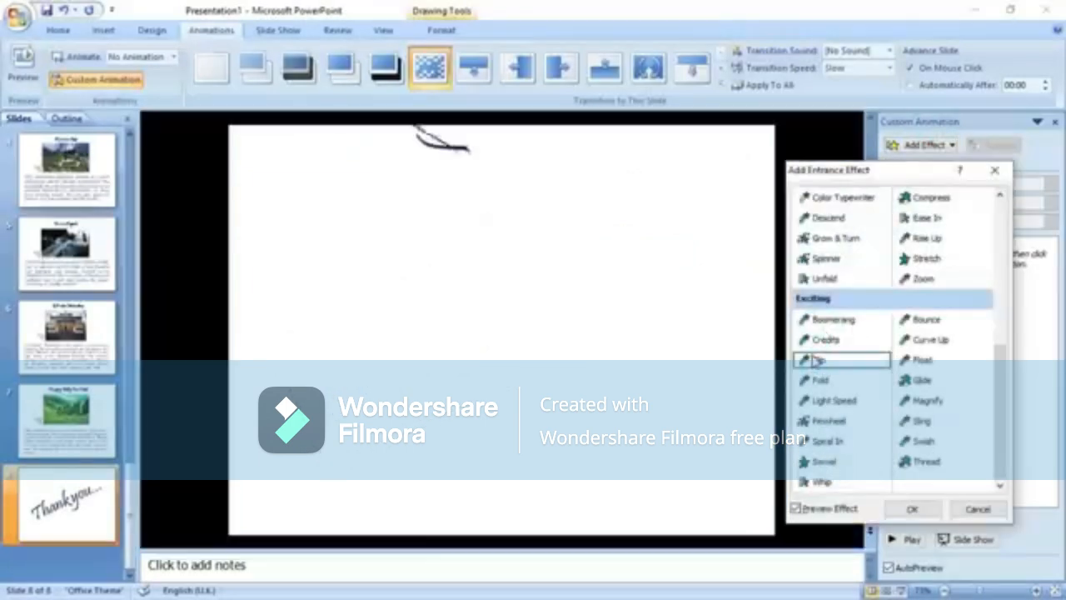
click(923, 510)
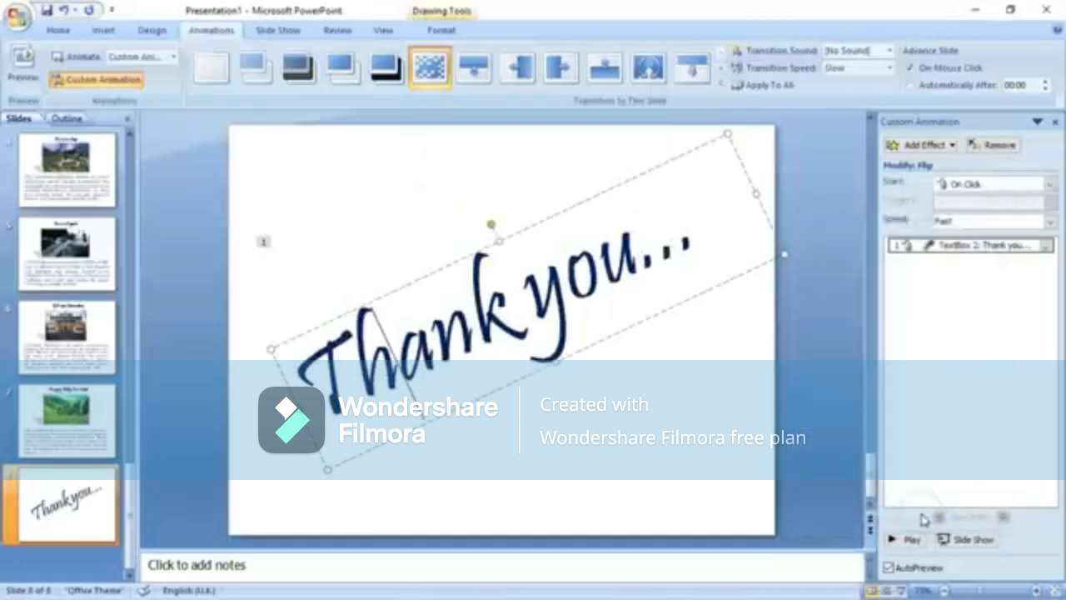
click(641, 500)
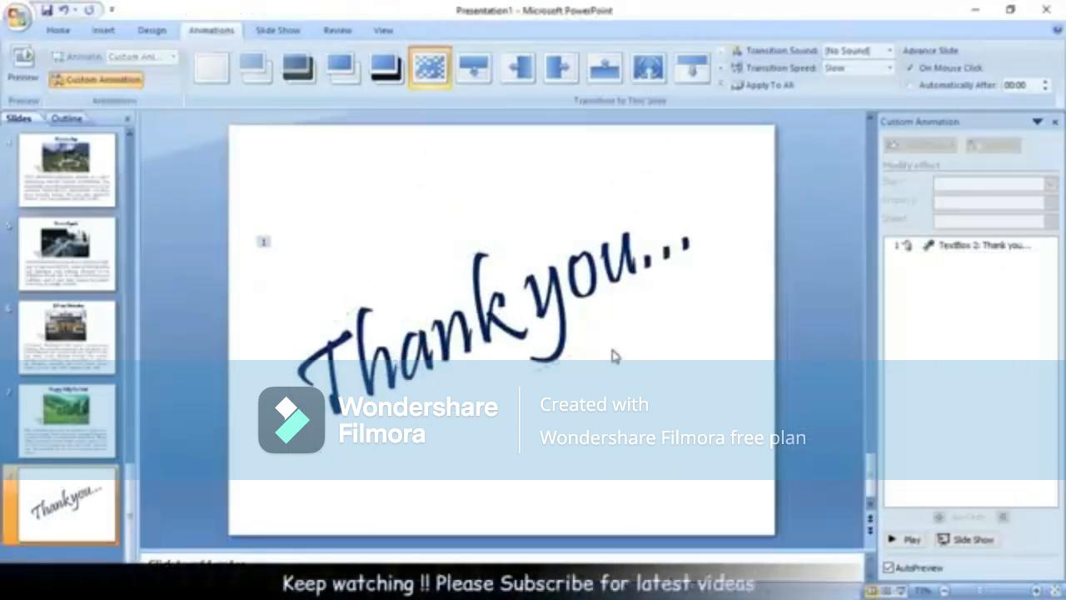
Close the Custom Animation pane and start the slide show From Beginning.
click(1054, 123)
scroll(204, 358, up, 3)
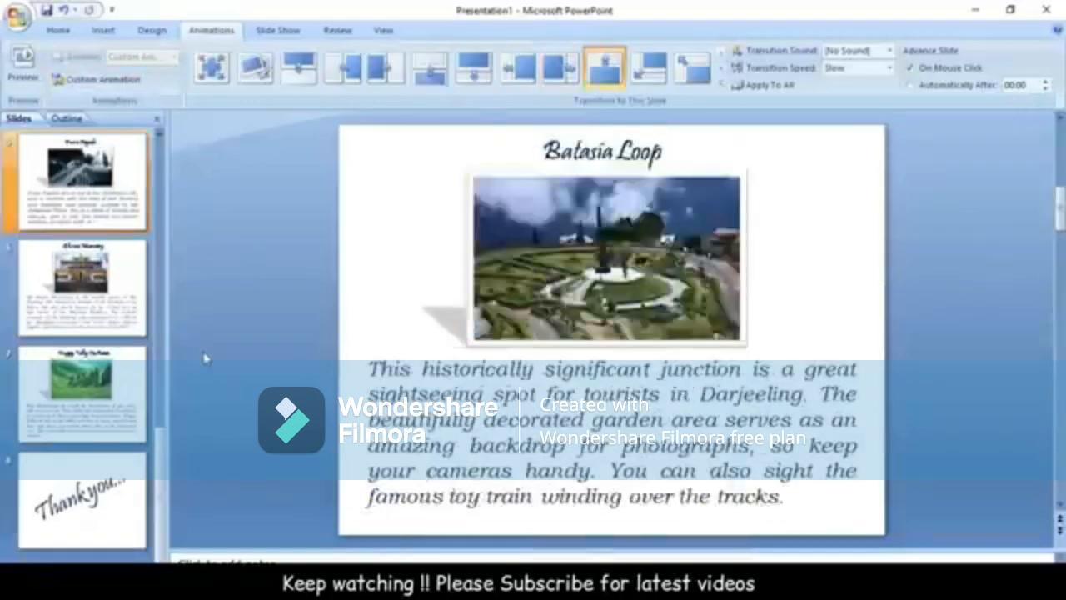
scroll(204, 358, up, 4)
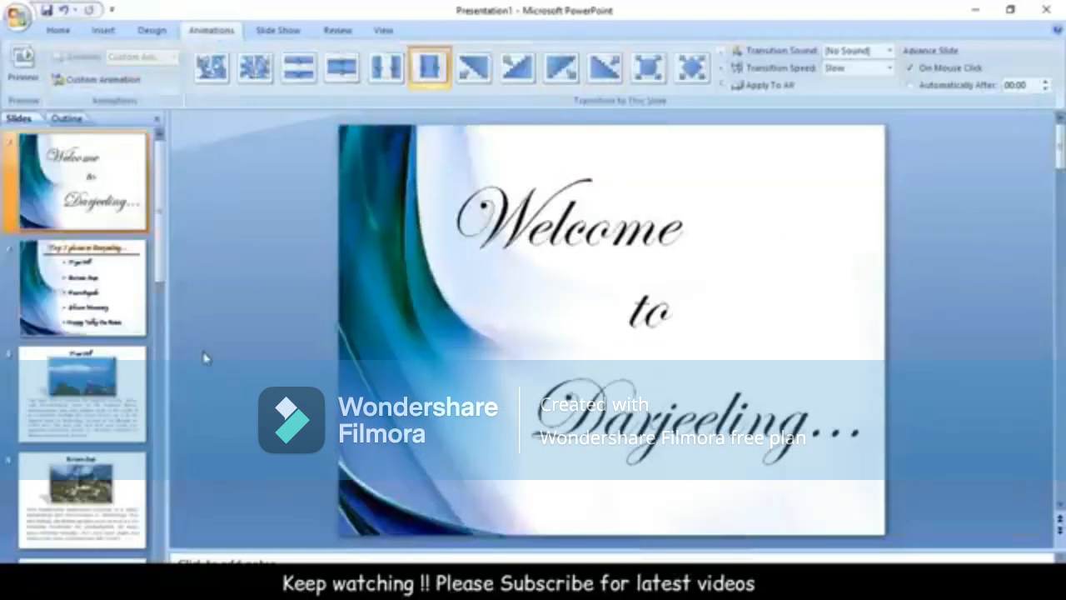
click(278, 31)
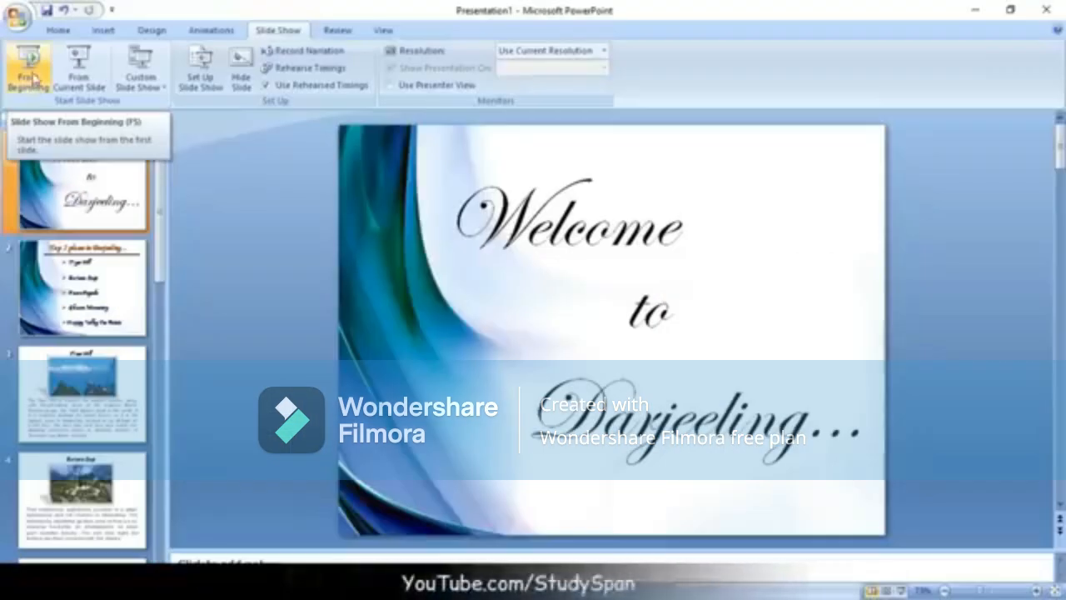
click(37, 83)
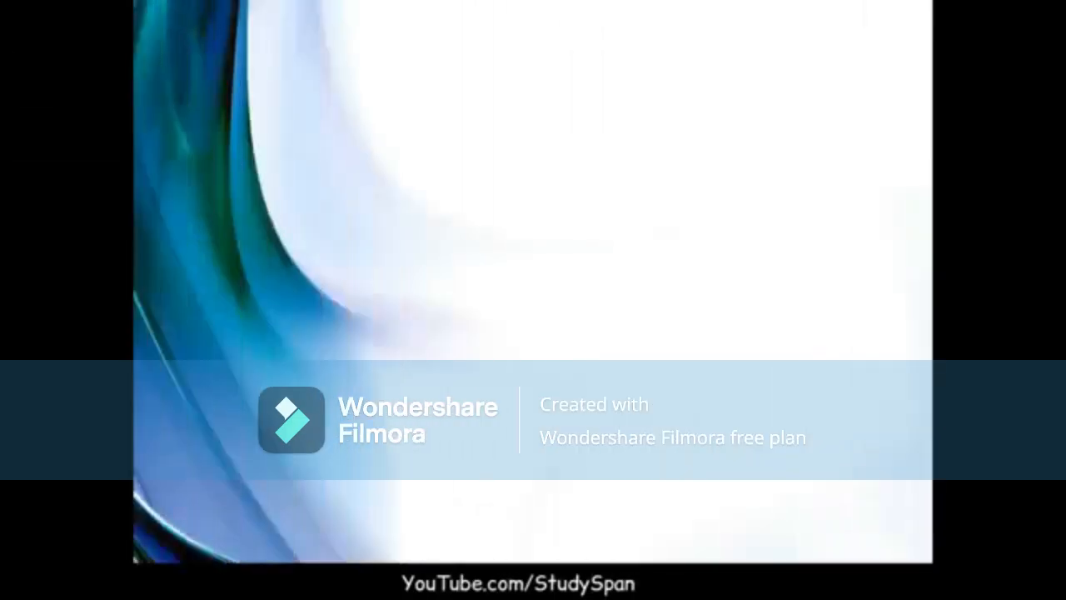